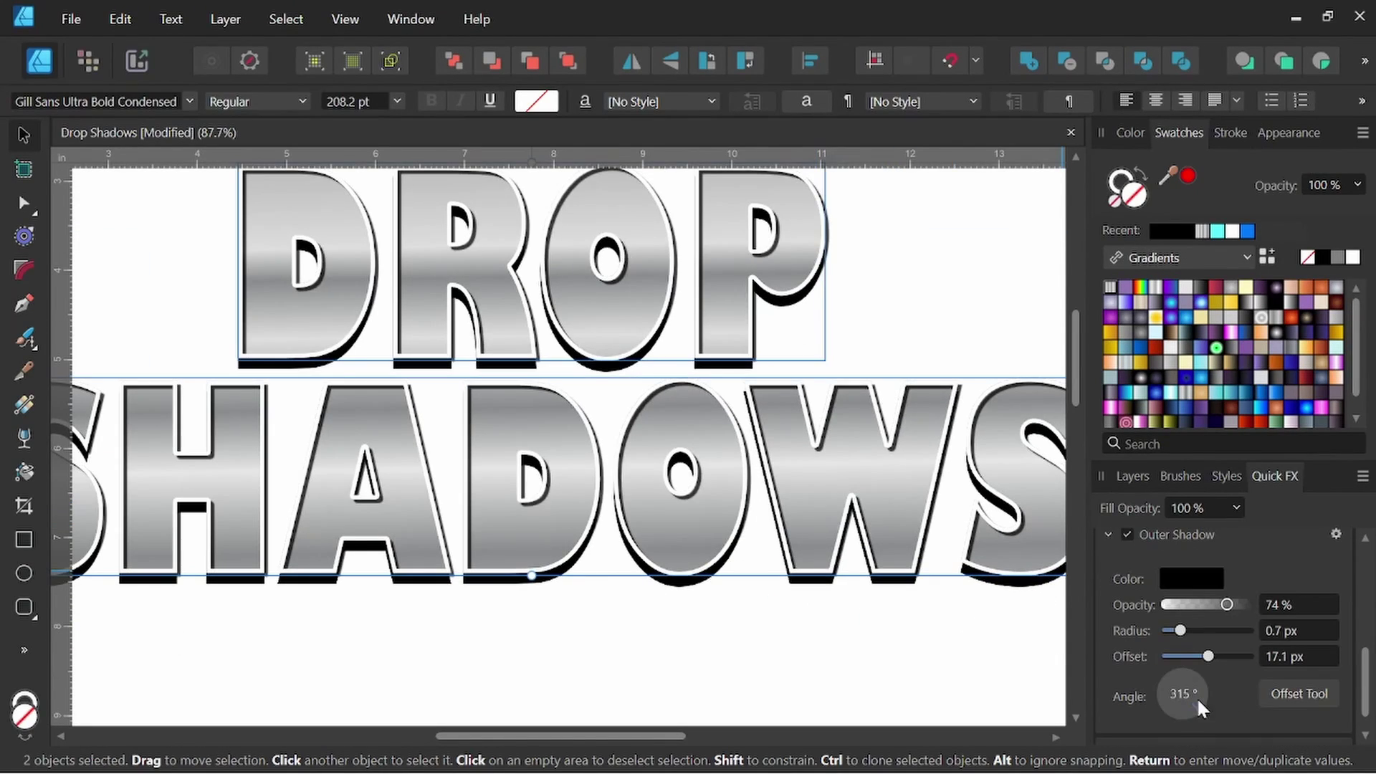
# - Set the outer shadow to 270° and purple, then fine-tune its opacity and radius in Layer Effects
pyautogui.moveTo(1202, 708); pyautogui.dragTo(1184, 716)
pyautogui.click(1191, 578)
pyautogui.click(1181, 361)
pyautogui.click(1170, 438)
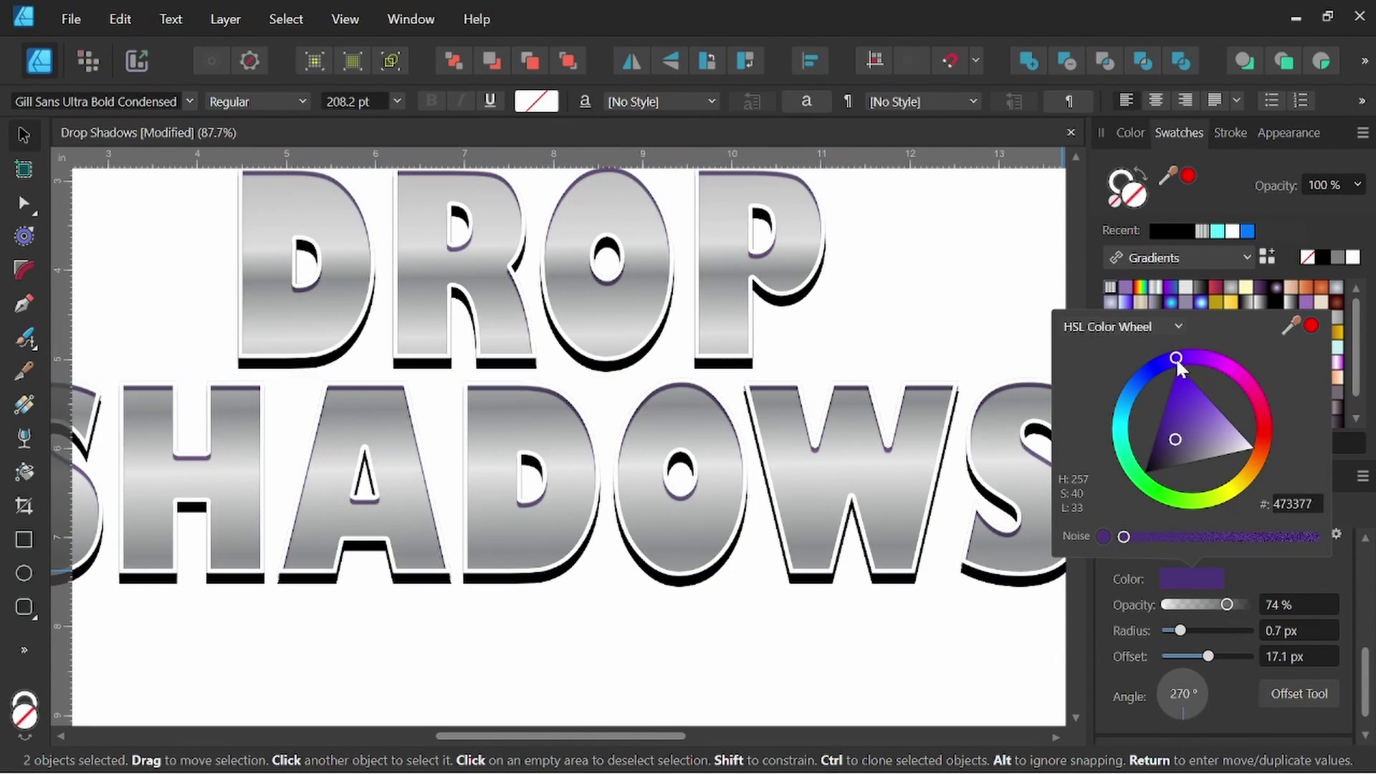
pyautogui.hotkey('ctrl', '0')
pyautogui.click(1133, 475)
pyautogui.click(998, 451)
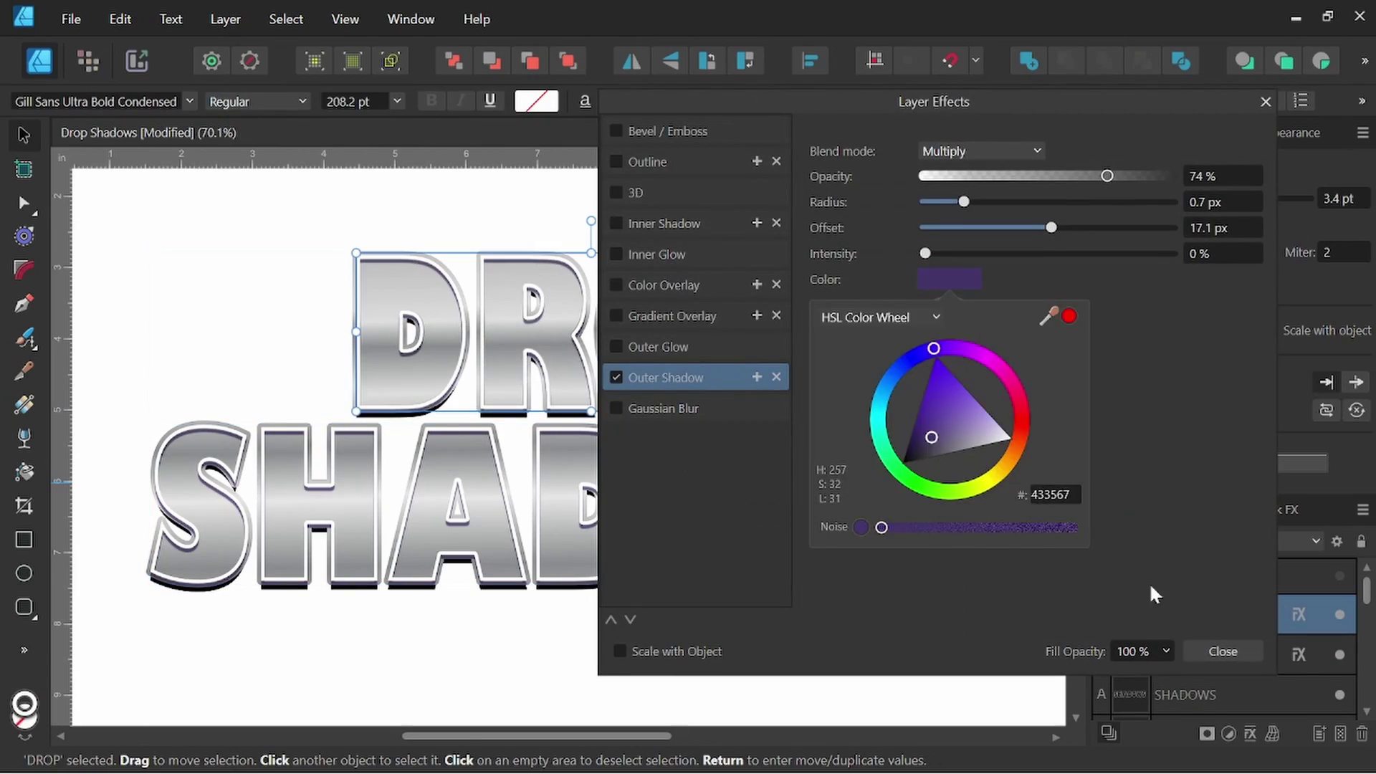
pyautogui.click(1152, 593)
pyautogui.moveTo(1096, 175); pyautogui.dragTo(1115, 175)
pyautogui.click(1219, 649)
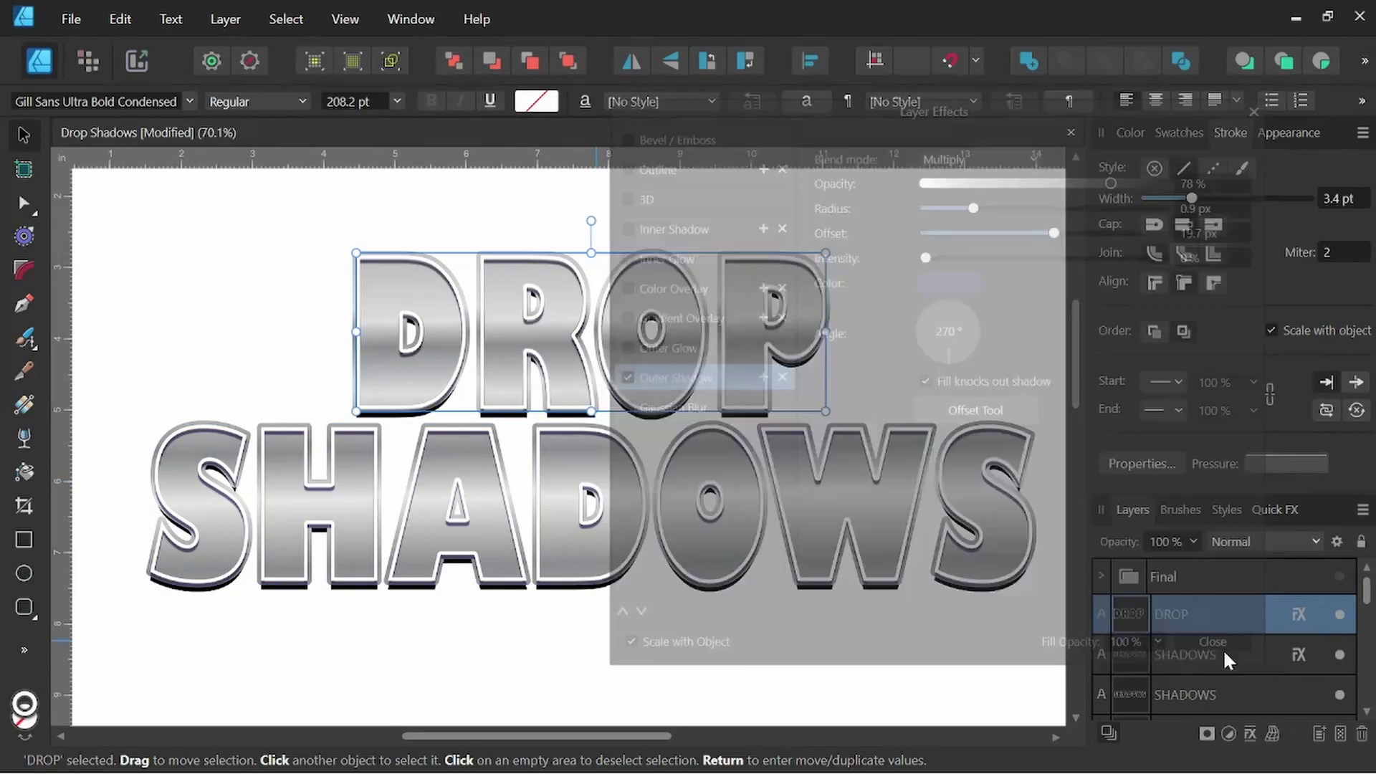
# - Select the black DROP and SHADOWS copies and widen their stroke to 9.9 pt
pyautogui.scroll(-2, 1226, 659)
pyautogui.click(1182, 618)
pyautogui.keyDown('shift'); pyautogui.click(1182, 658); pyautogui.keyUp('shift')
pyautogui.scroll(3, 901, 458)
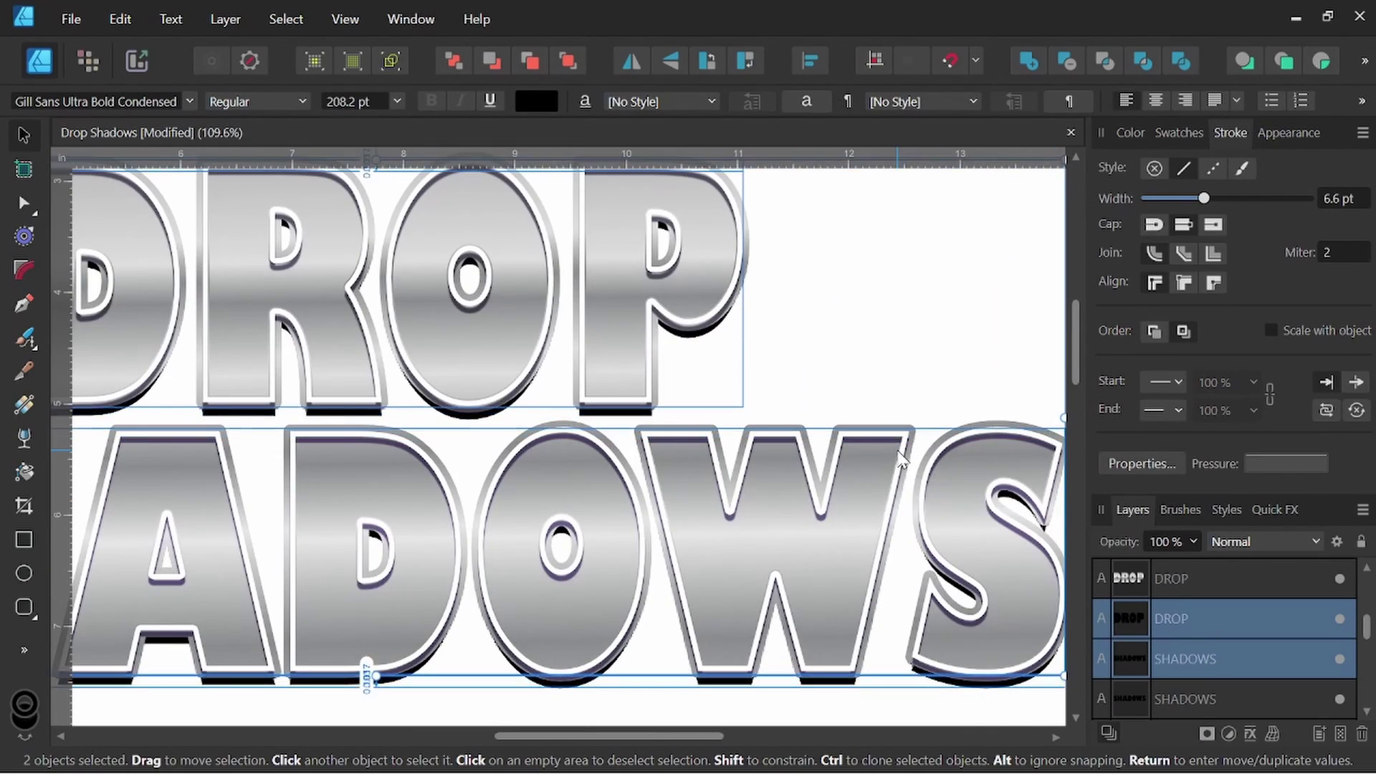
pyautogui.scroll(-3, 901, 458)
pyautogui.scroll(3, 901, 459)
pyautogui.moveTo(1203, 198); pyautogui.dragTo(1216, 198)
pyautogui.hotkey('ctrl', '0')
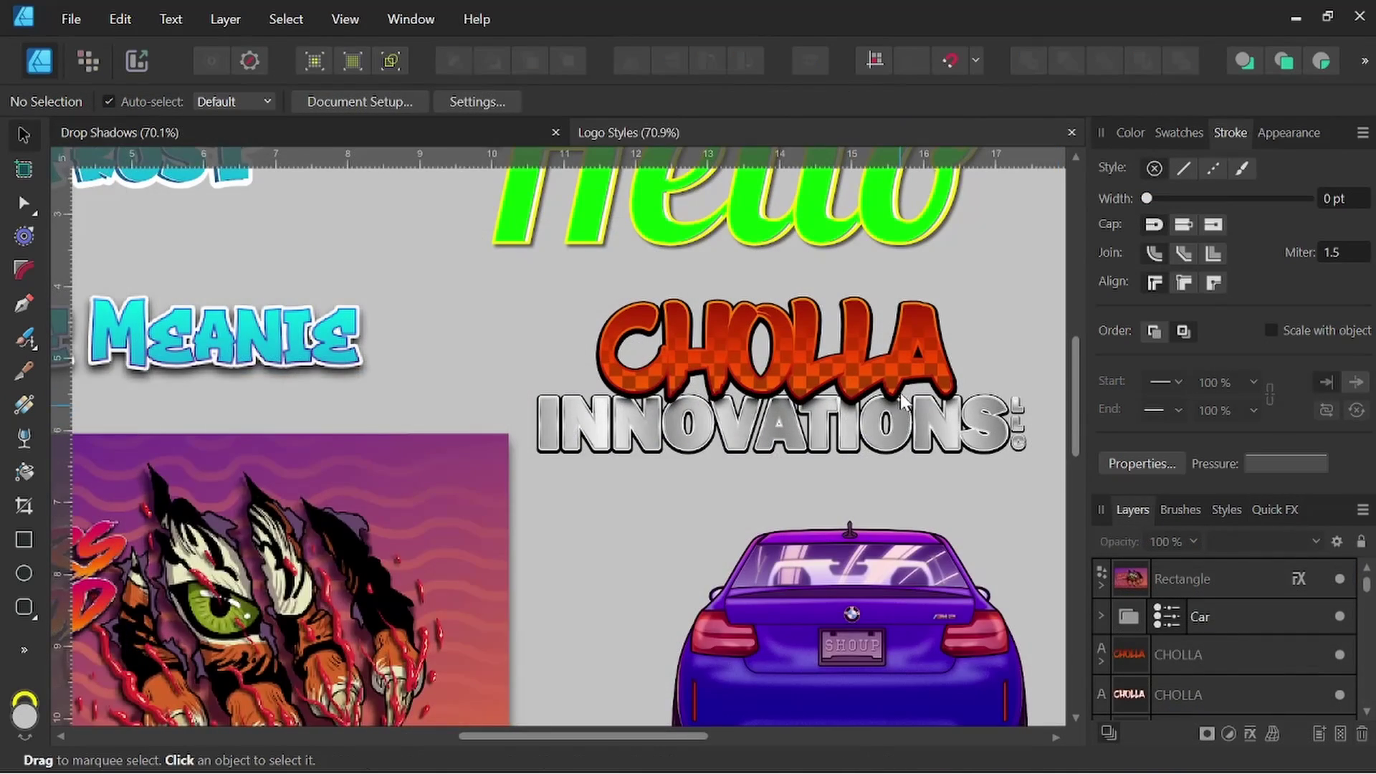
pyautogui.scroll(3, 807, 385)
pyautogui.scroll(2, 558, 295)
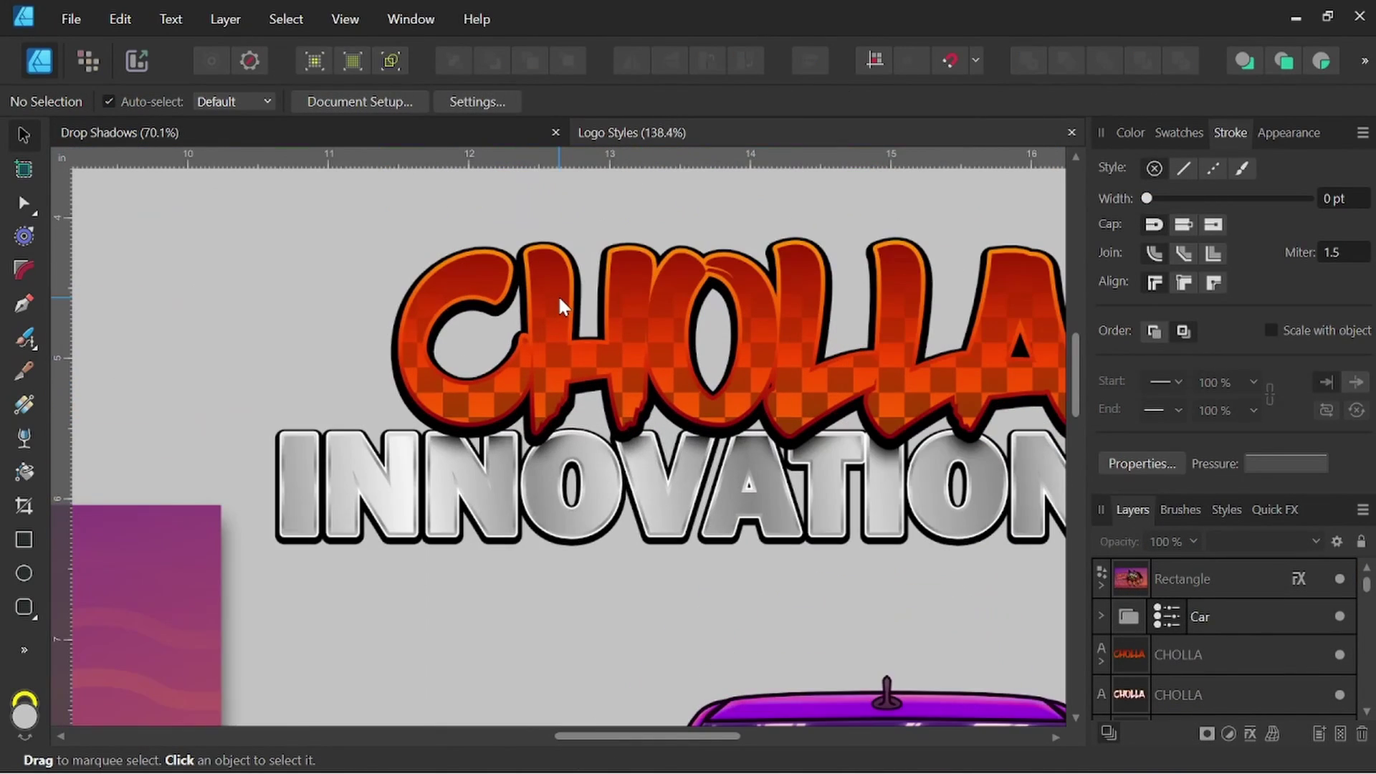
pyautogui.moveTo(387, 320); pyautogui.dragTo(239, 320)
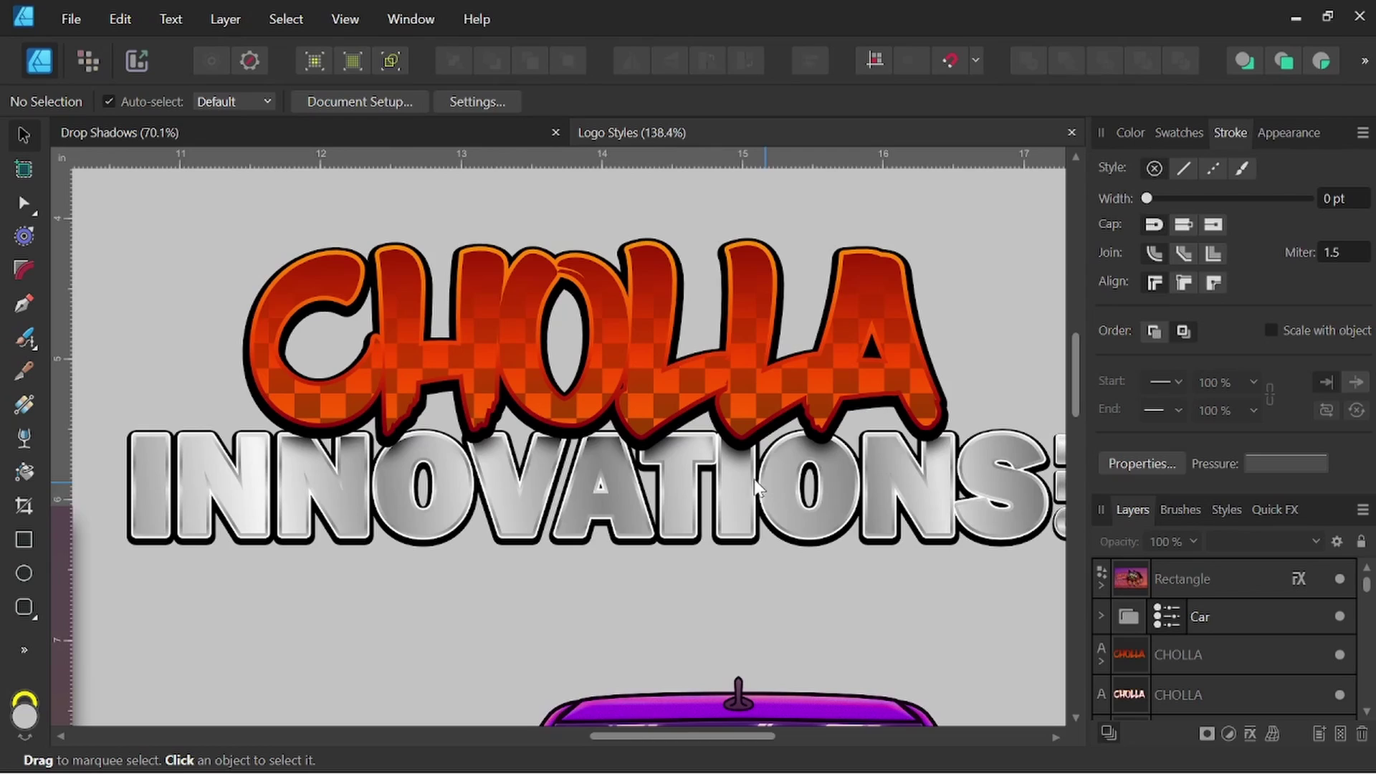
pyautogui.scroll(3, 430, 452)
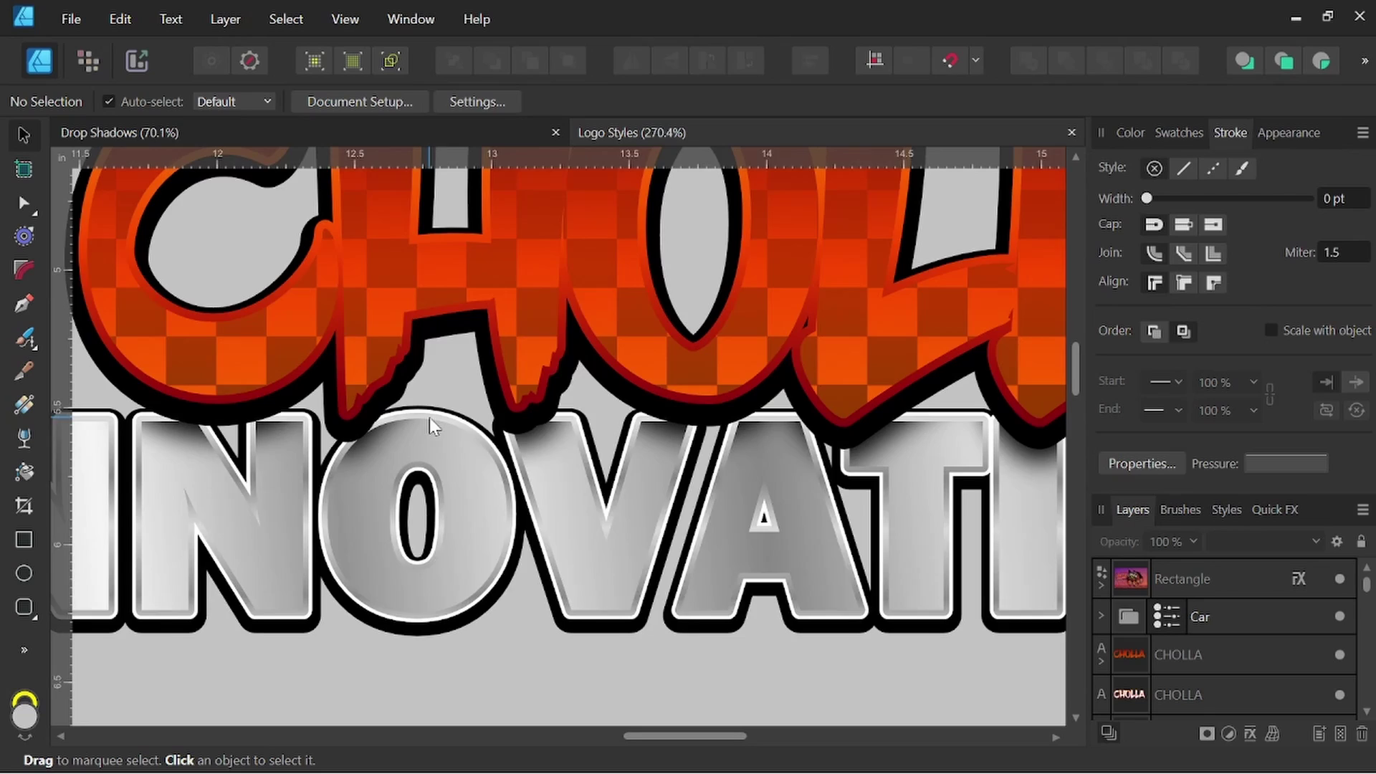
pyautogui.scroll(-3, 429, 417)
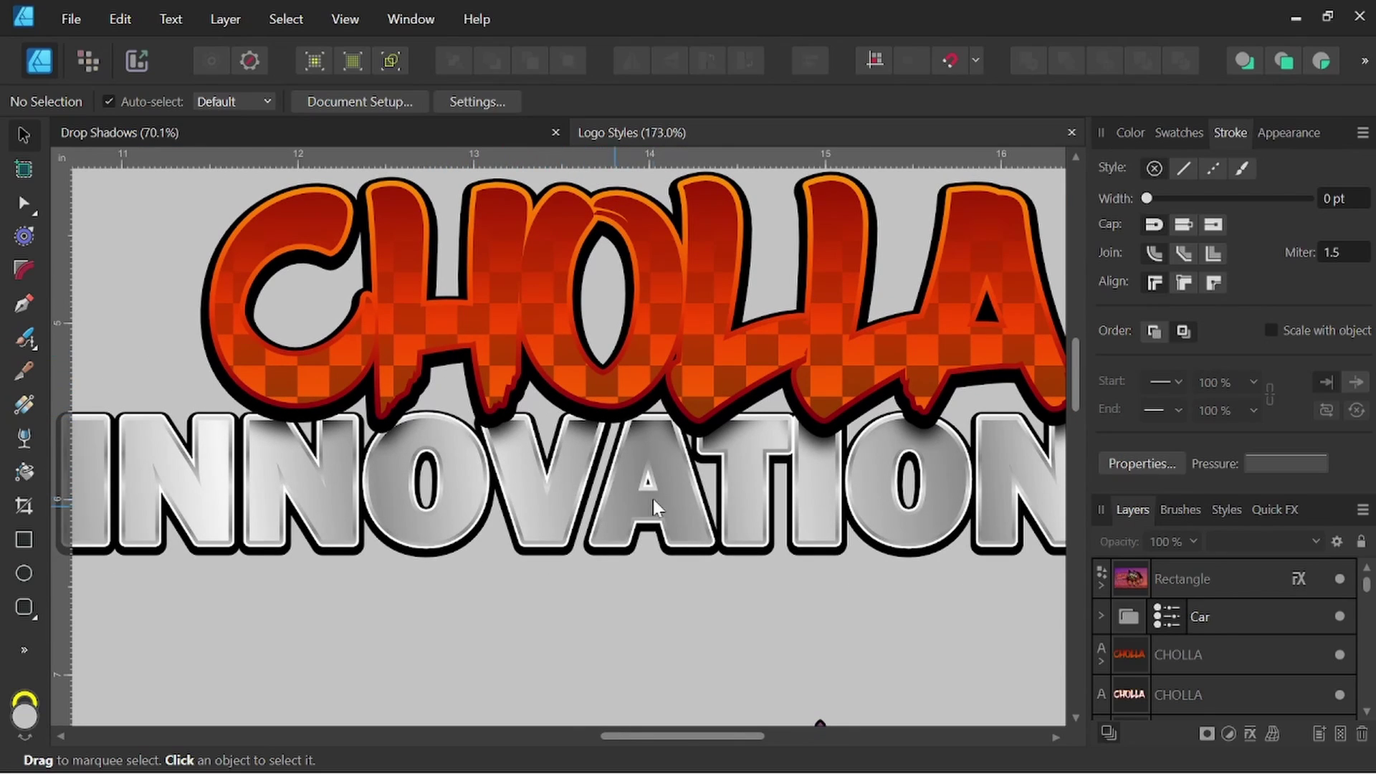
pyautogui.scroll(-3, 645, 473)
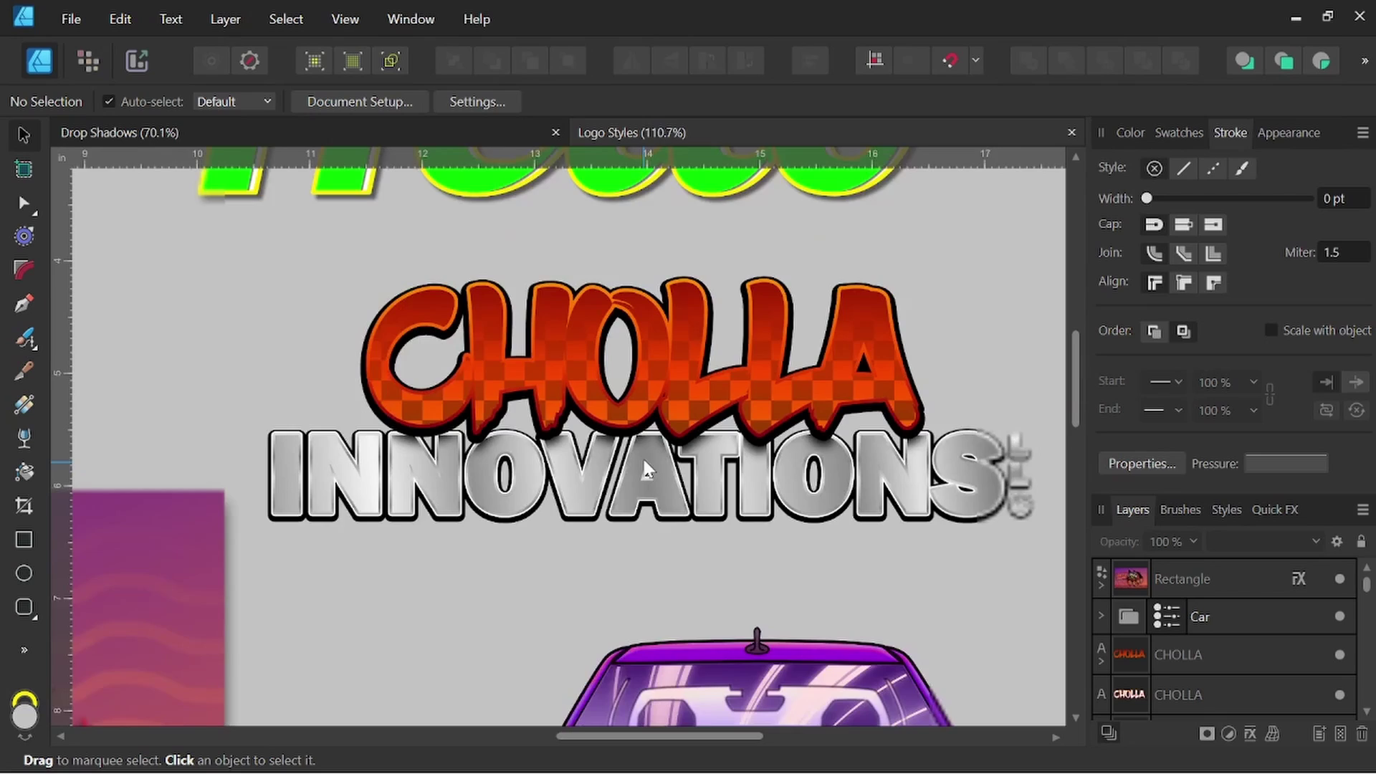
pyautogui.moveTo(374, 583); pyautogui.dragTo(788, 348)
pyautogui.scroll(-2, 788, 348)
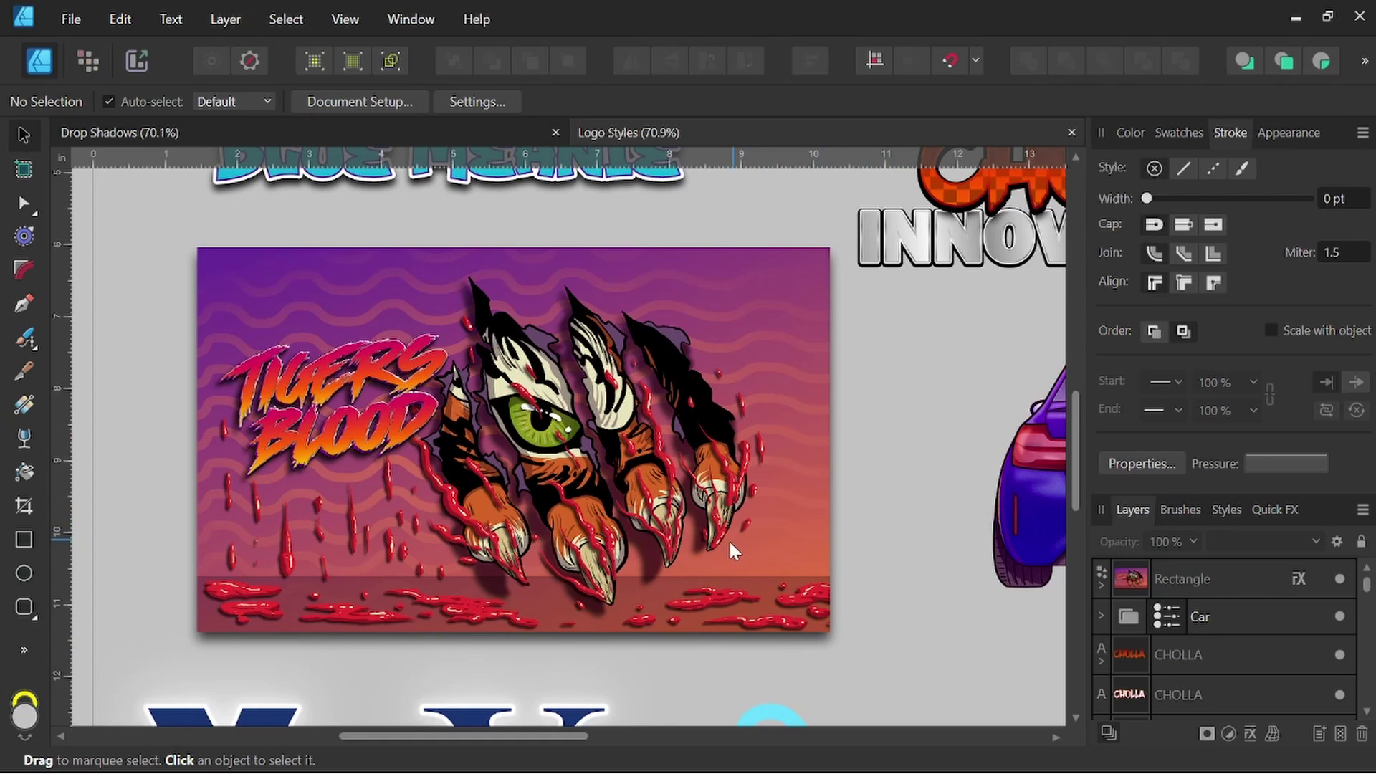
pyautogui.scroll(4, 678, 536)
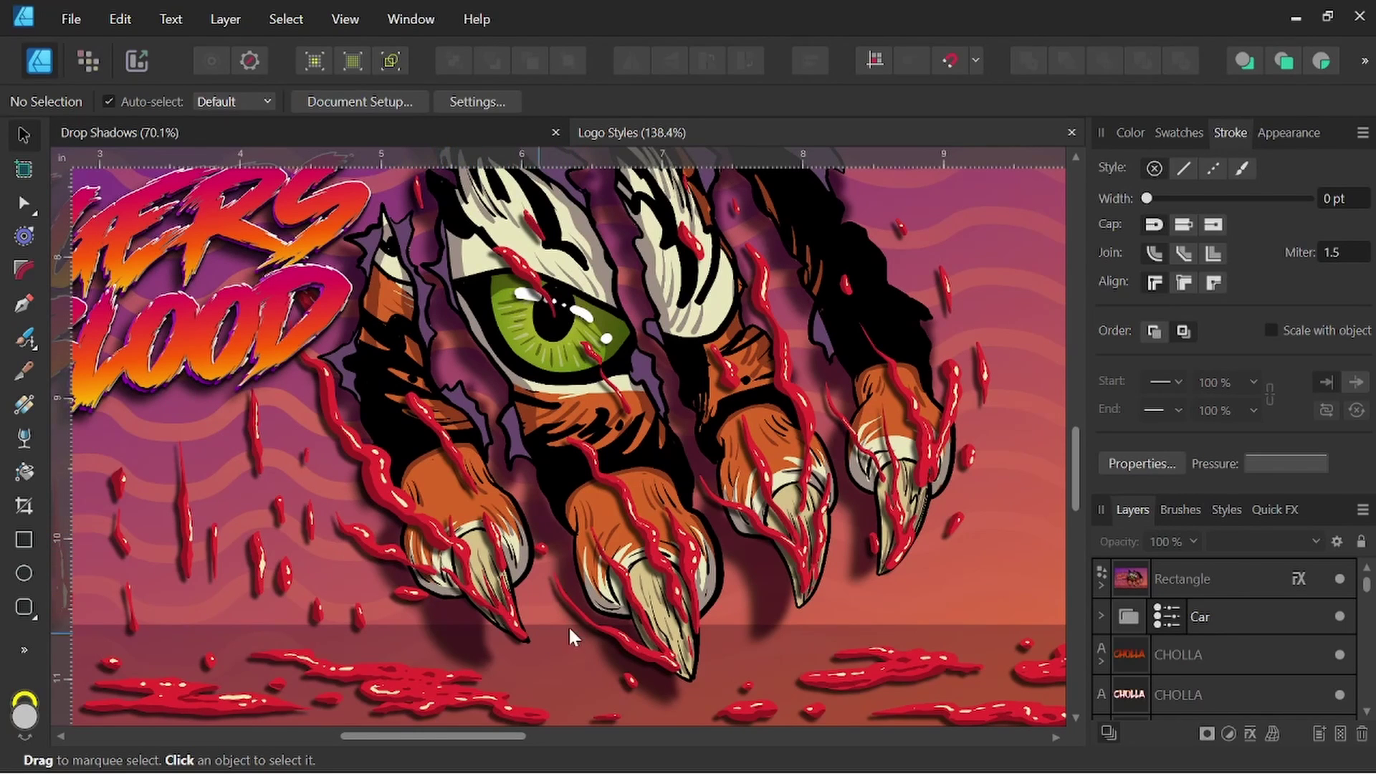
pyautogui.moveTo(847, 626); pyautogui.dragTo(892, 555)
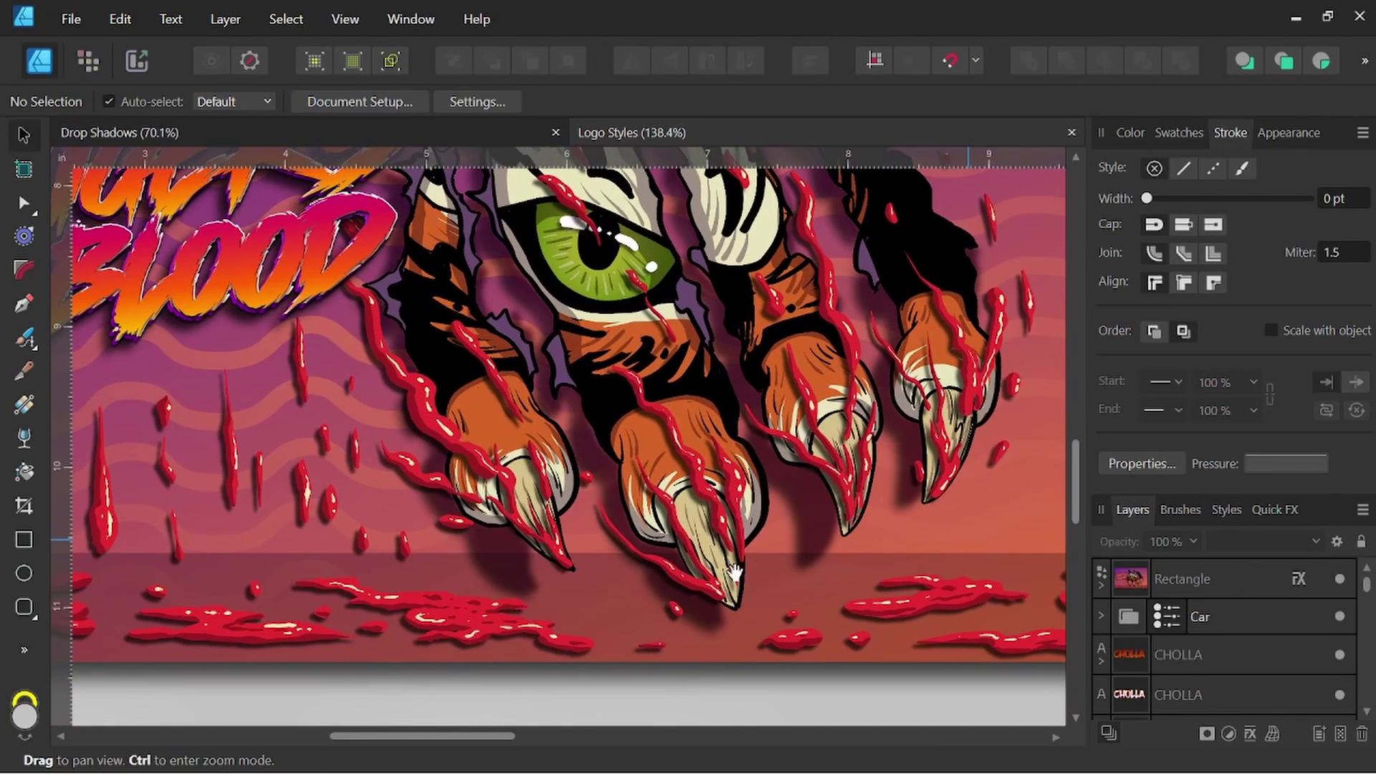
pyautogui.moveTo(300, 378); pyautogui.dragTo(443, 578)
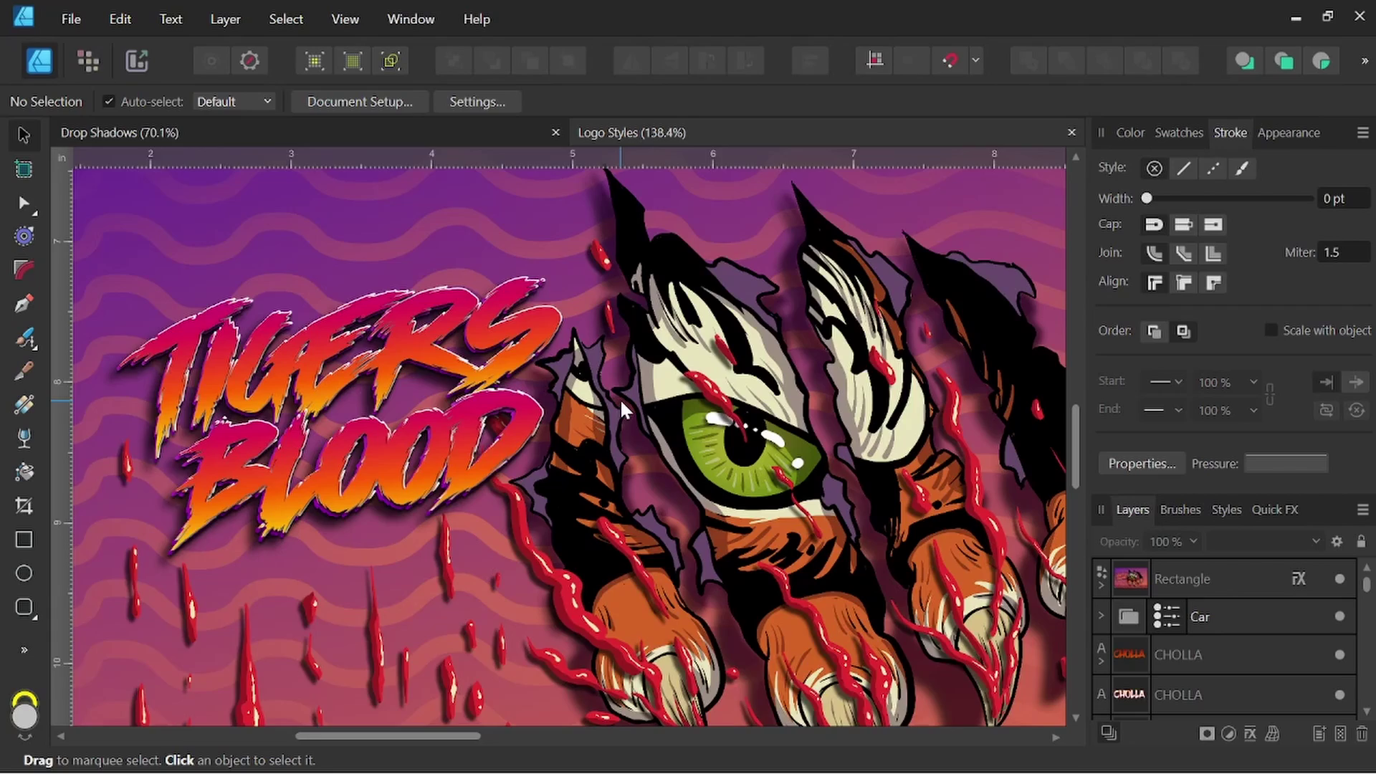
pyautogui.scroll(-1, 621, 398)
pyautogui.scroll(-1, 768, 416)
pyautogui.hscroll(5, 845, 436)
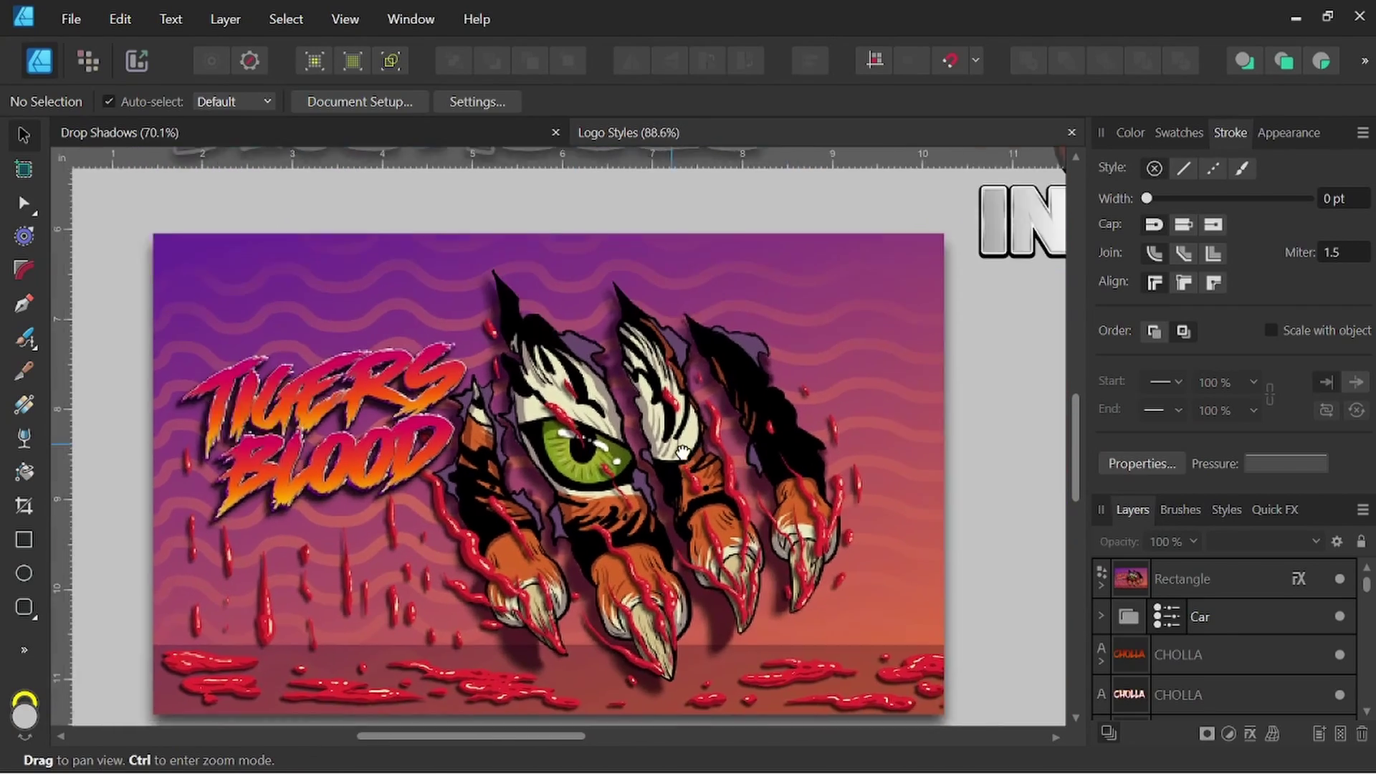
pyautogui.scroll(1, 765, 418)
# - Zoom in on the car badge and SHOUP plate, then zoom out and pan across the Logo Styles sheet
pyautogui.scroll(8, 750, 397)
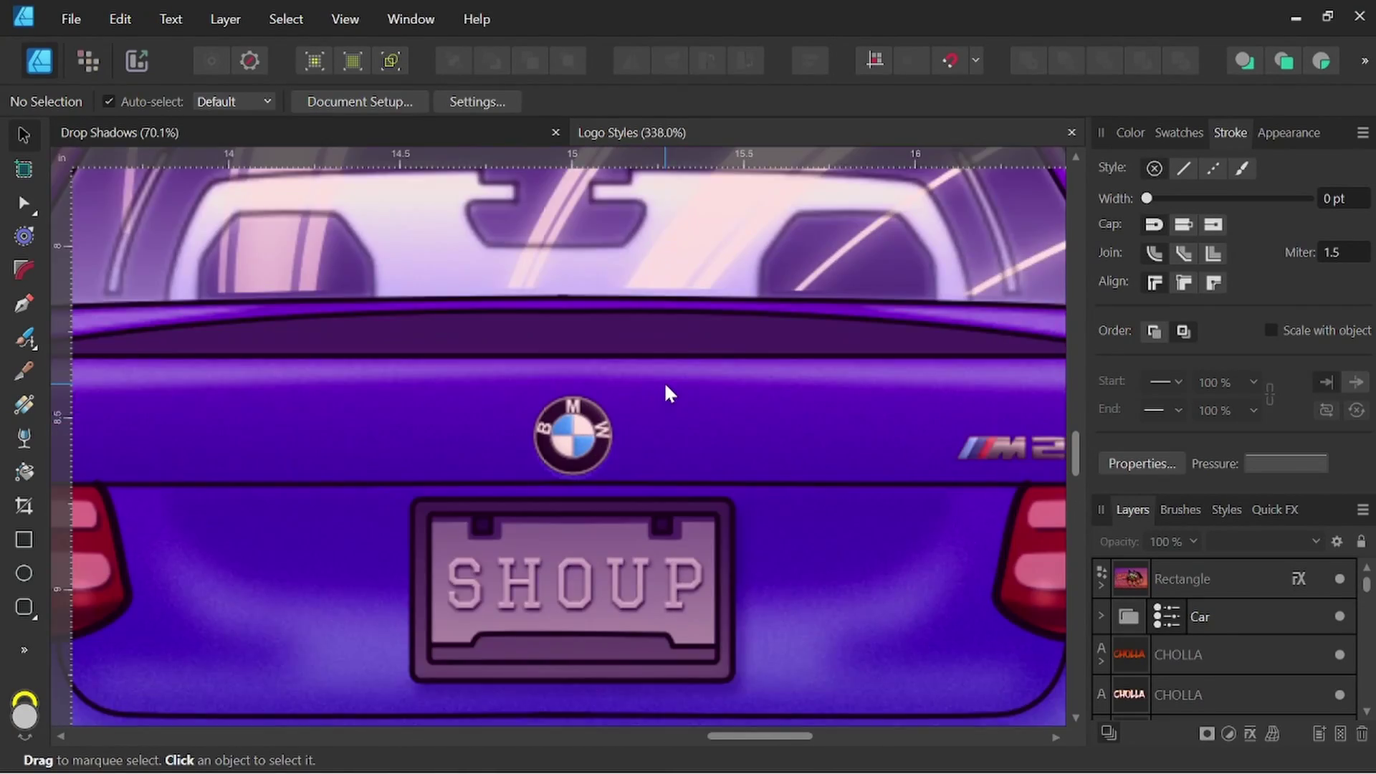
pyautogui.scroll(1, 647, 459)
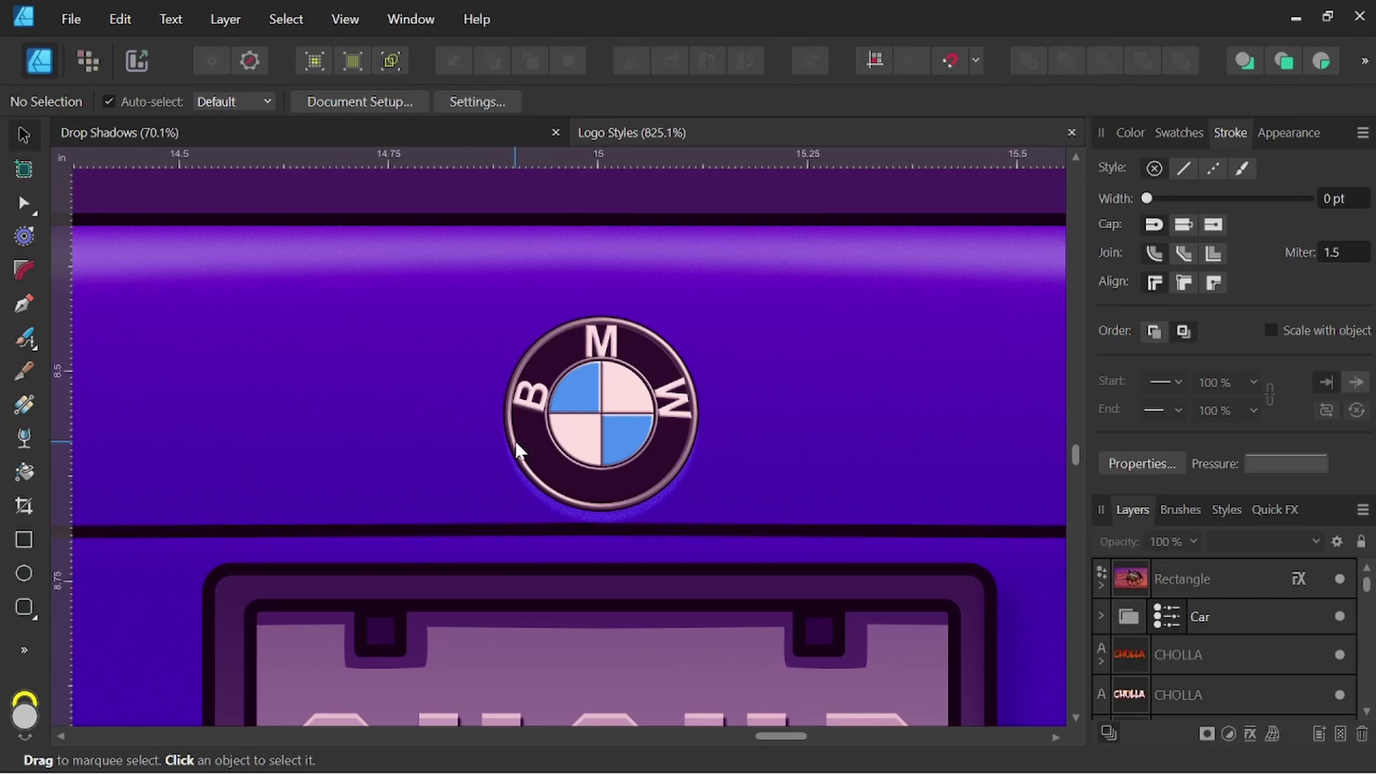
pyautogui.scroll(-2, 646, 476)
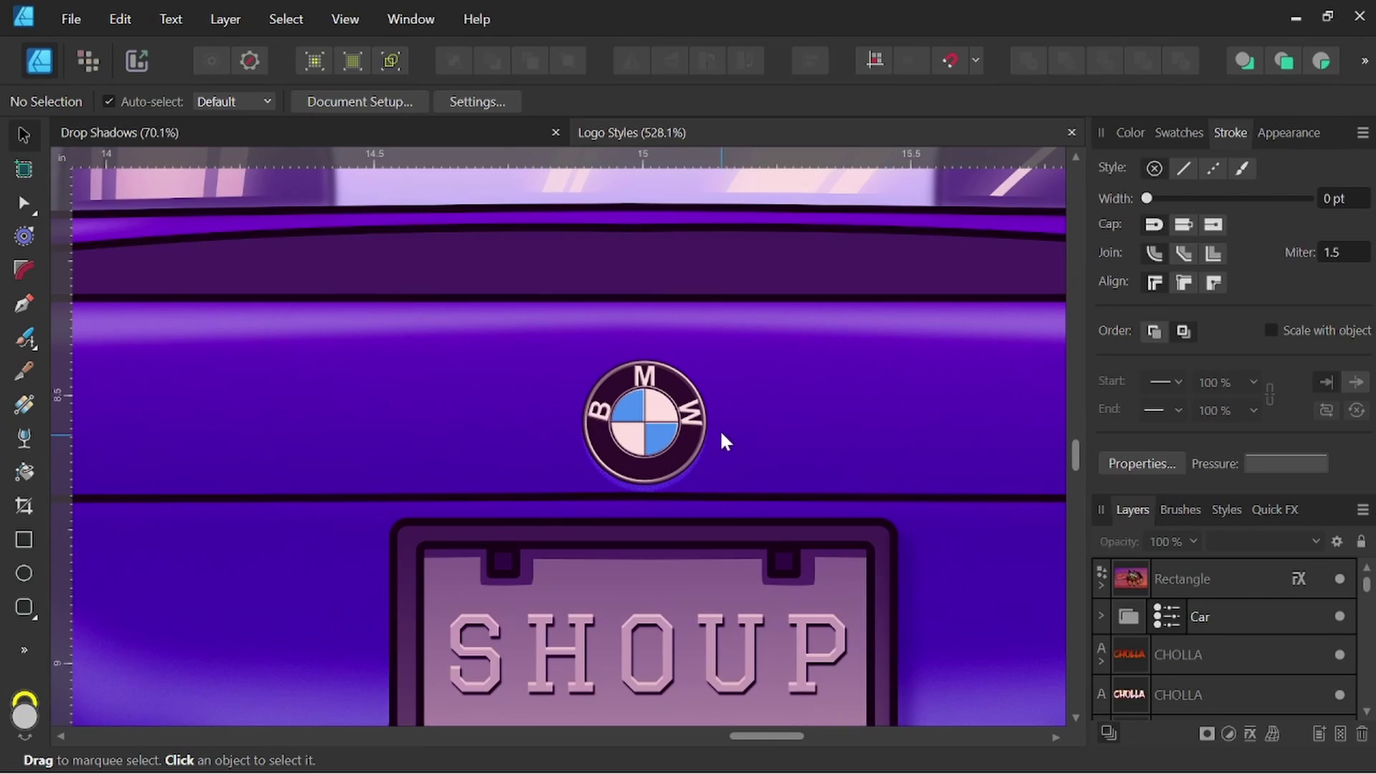
pyautogui.scroll(-2, 712, 513)
pyautogui.scroll(2, 612, 545)
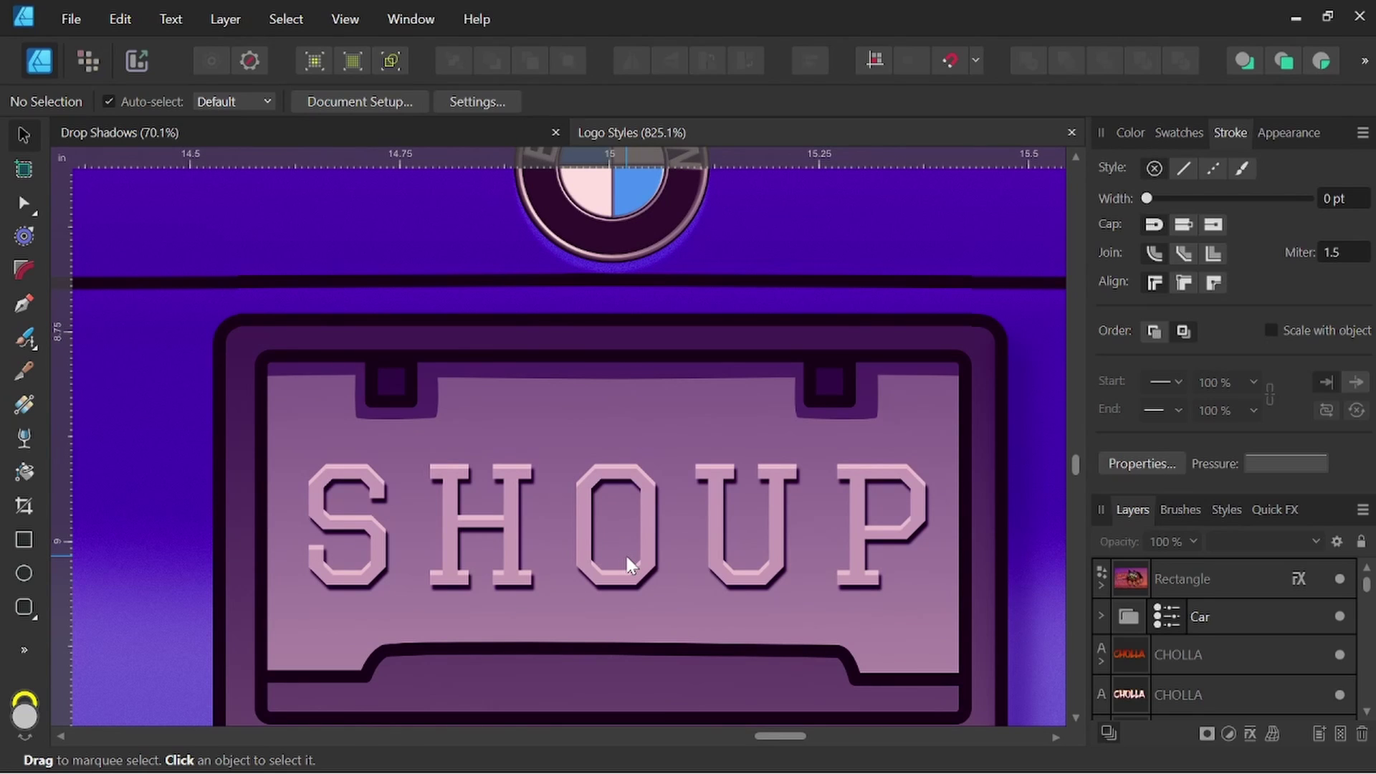
pyautogui.scroll(-8, 628, 551)
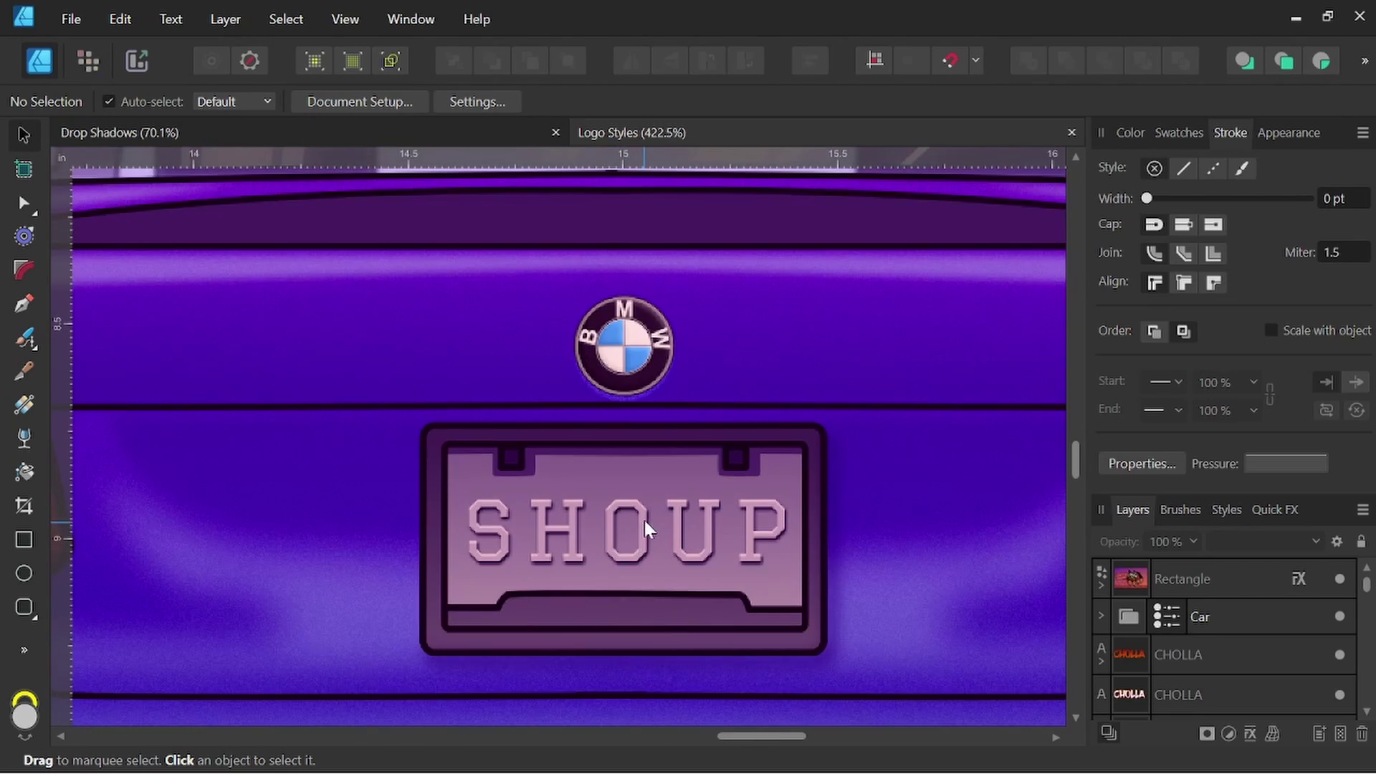
pyautogui.scroll(-4, 618, 437)
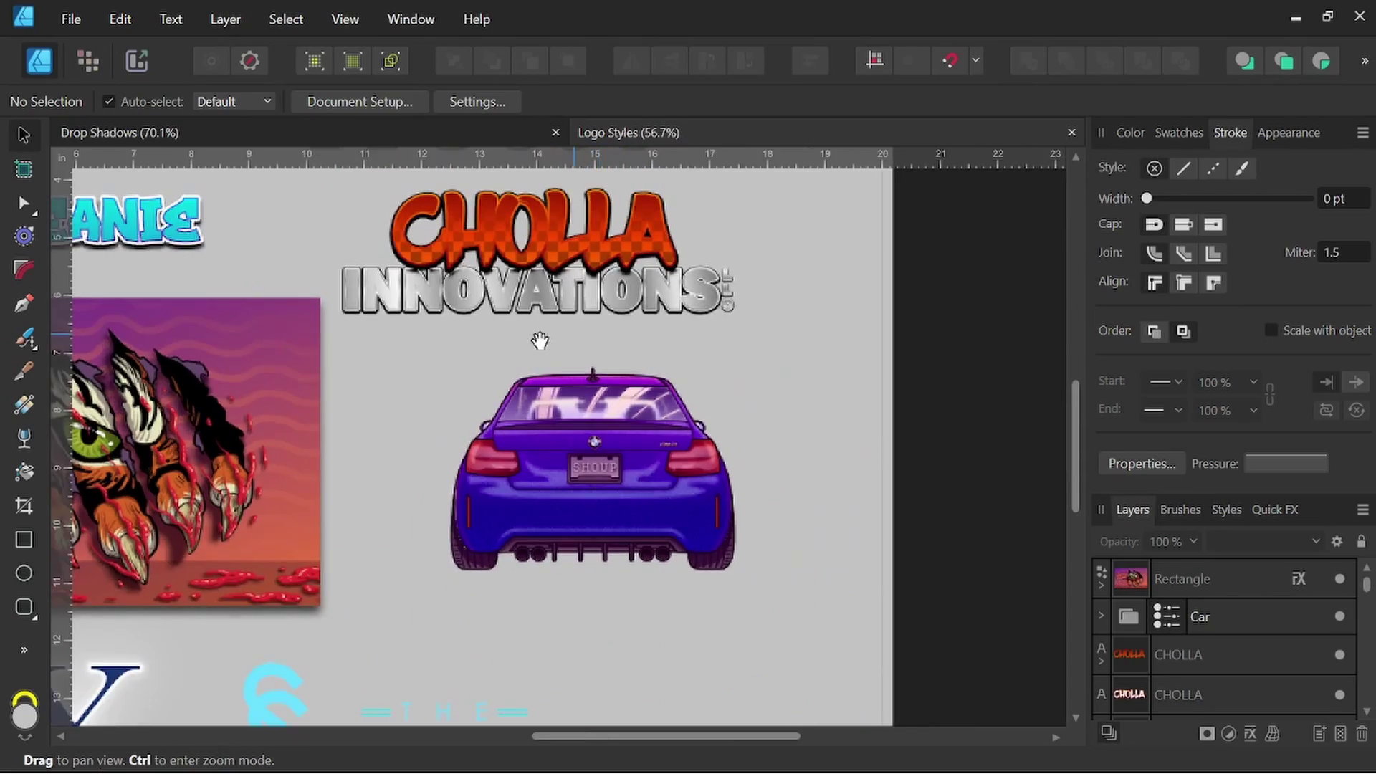
pyautogui.moveTo(540, 340); pyautogui.dragTo(743, 510)
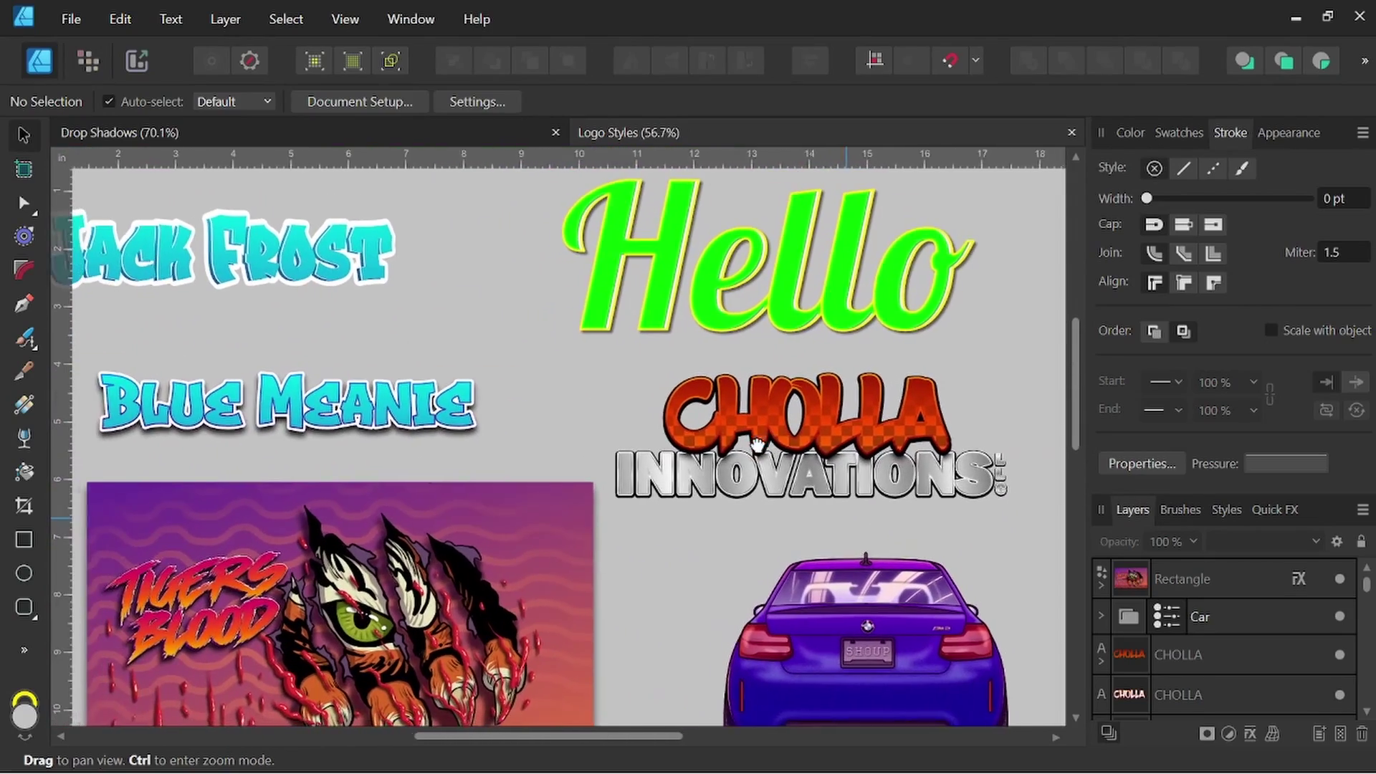
pyautogui.scroll(-1, 745, 466)
pyautogui.moveTo(745, 434); pyautogui.dragTo(751, 402)
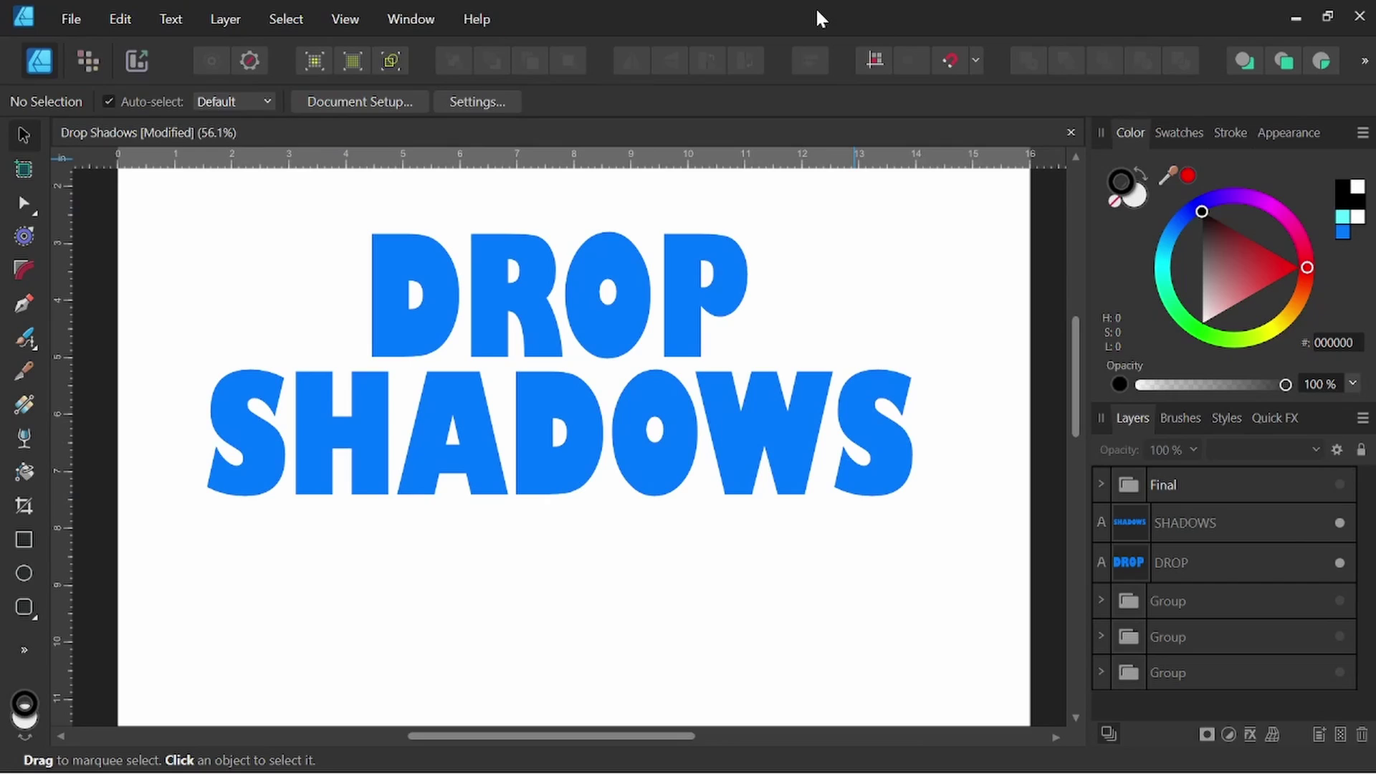
# - Duplicate the DROP and SHADOWS text layers and move the copies below the originals
pyautogui.click(690, 294)
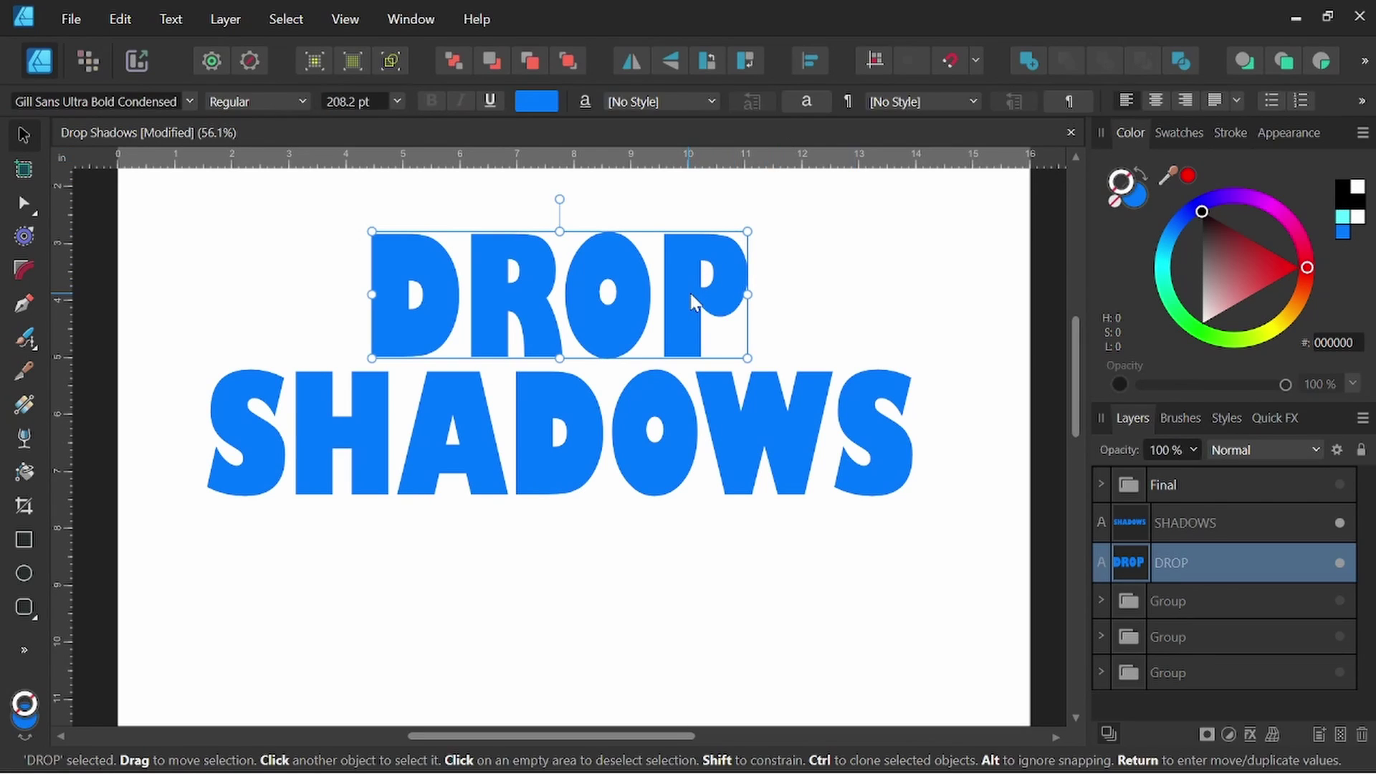
pyautogui.keyDown('shift'); pyautogui.click(690, 437); pyautogui.keyUp('shift')
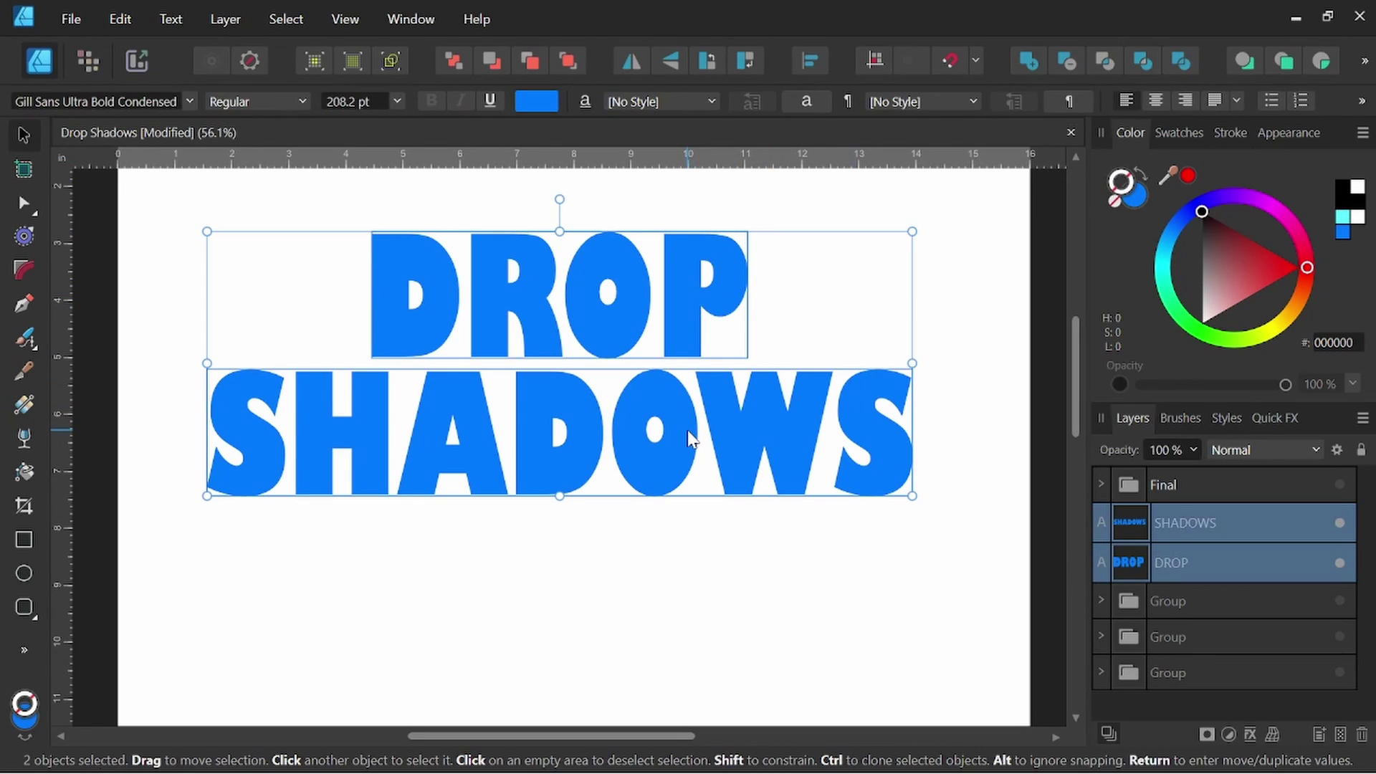
pyautogui.rightClick(1201, 519)
pyautogui.click(1193, 266)
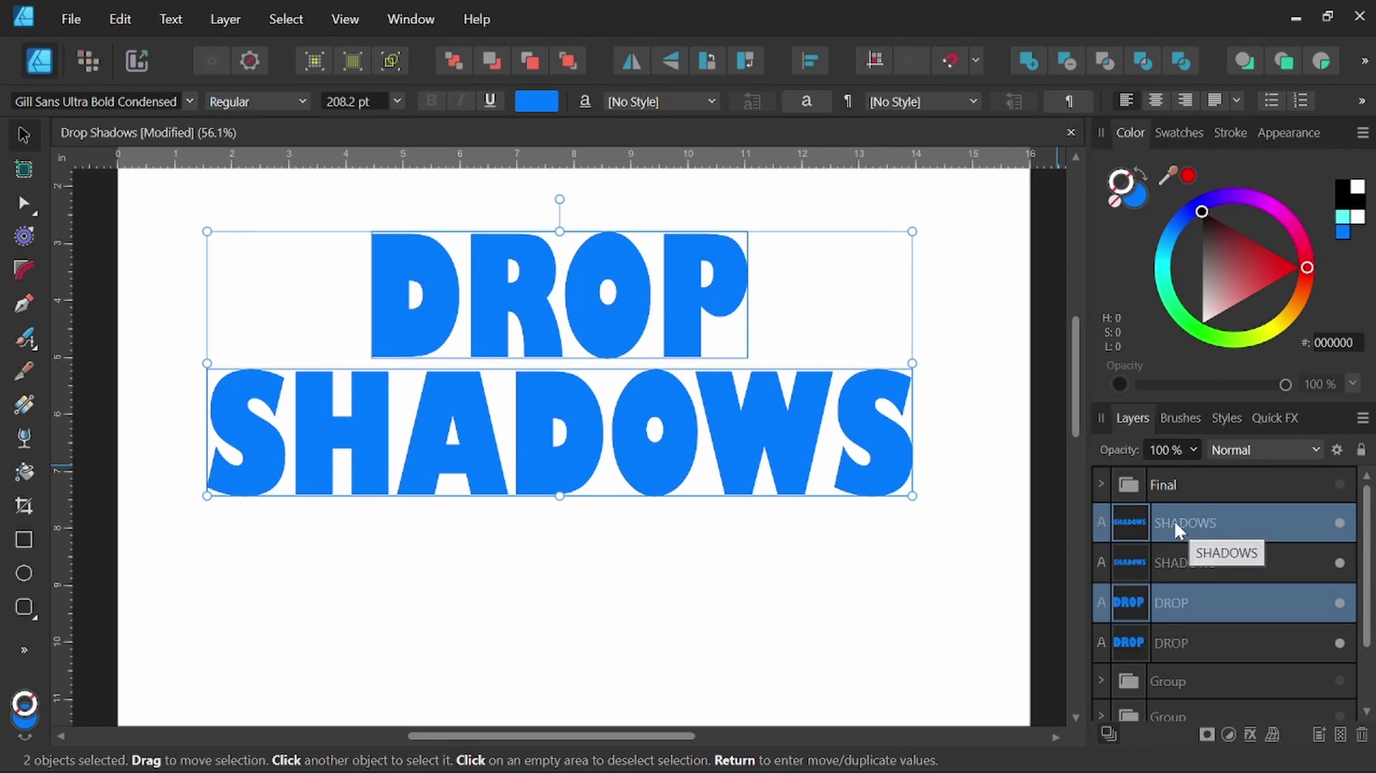
pyautogui.moveTo(1176, 522); pyautogui.dragTo(1145, 658)
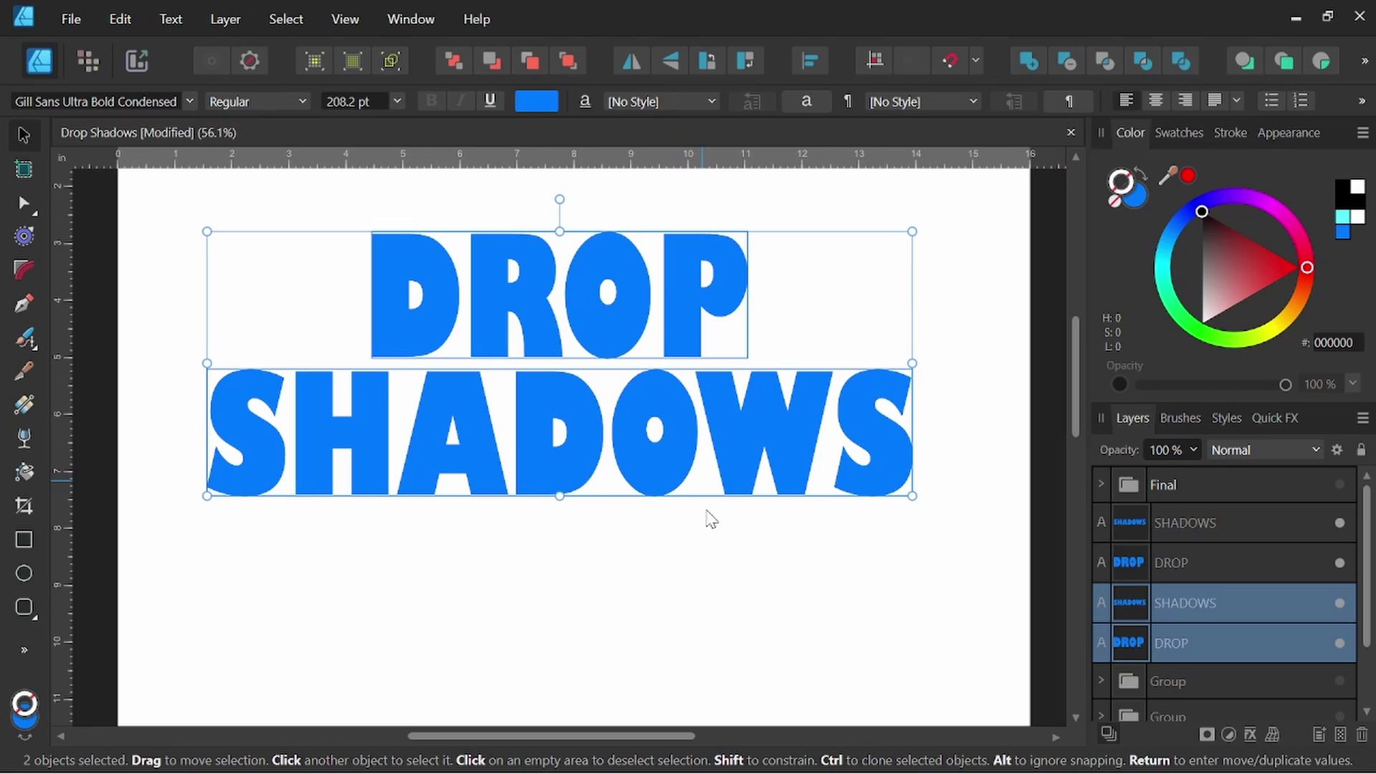
# - Fill the copies black and nudge them down three steps as a hard shadow
pyautogui.click(1139, 199)
pyautogui.moveTo(1219, 261); pyautogui.dragTo(1227, 380)
pyautogui.click(1120, 185)
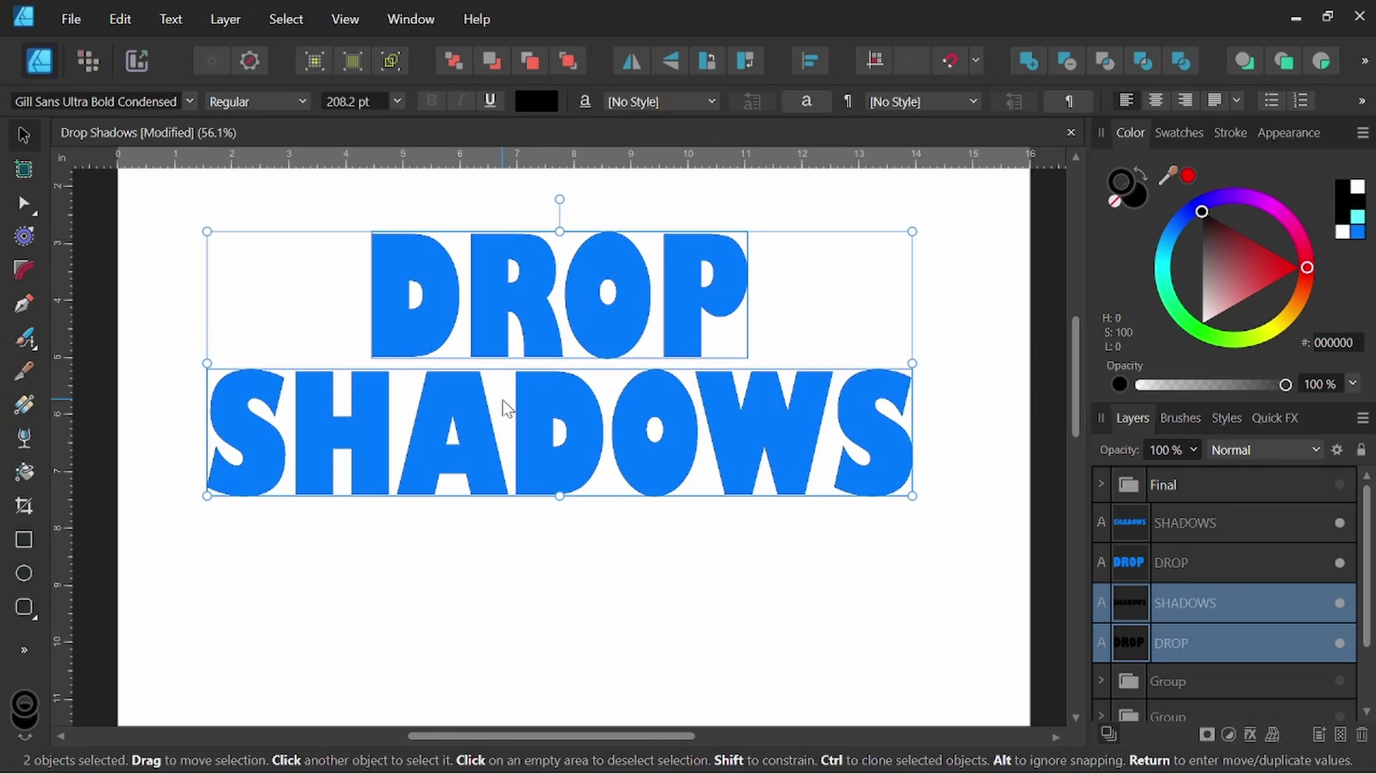
pyautogui.press('Down')
pyautogui.press('Down')
pyautogui.press('Down')
pyautogui.press('Down')
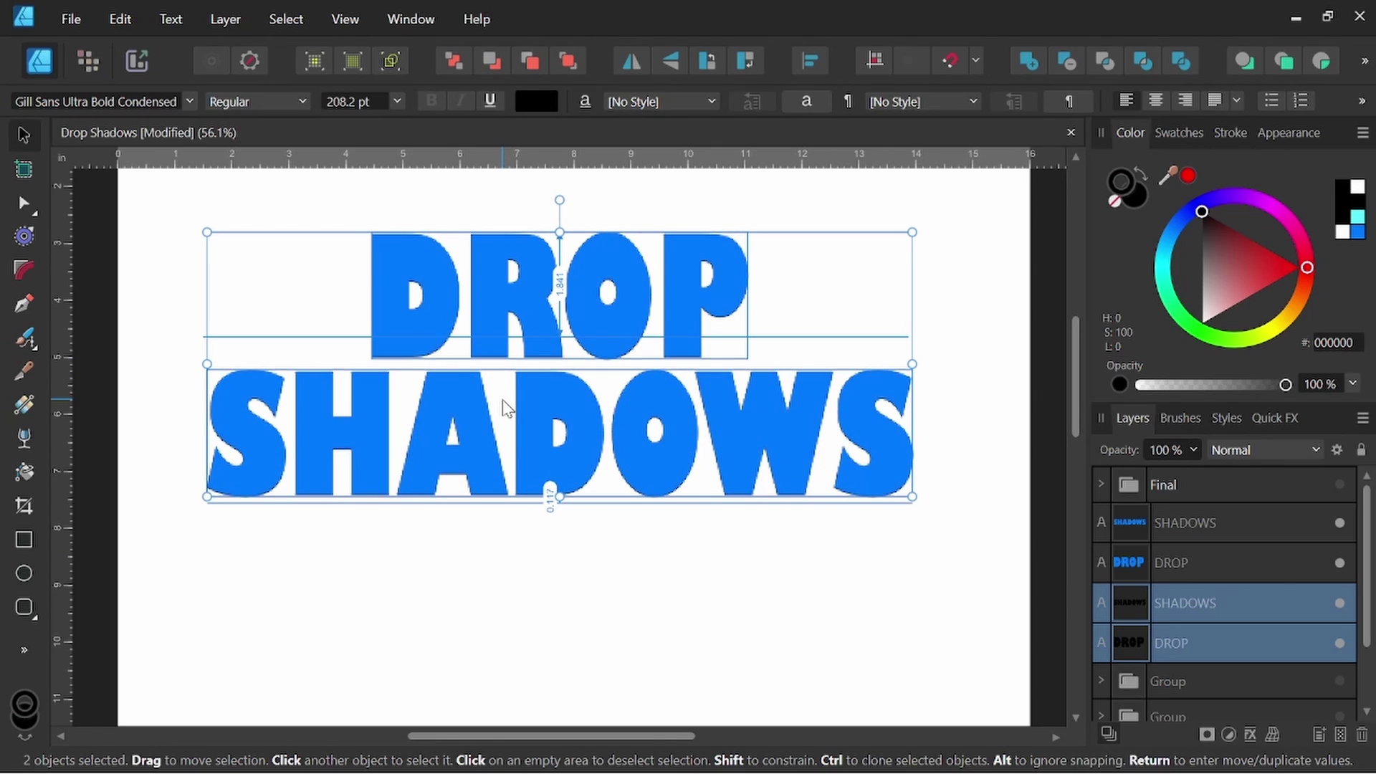
pyautogui.press('Down')
pyautogui.press('Down')
pyautogui.press('Down')
pyautogui.press('Down')
pyautogui.press('Down')
pyautogui.press('Down')
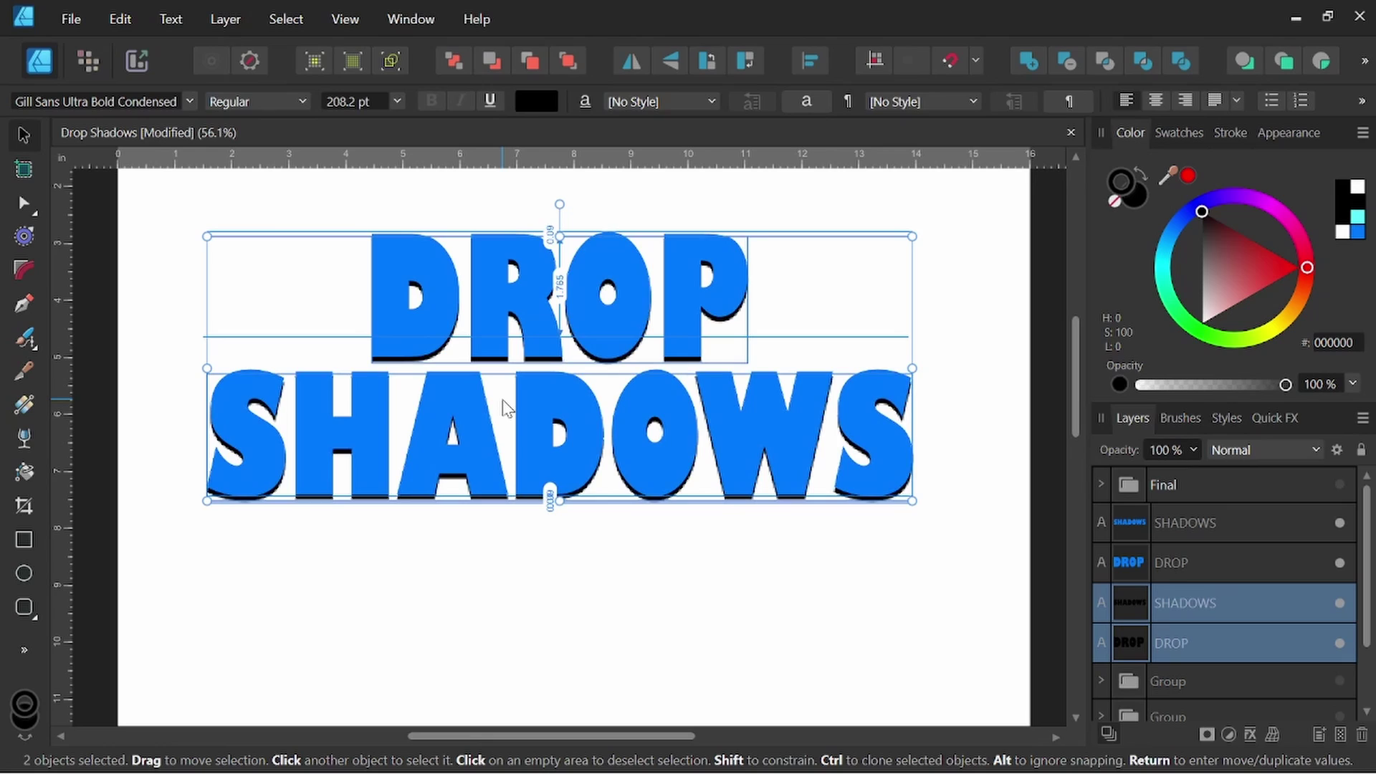
pyautogui.press('Down')
pyautogui.press('Down')
pyautogui.press('Down')
pyautogui.press('Down')
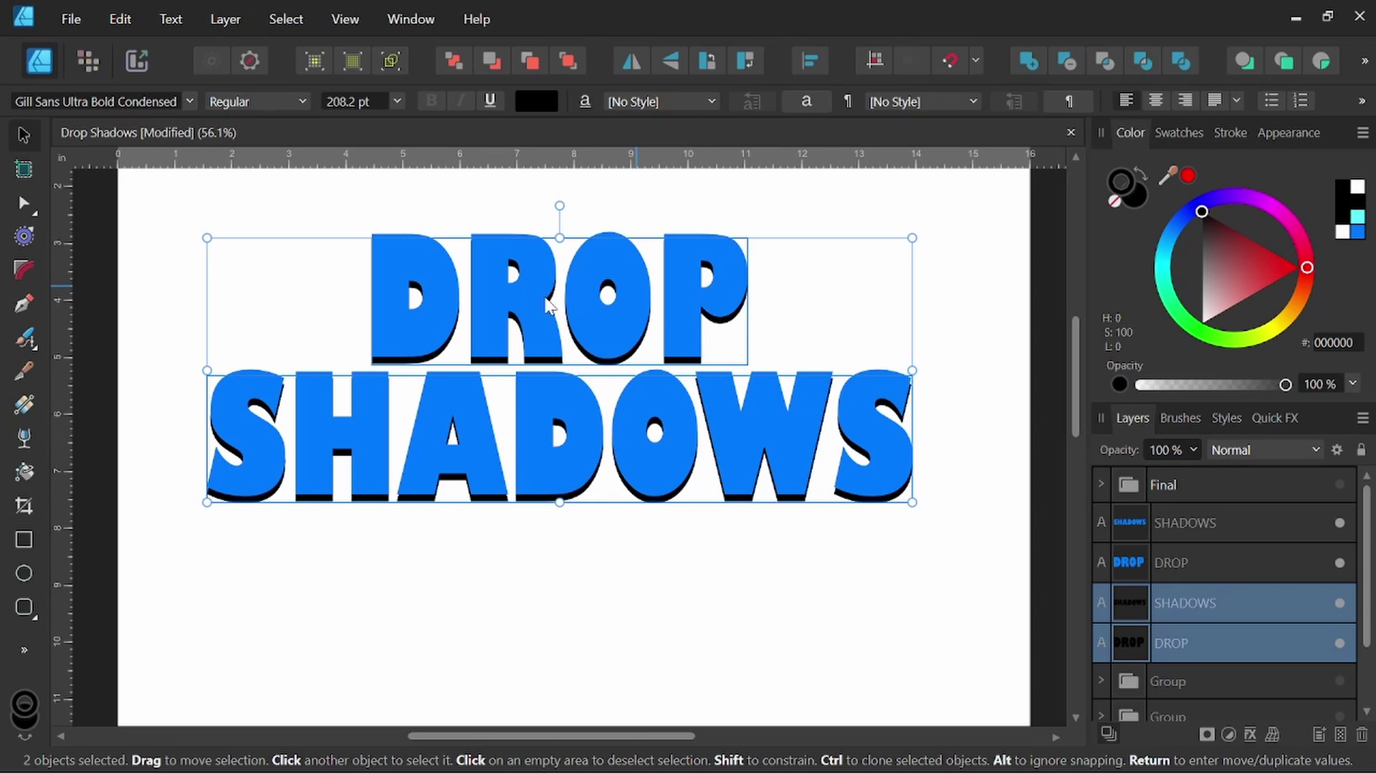
pyautogui.click(592, 597)
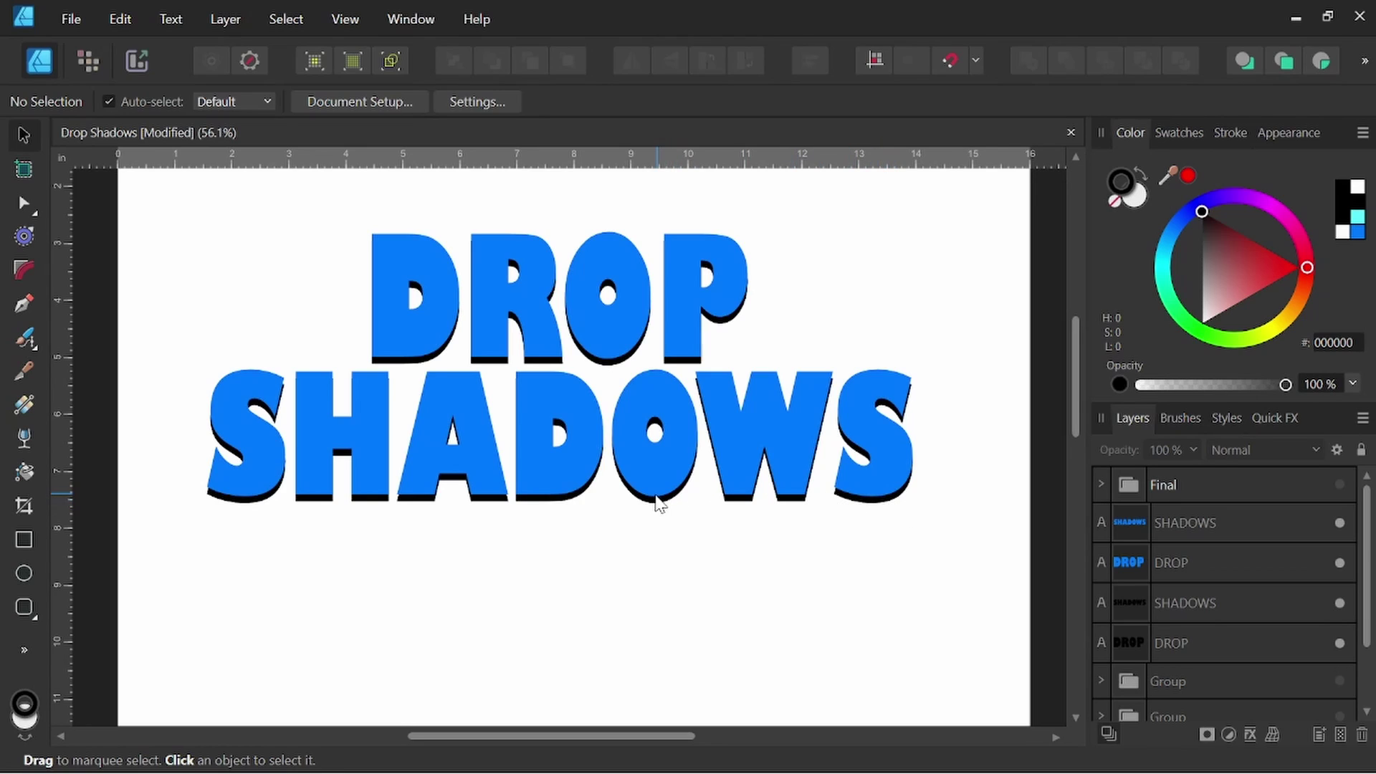
pyautogui.scroll(5, 740, 509)
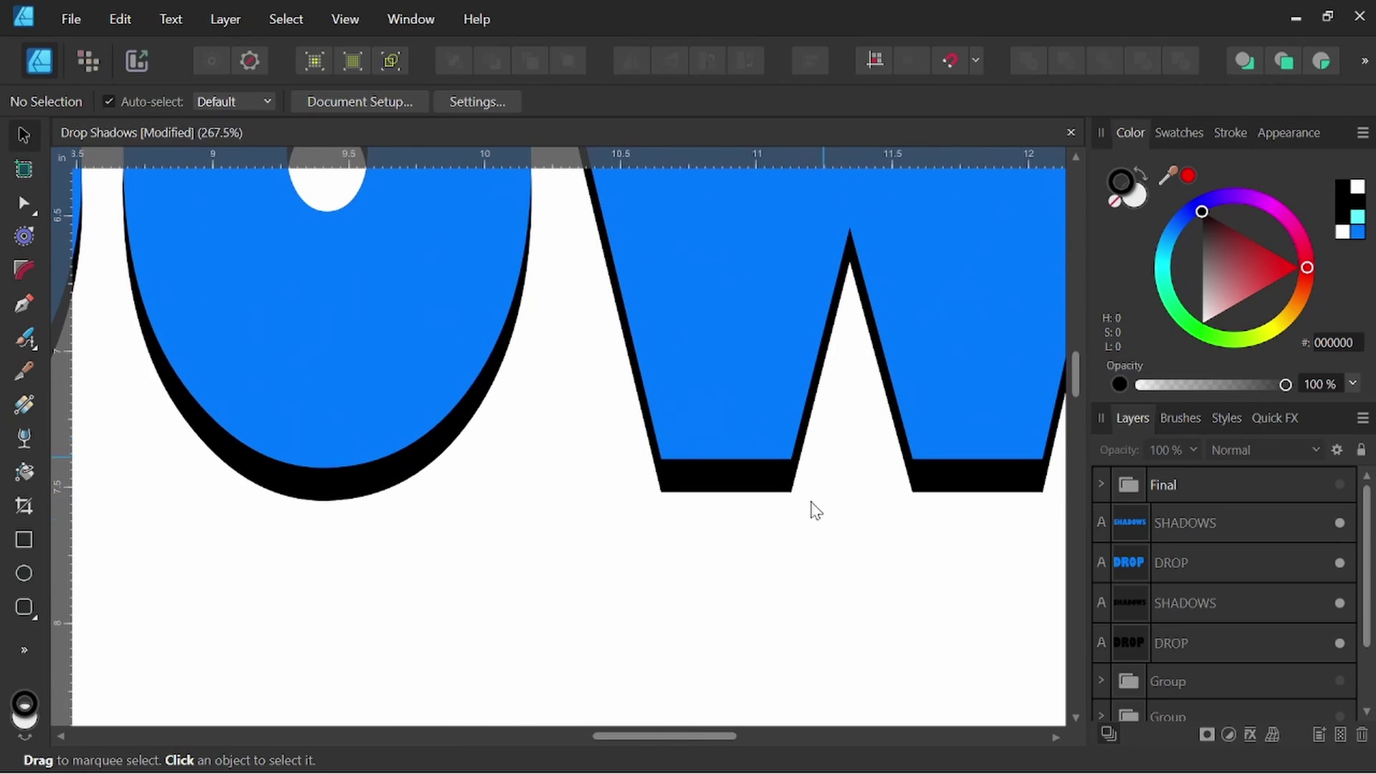
pyautogui.scroll(-3, 792, 465)
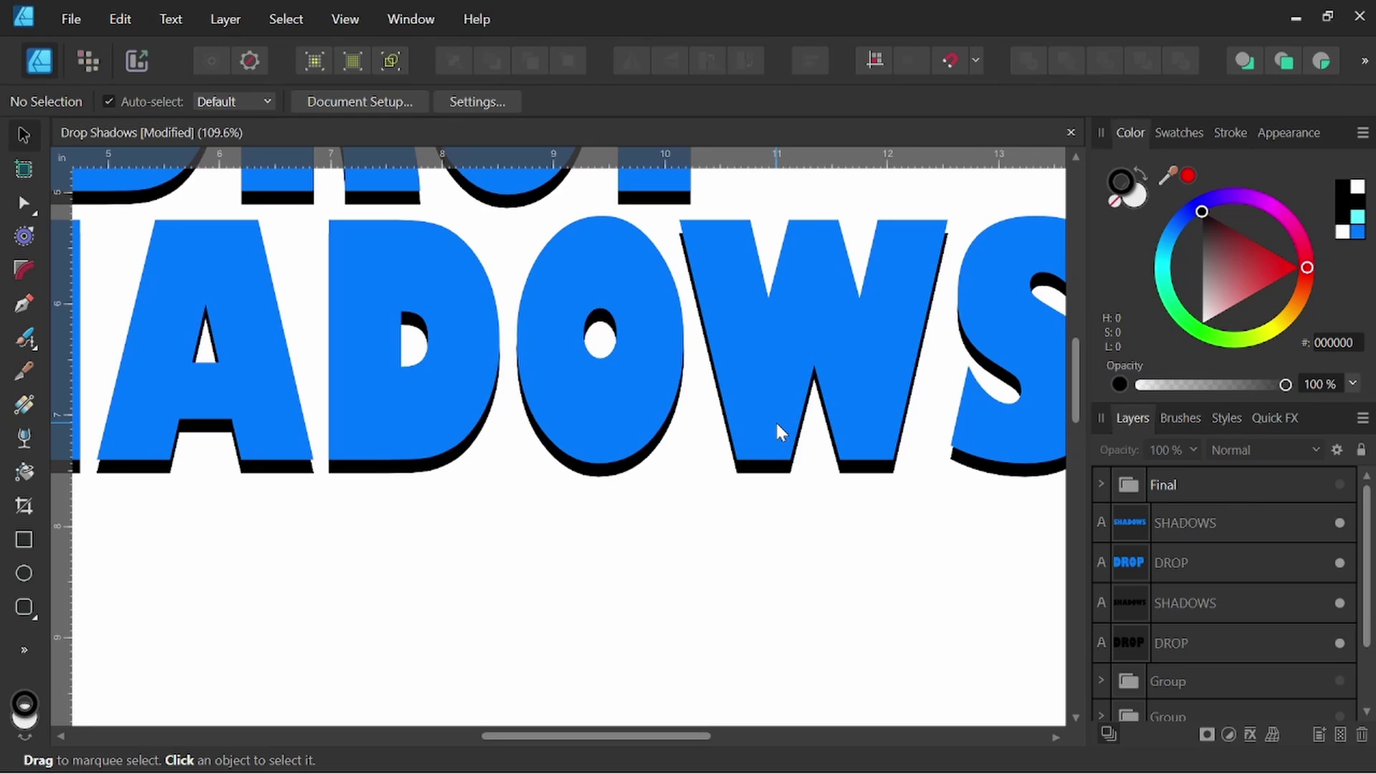
pyautogui.scroll(-3, 774, 411)
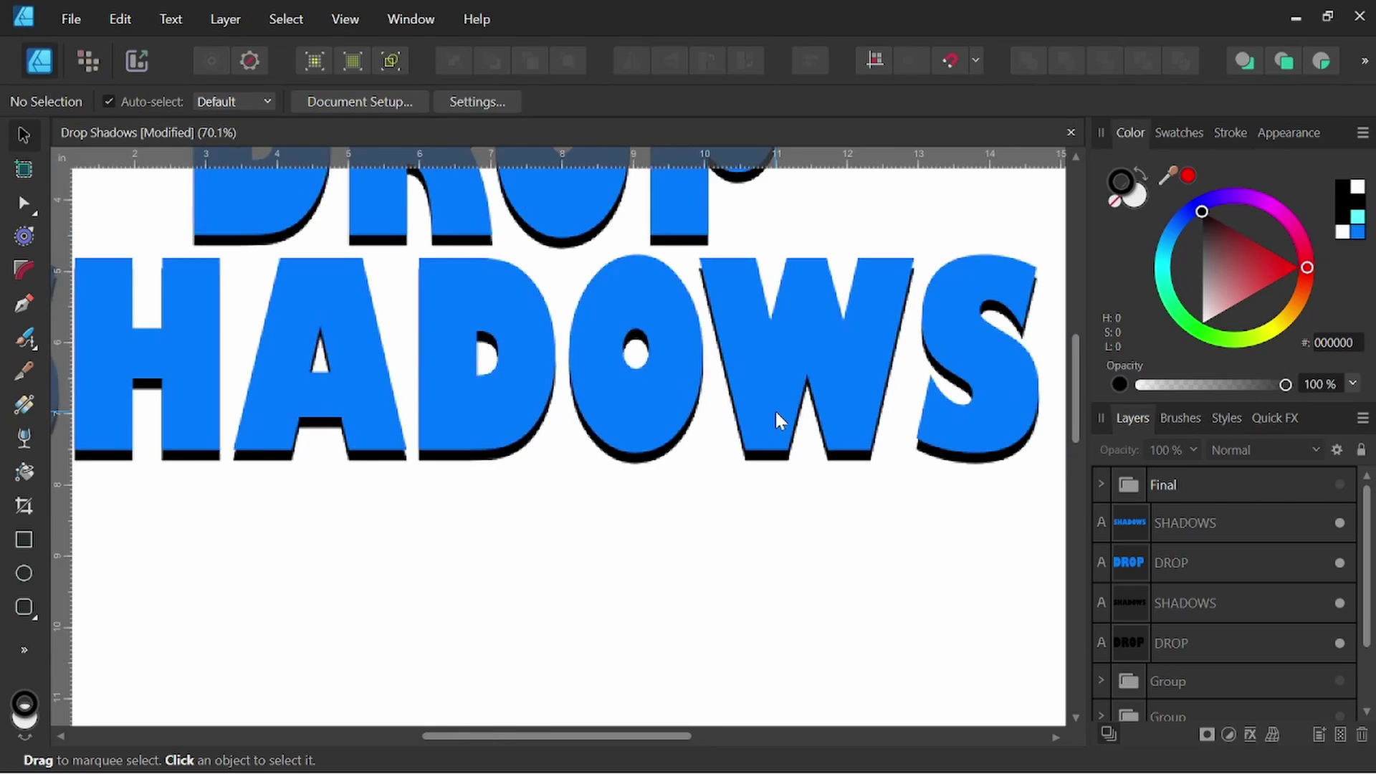
pyautogui.moveTo(759, 504); pyautogui.dragTo(738, 439)
# - Ctrl-drag a copy of the blue DROP and SHADOWS text below the first title, then select the new DROP copy
pyautogui.click(711, 235)
pyautogui.keyDown('shift'); pyautogui.click(745, 335); pyautogui.keyUp('shift')
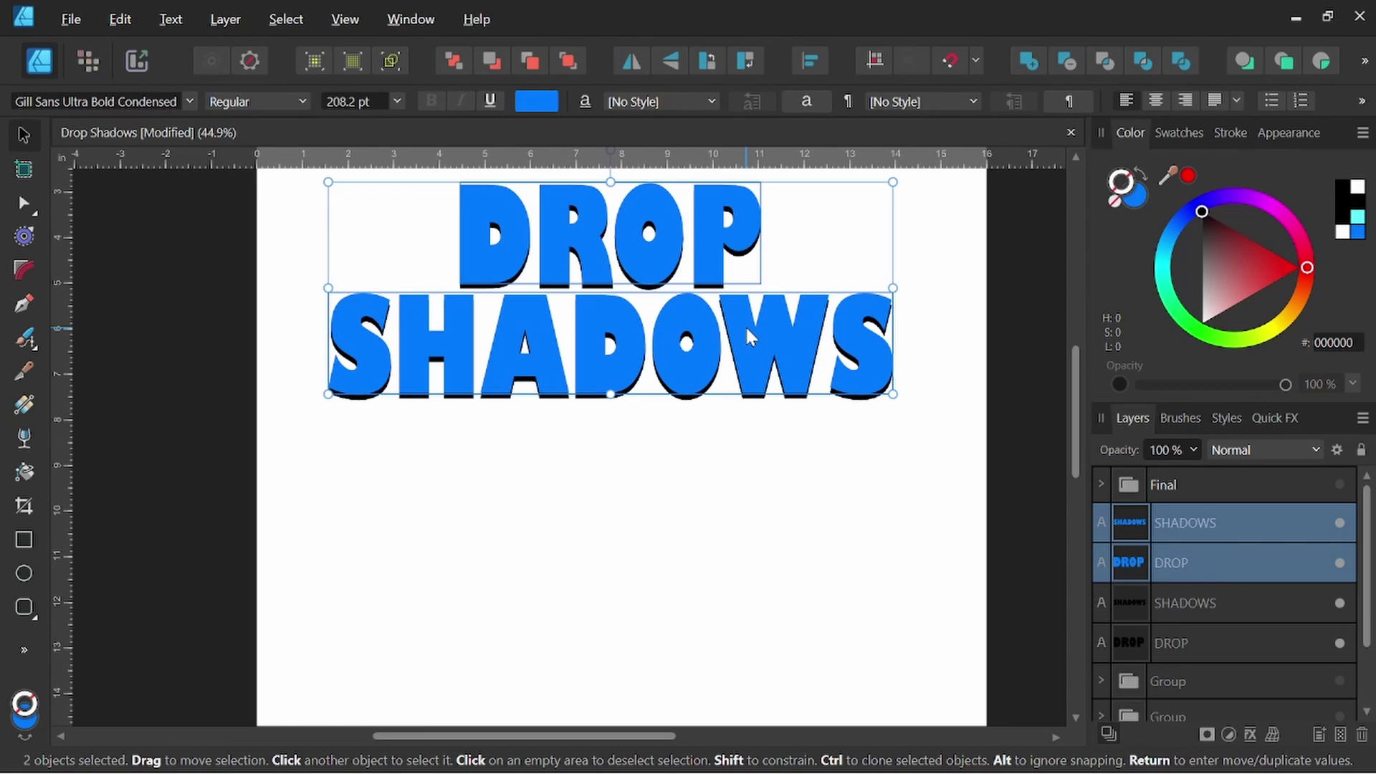
pyautogui.moveTo(745, 325); pyautogui.dragTo(790, 587)
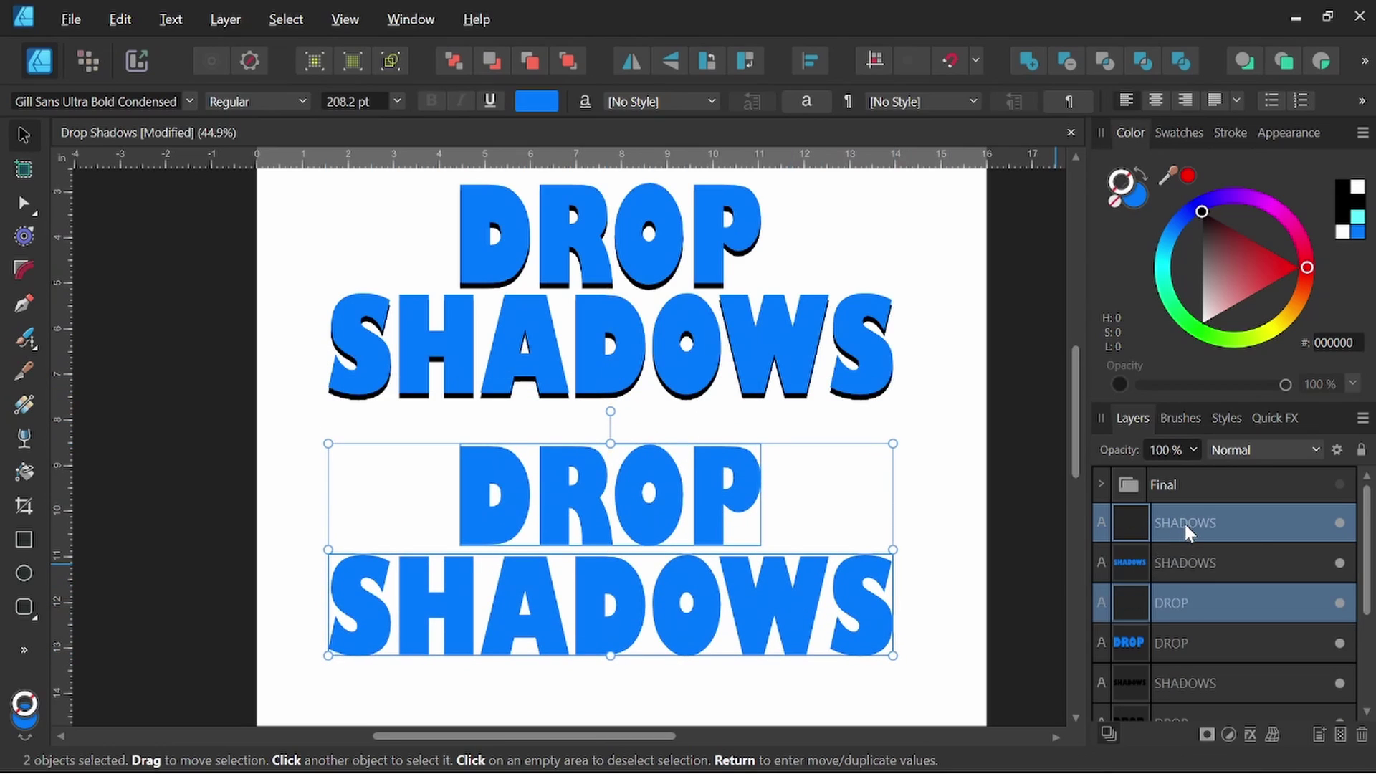
pyautogui.scroll(-4, 1188, 634)
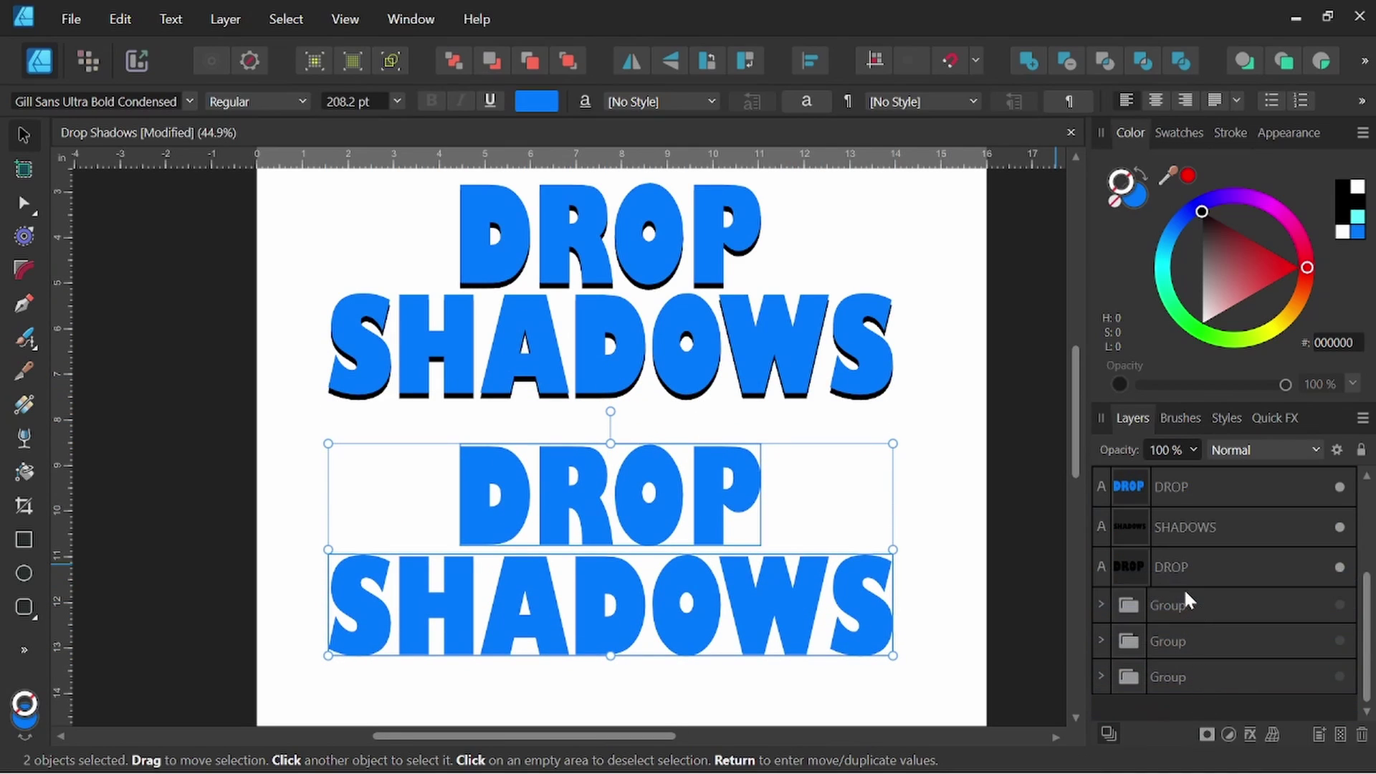
pyautogui.click(960, 523)
pyautogui.scroll(-2, 946, 525)
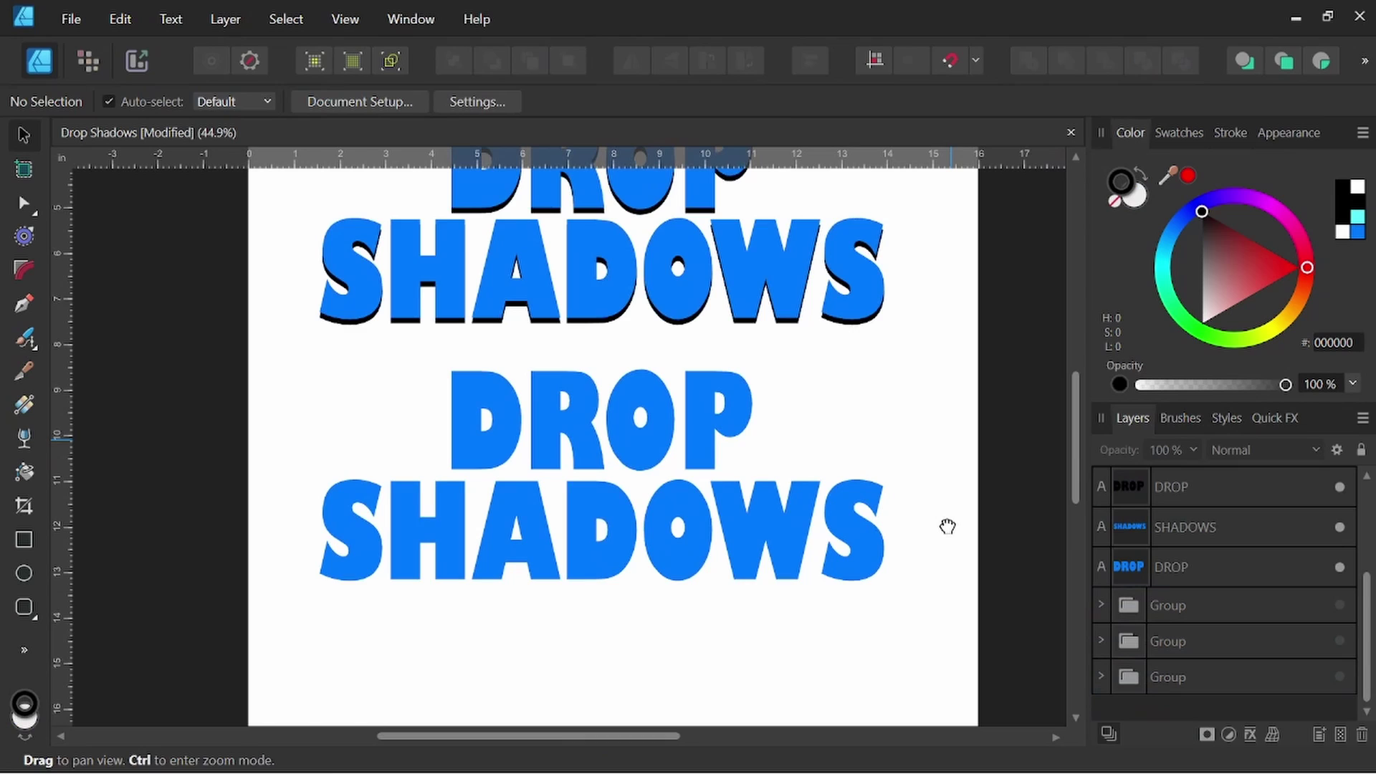
pyautogui.scroll(1, 670, 430)
pyautogui.scroll(1, 671, 441)
pyautogui.click(672, 441)
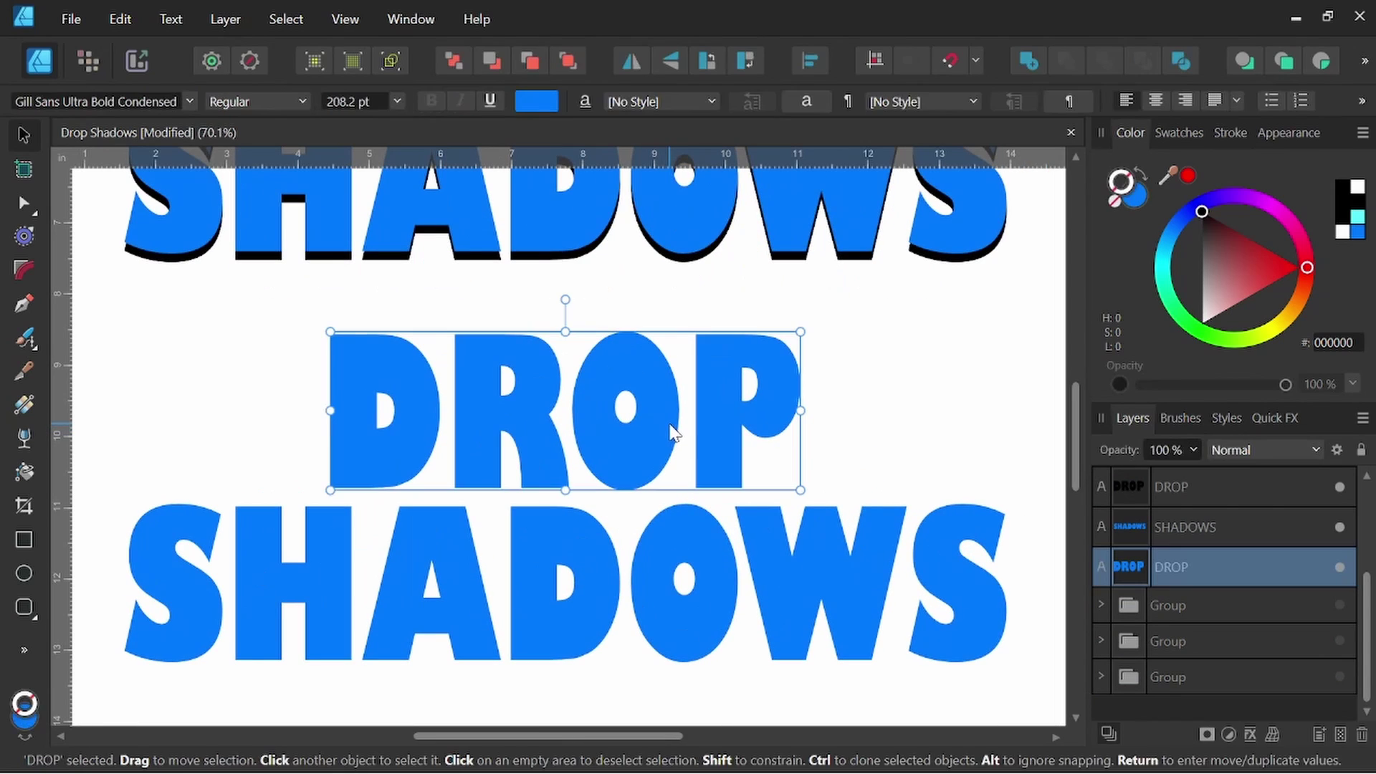
# - Add the new SHADOWS copy to the selection and enable Outer Shadow in Quick FX
pyautogui.keyDown('shift'); pyautogui.click(721, 561); pyautogui.keyUp('shift')
pyautogui.moveTo(1015, 595); pyautogui.dragTo(1032, 560)
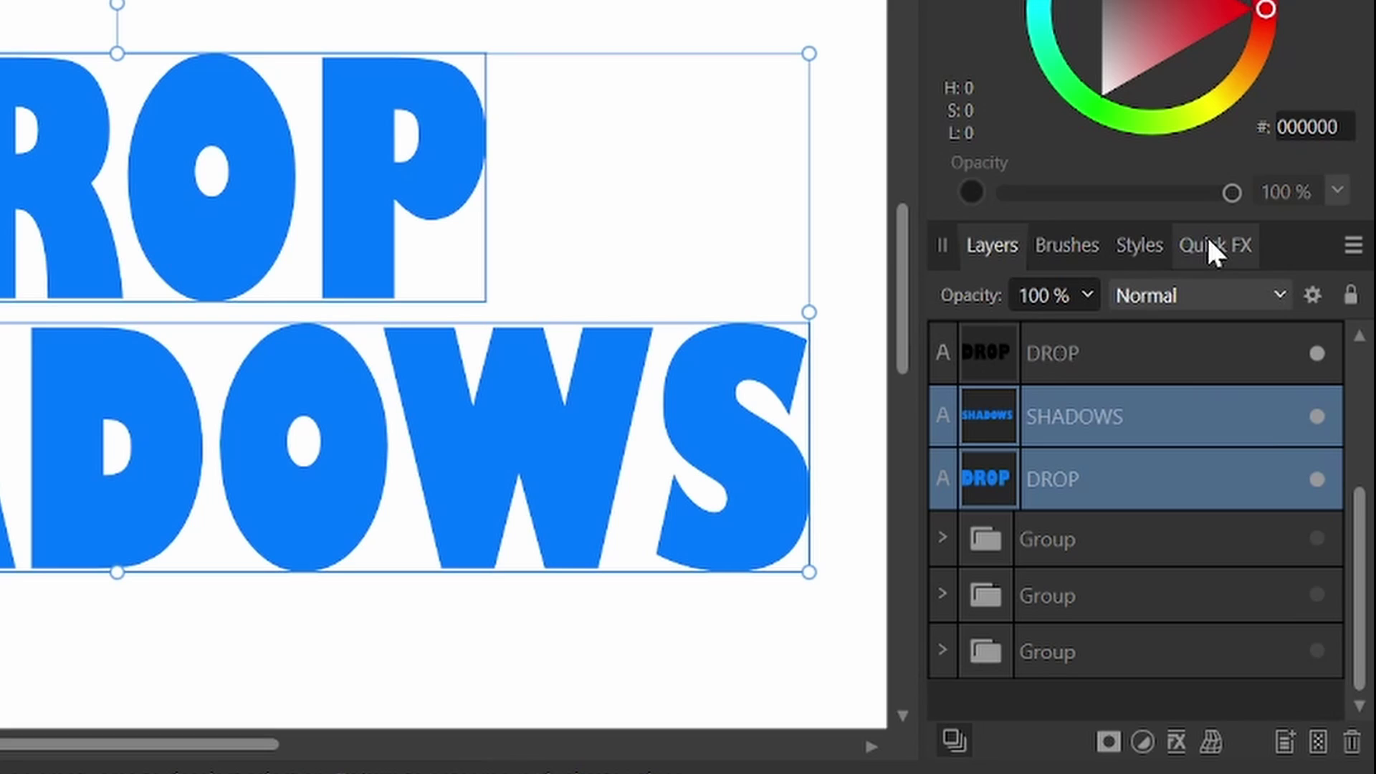
pyautogui.click(1206, 247)
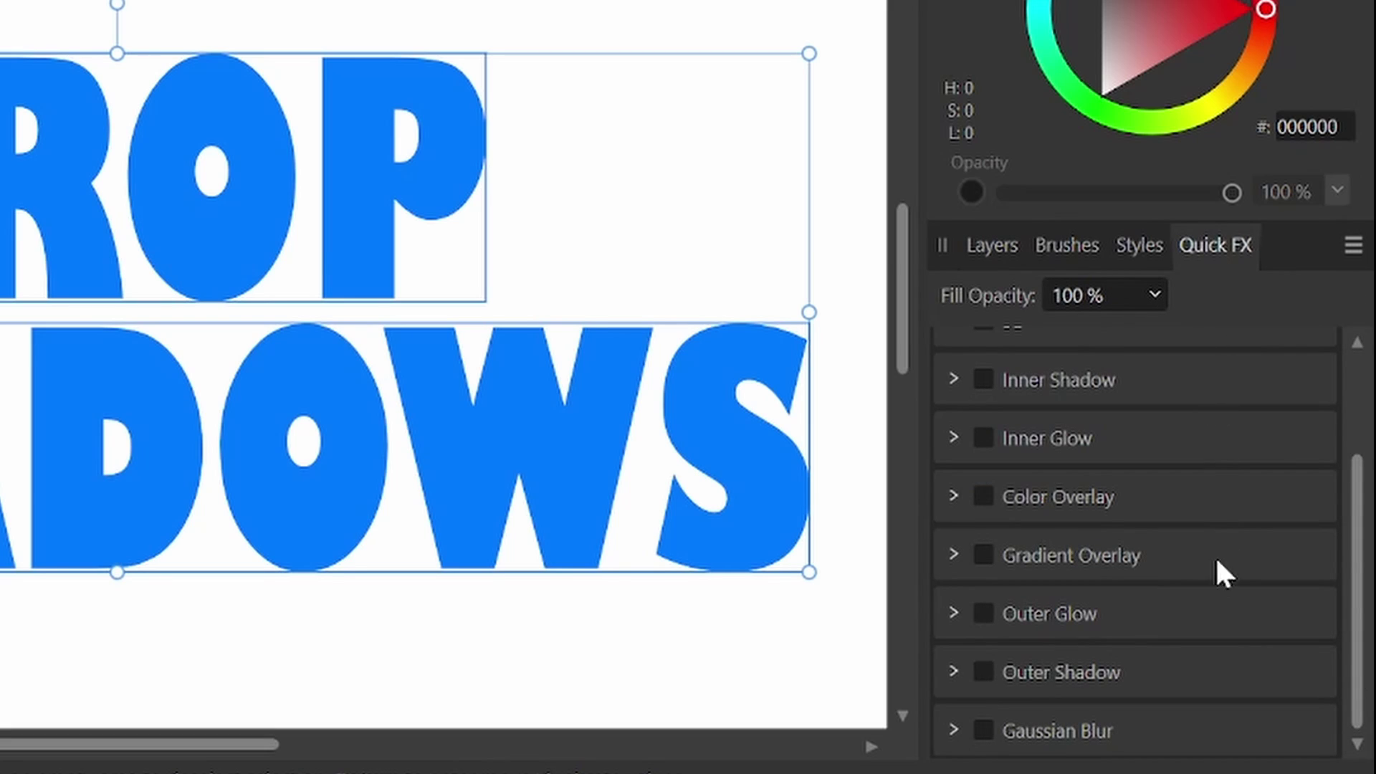
pyautogui.click(1128, 679)
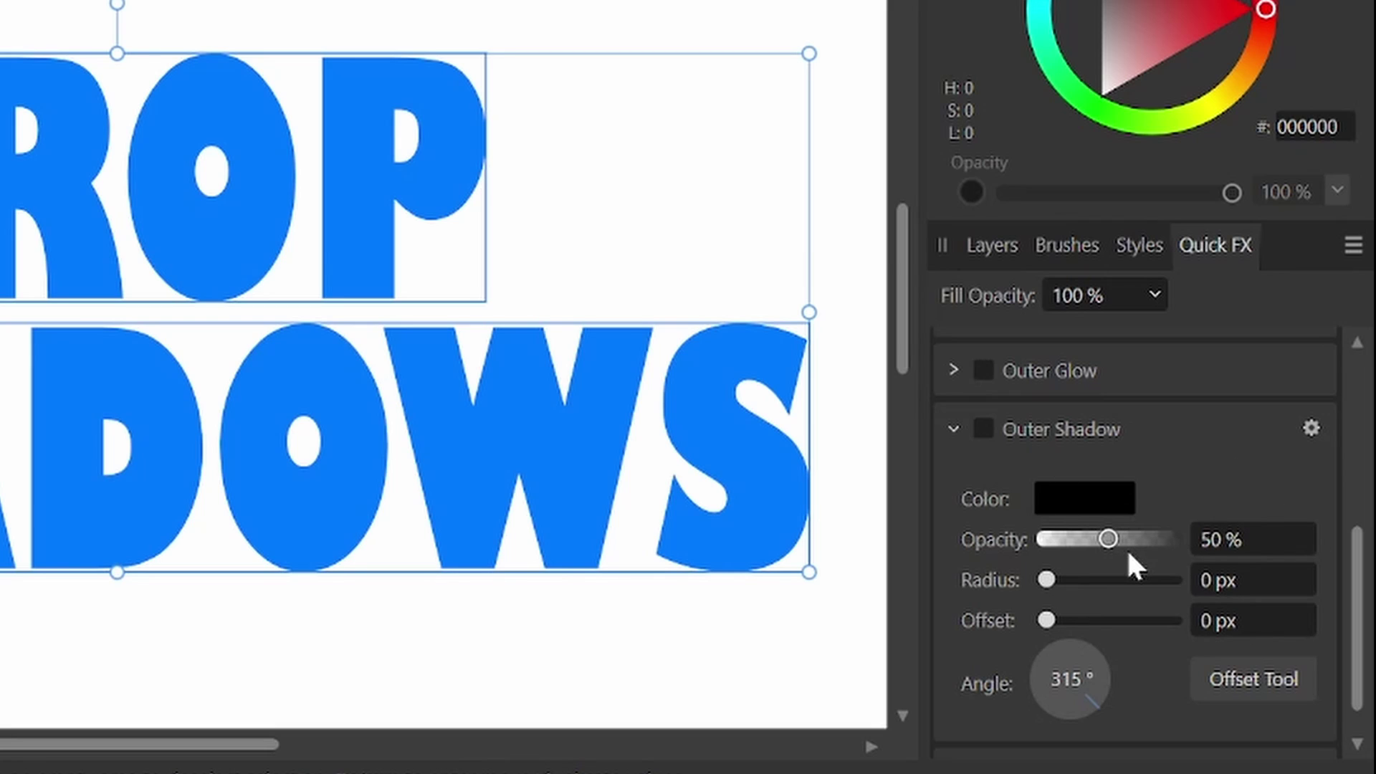
pyautogui.click(980, 428)
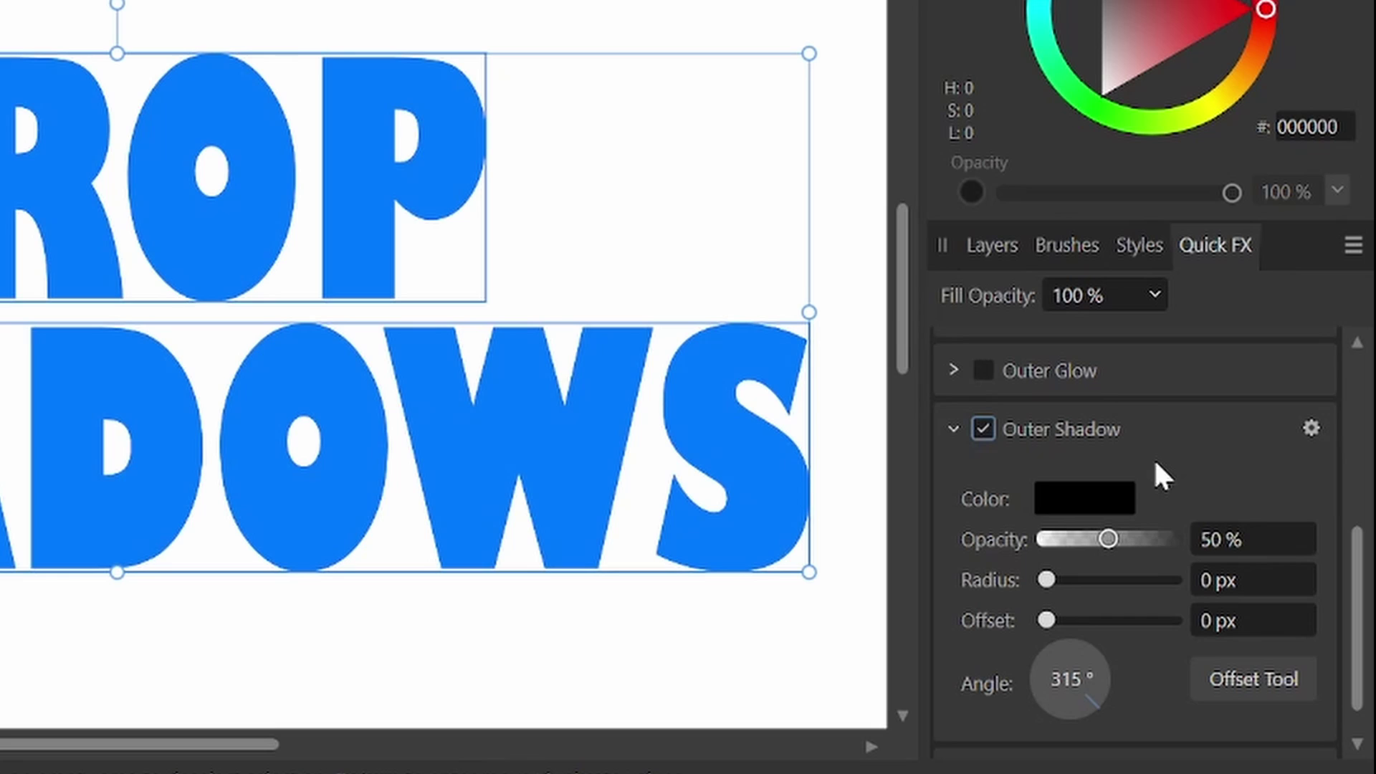
# - Set the outer shadow to 79% opacity, 25.6 px radius, 31.7 px offset and 270° angle
pyautogui.moveTo(1112, 537); pyautogui.dragTo(1203, 621)
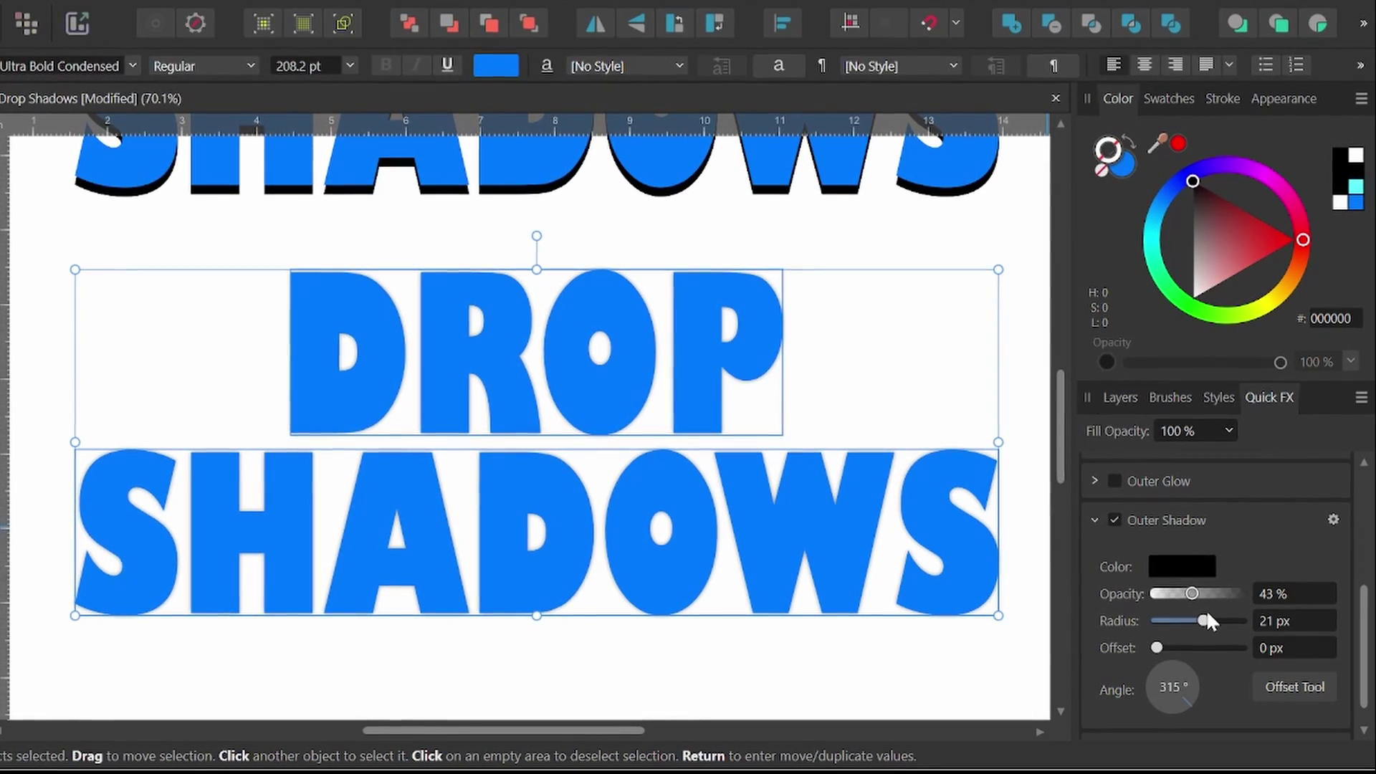
pyautogui.moveTo(1203, 621); pyautogui.dragTo(1206, 649)
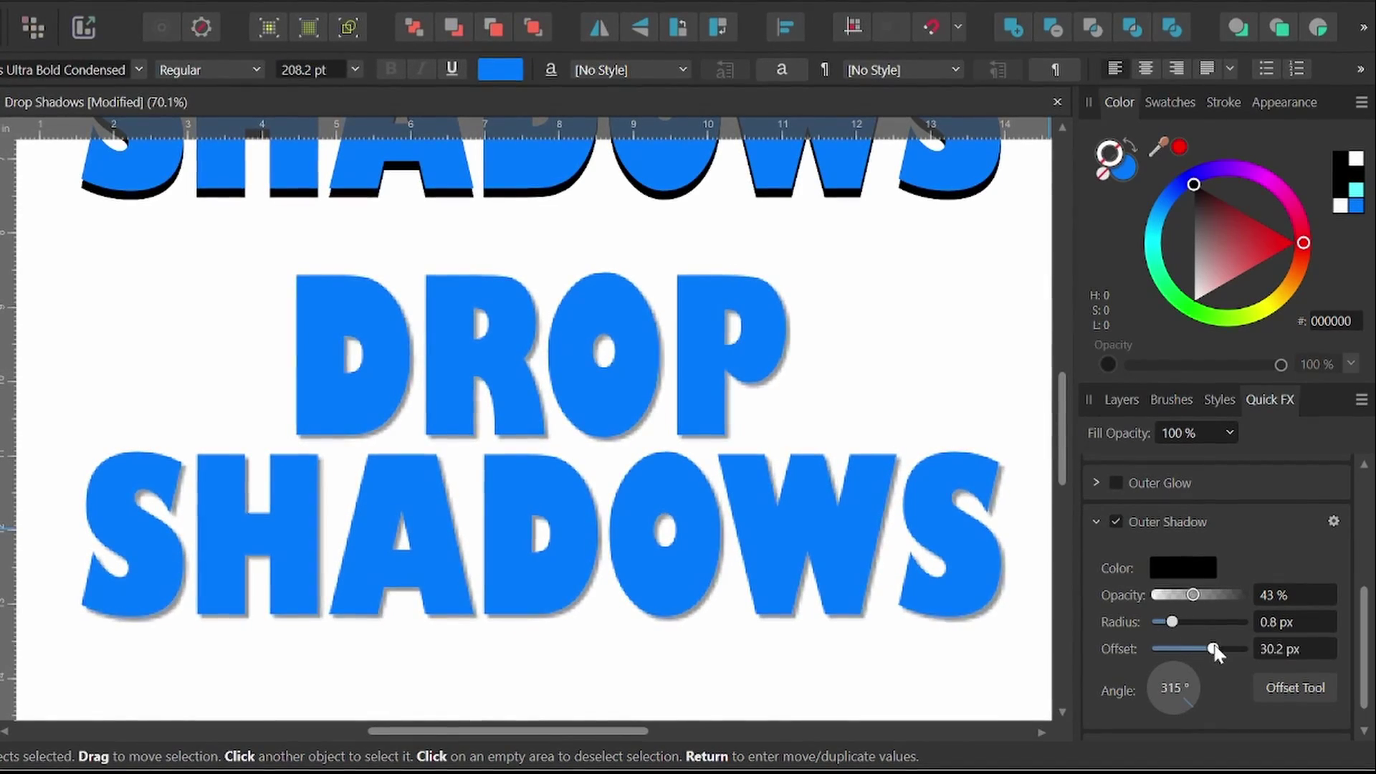
pyautogui.moveTo(1214, 650); pyautogui.dragTo(1219, 594)
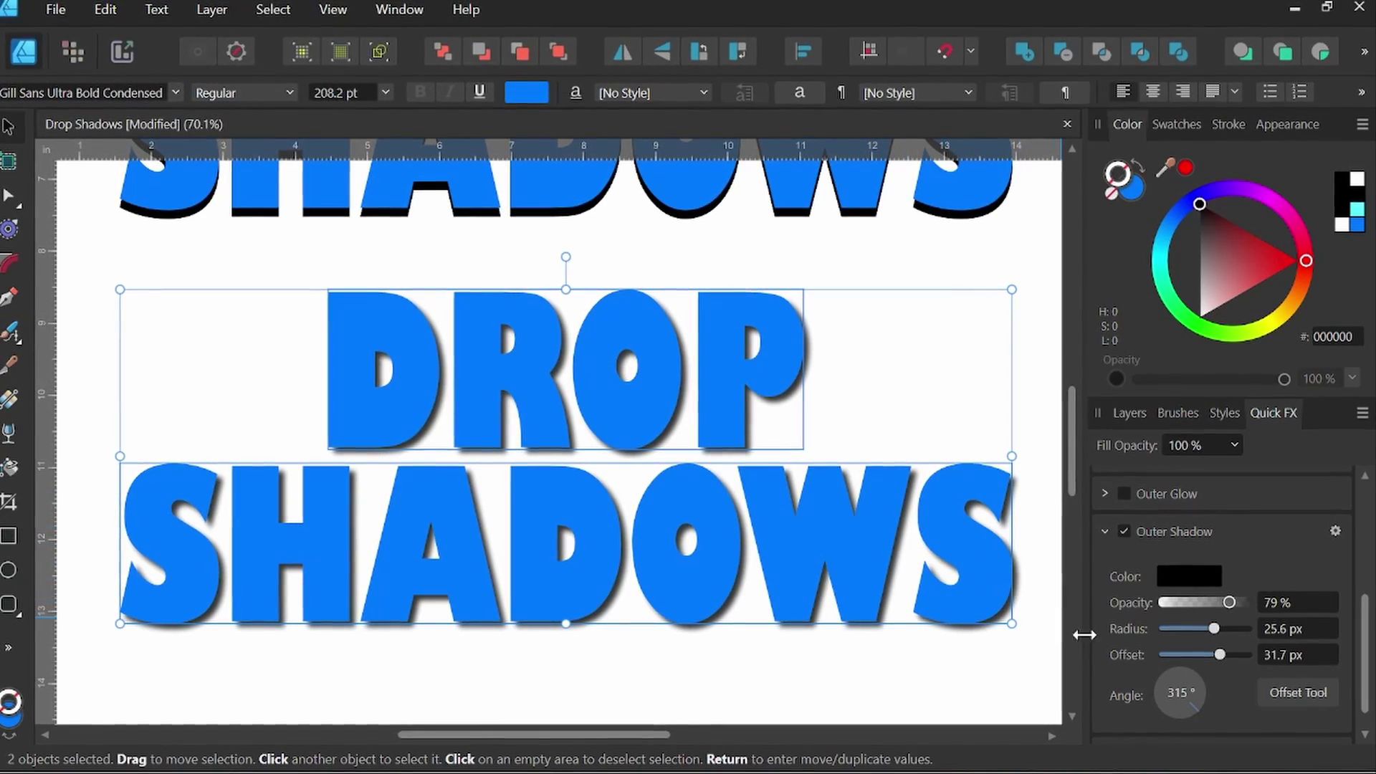
pyautogui.moveTo(1175, 707); pyautogui.dragTo(1161, 751)
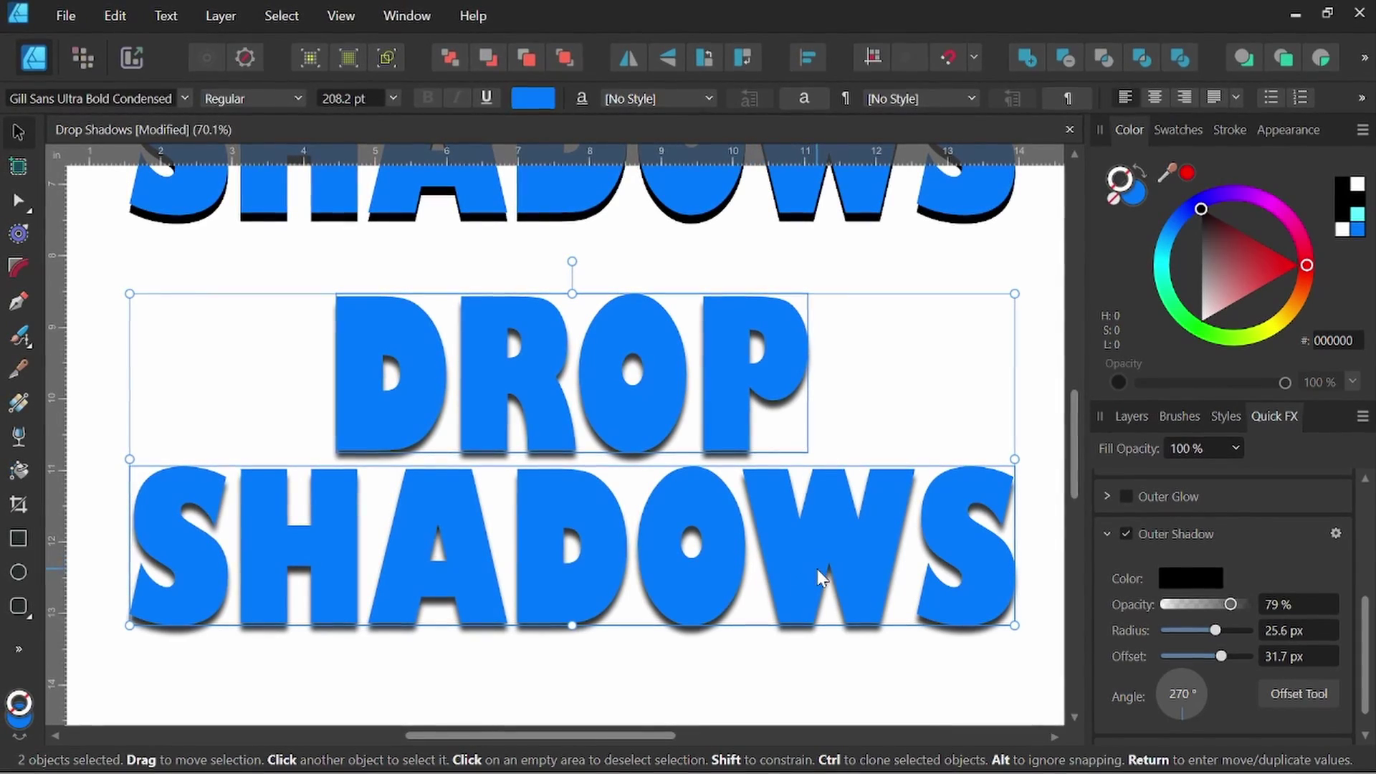
# - Zoom out, then select the lower title's DROP and SHADOWS layers in the Layers panel
pyautogui.scroll(1, 770, 429)
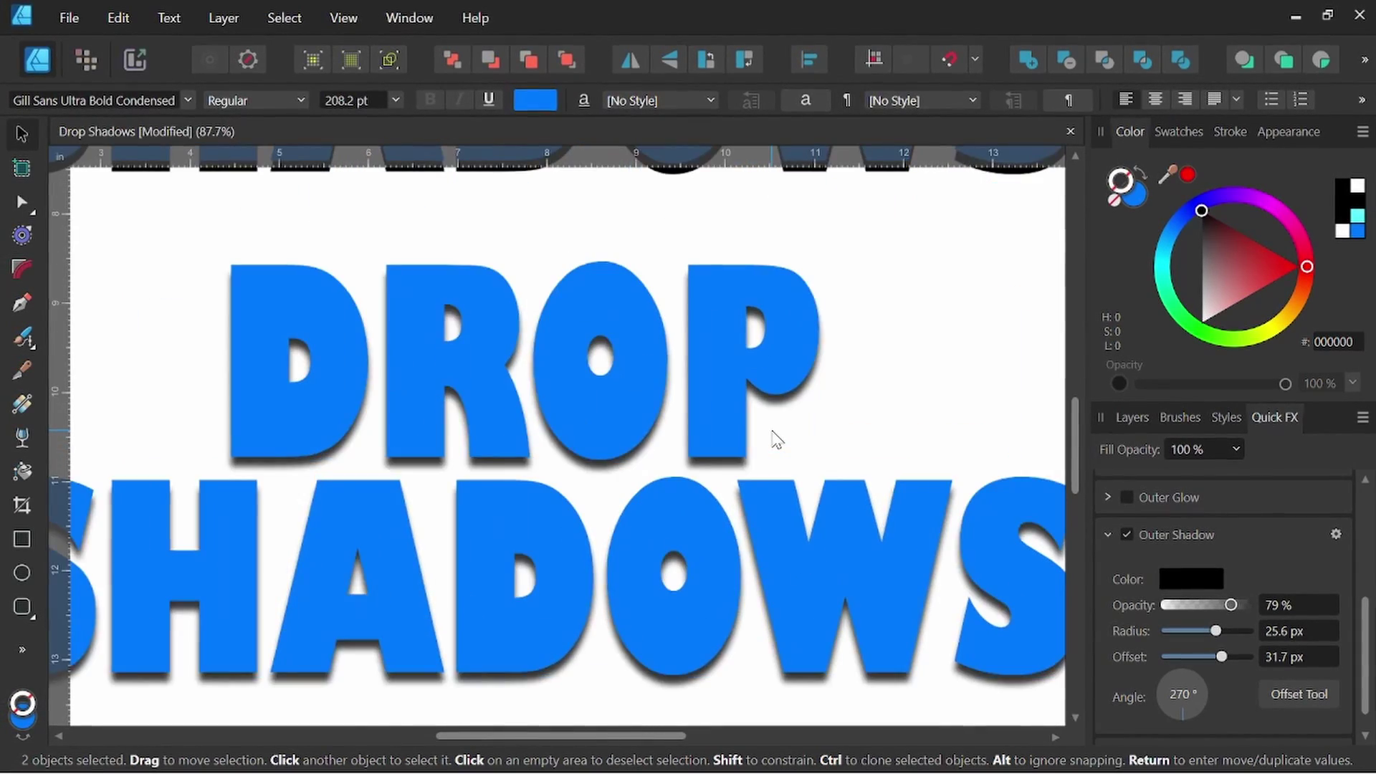
pyautogui.scroll(1, 772, 433)
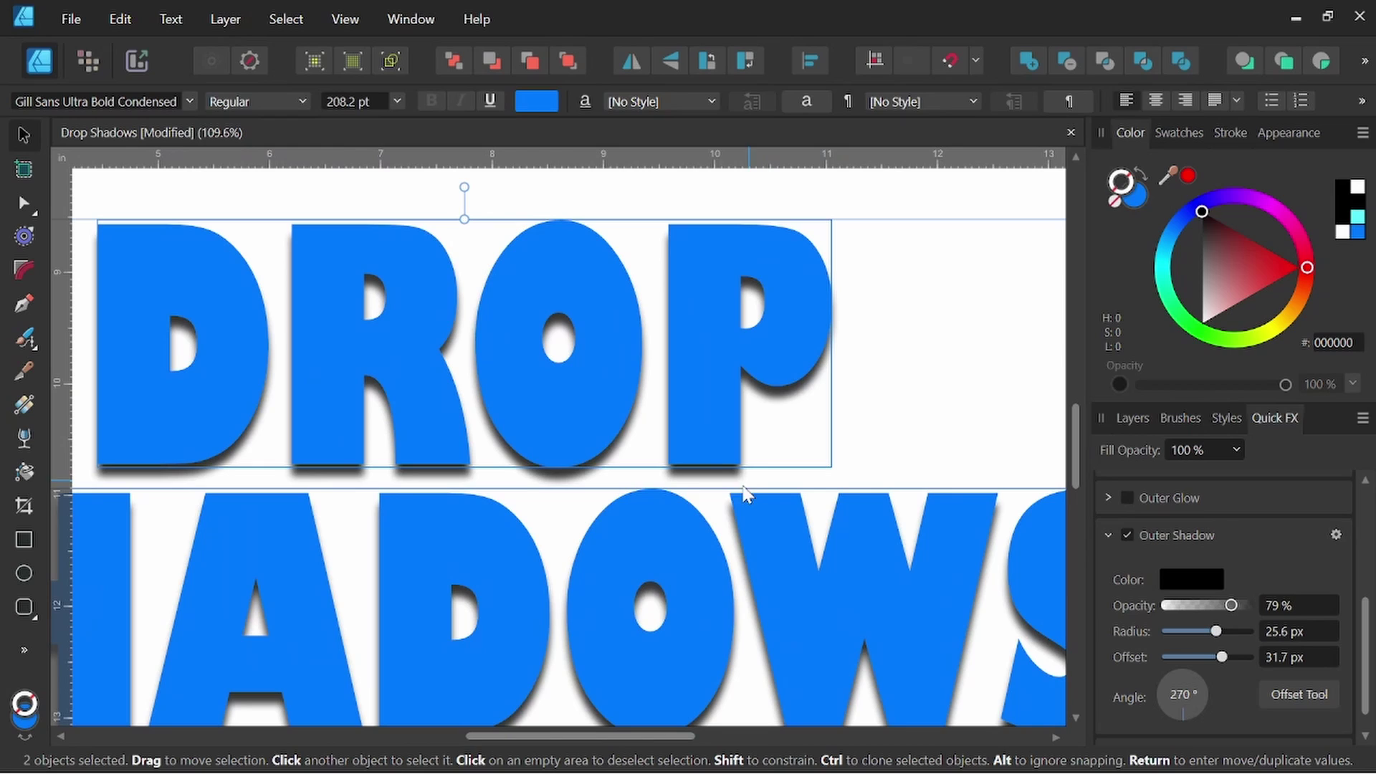
pyautogui.click(956, 422)
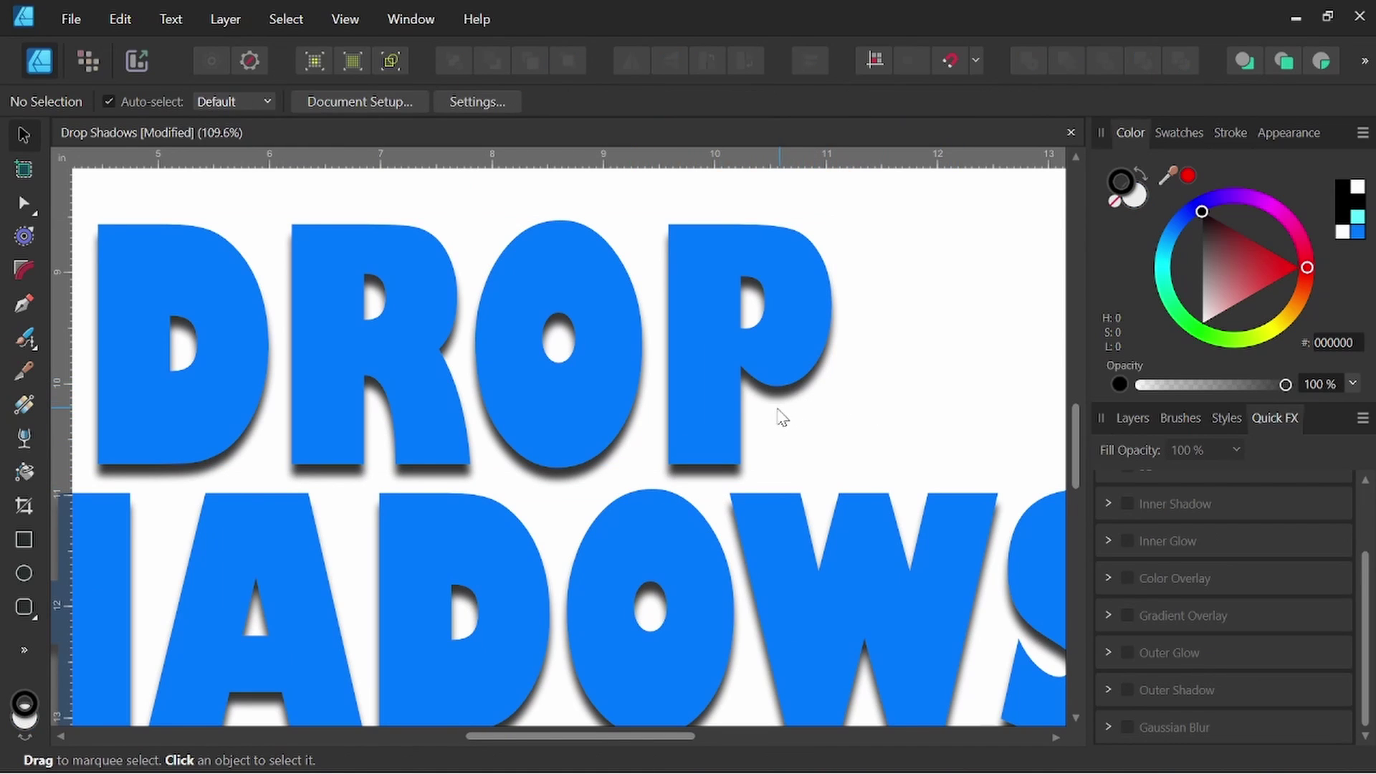
pyautogui.scroll(-2, 817, 458)
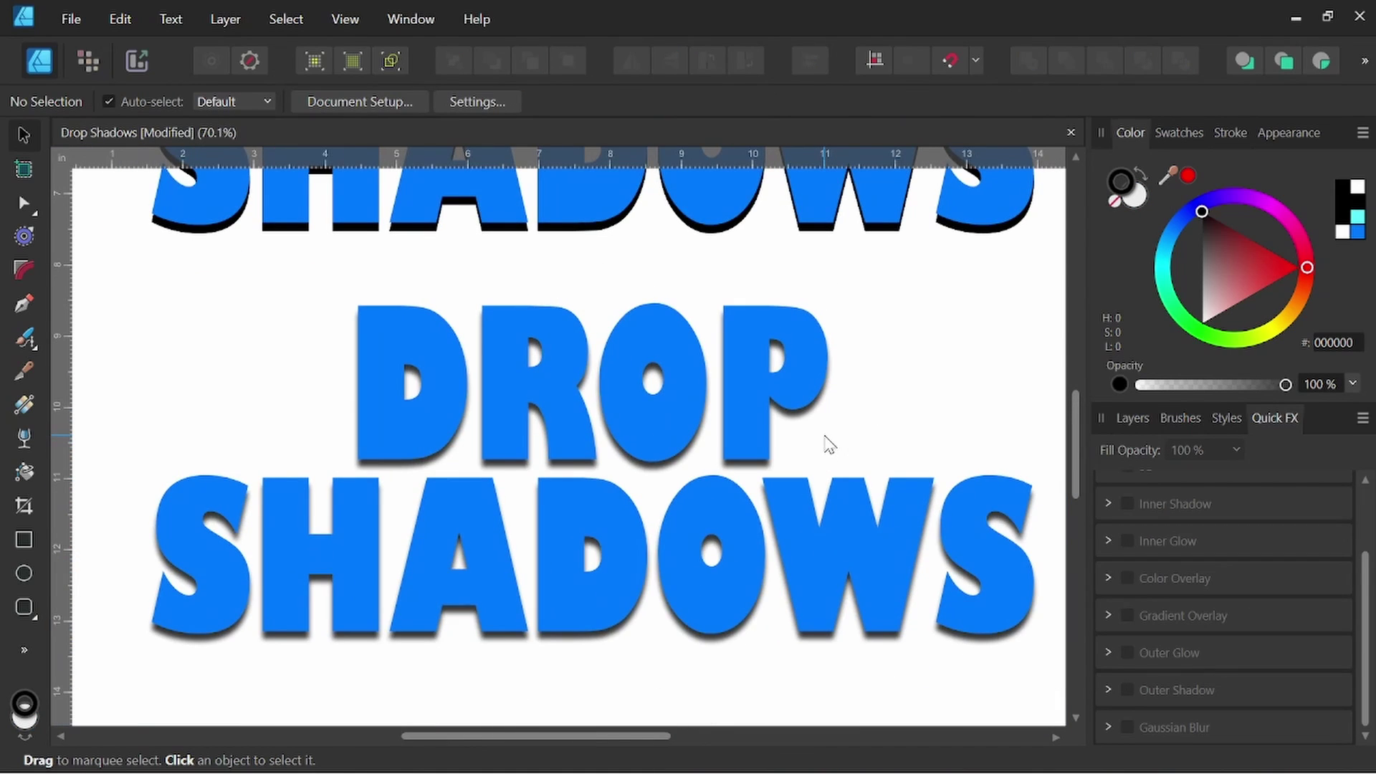
pyautogui.click(1132, 418)
pyautogui.click(1216, 576)
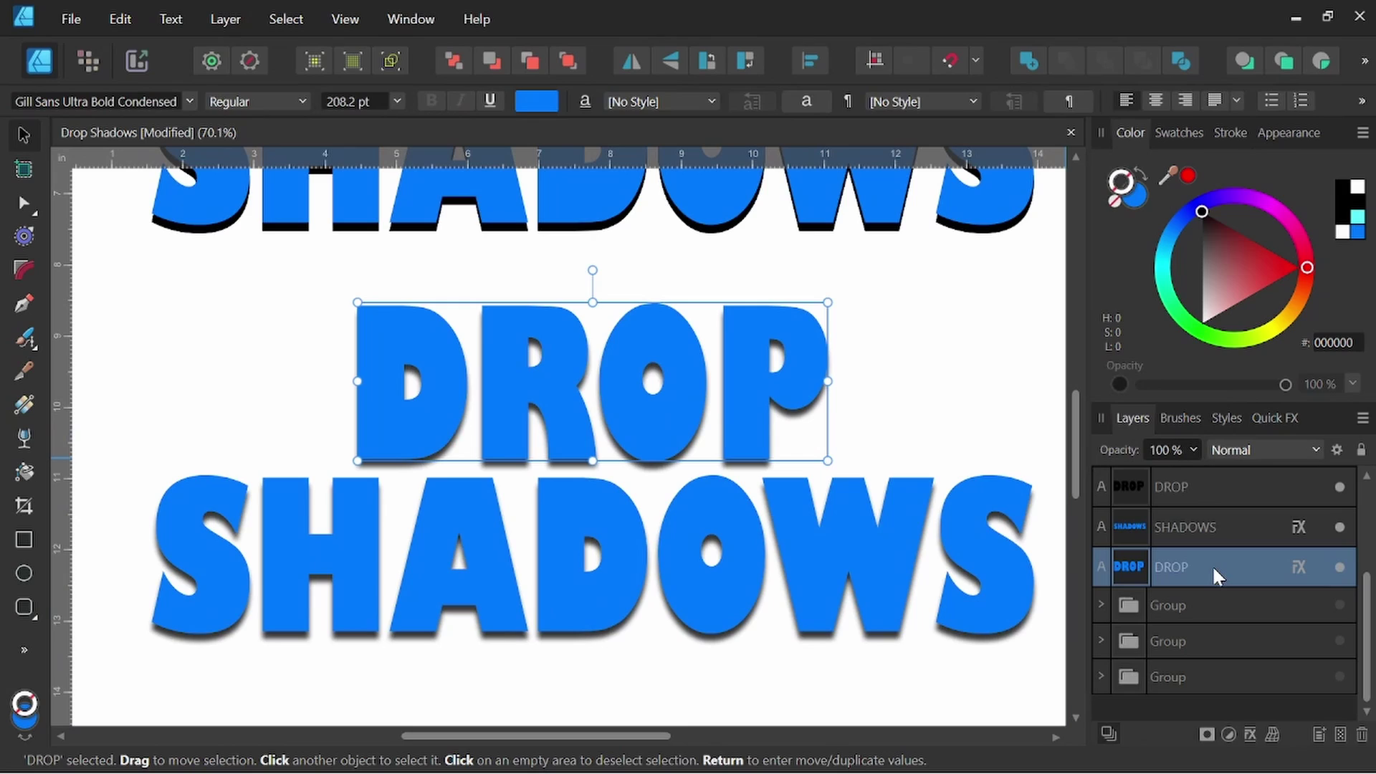
pyautogui.keyDown('shift'); pyautogui.click(1212, 535); pyautogui.keyUp('shift')
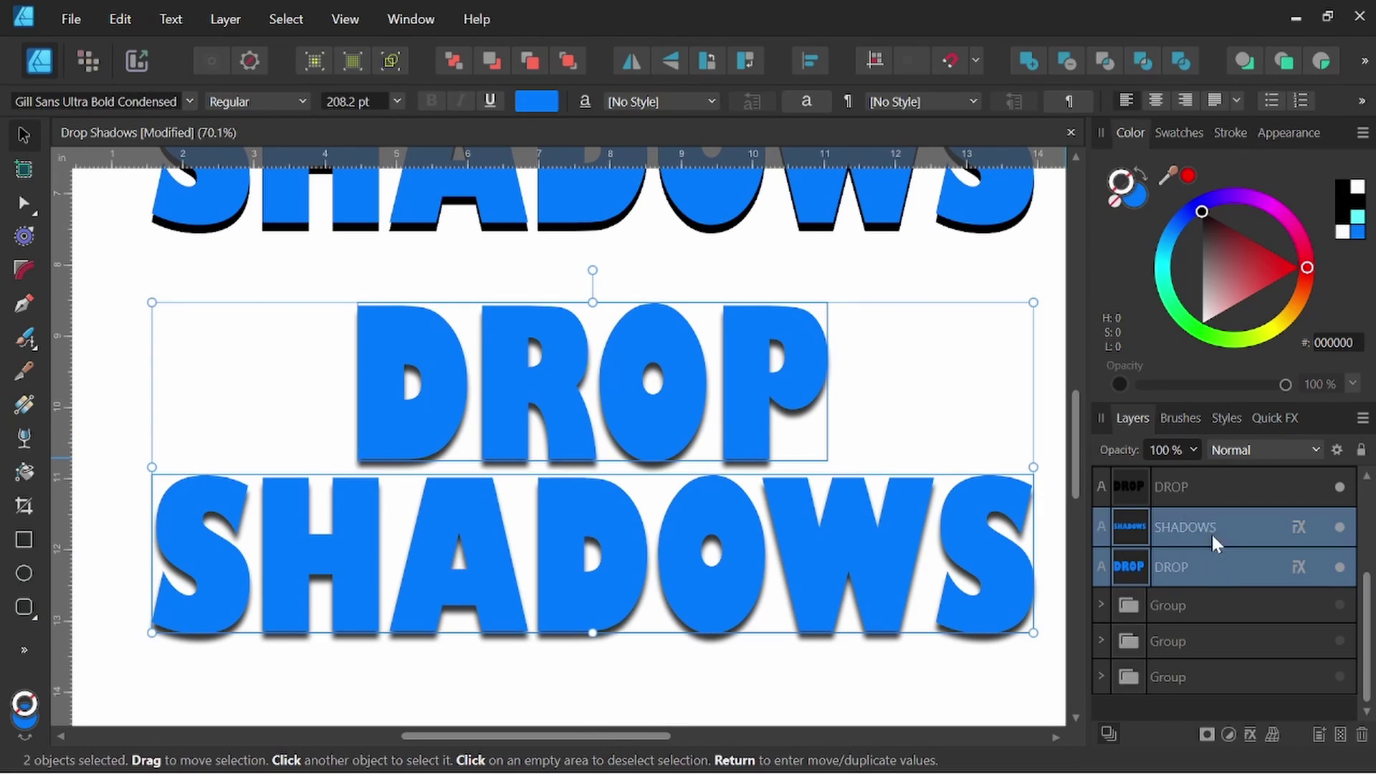
pyautogui.click(1271, 420)
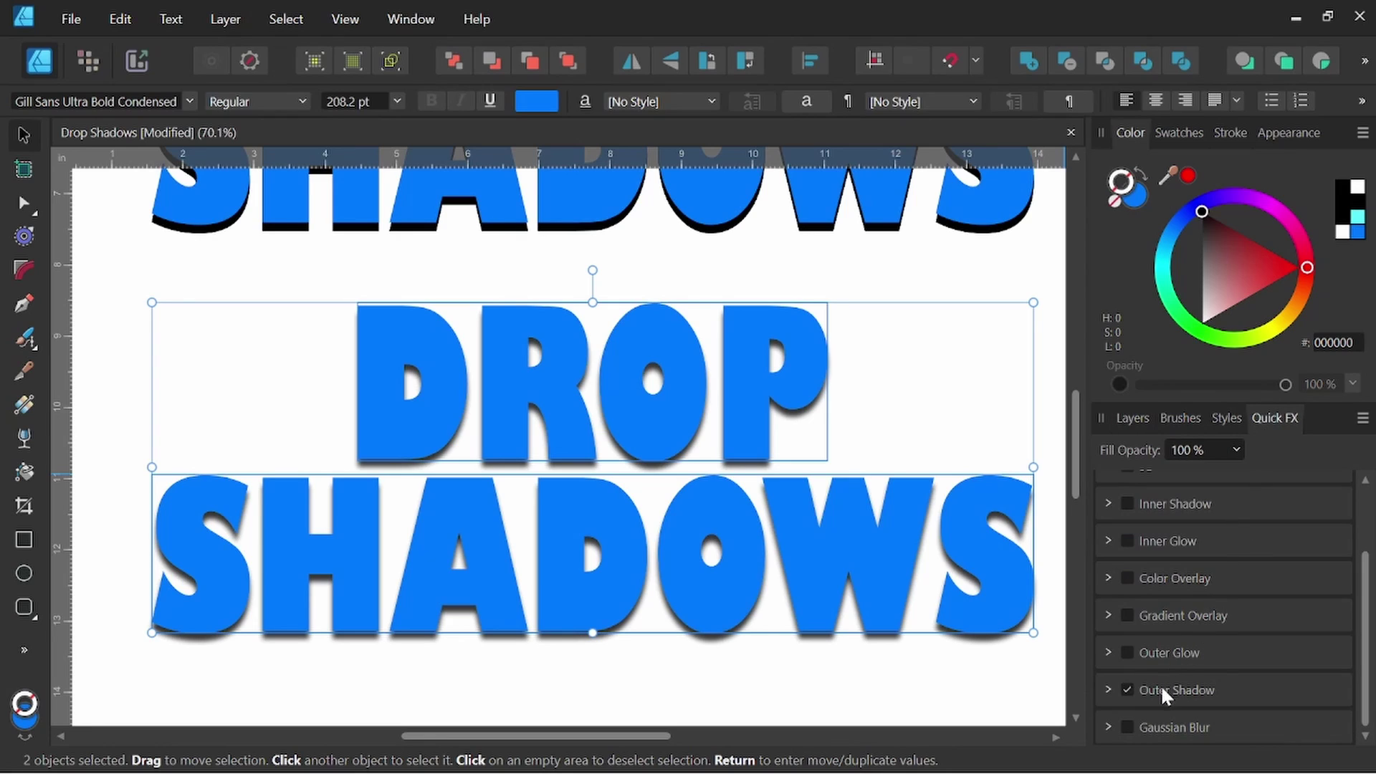
# - Enable Outer Shadow for both words and open its full Layer Effects settings
pyautogui.click(1127, 690)
pyautogui.click(1108, 691)
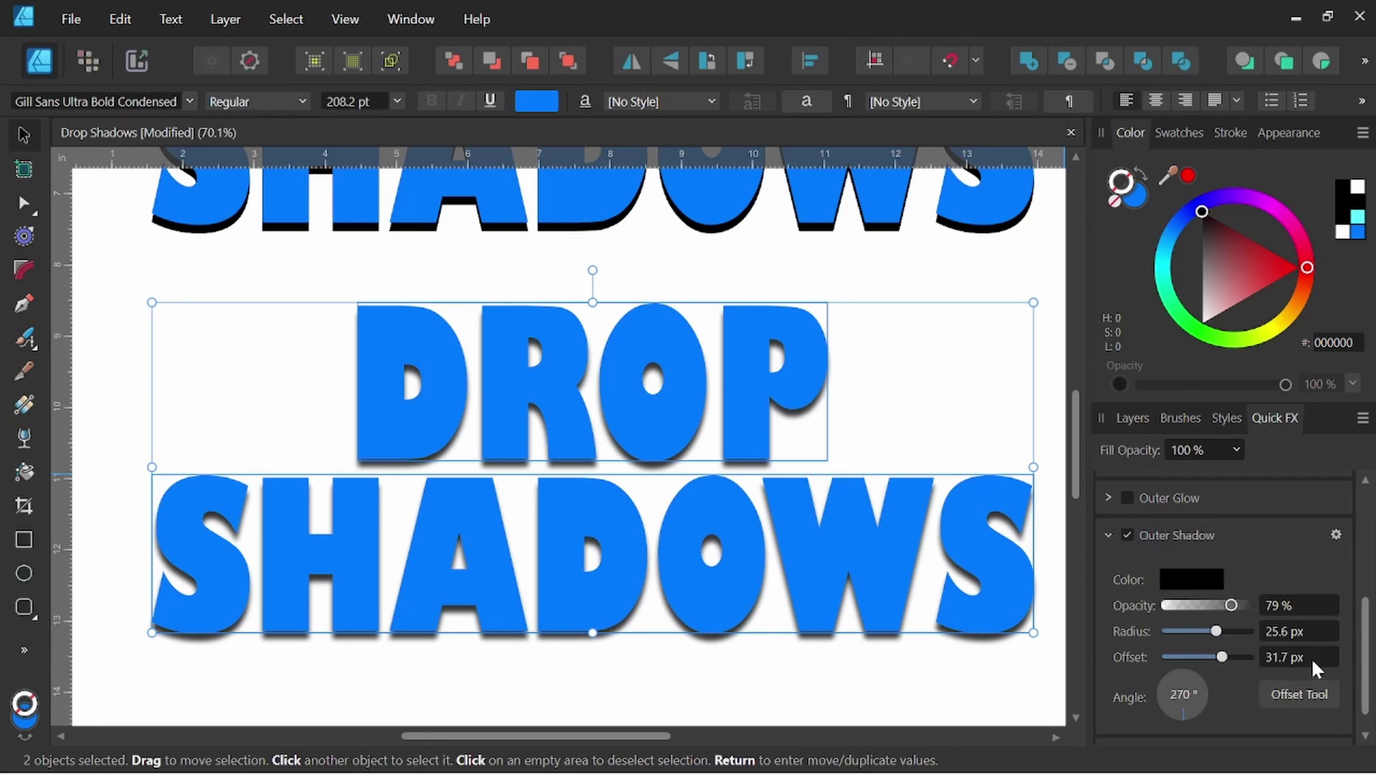
pyautogui.click(1335, 535)
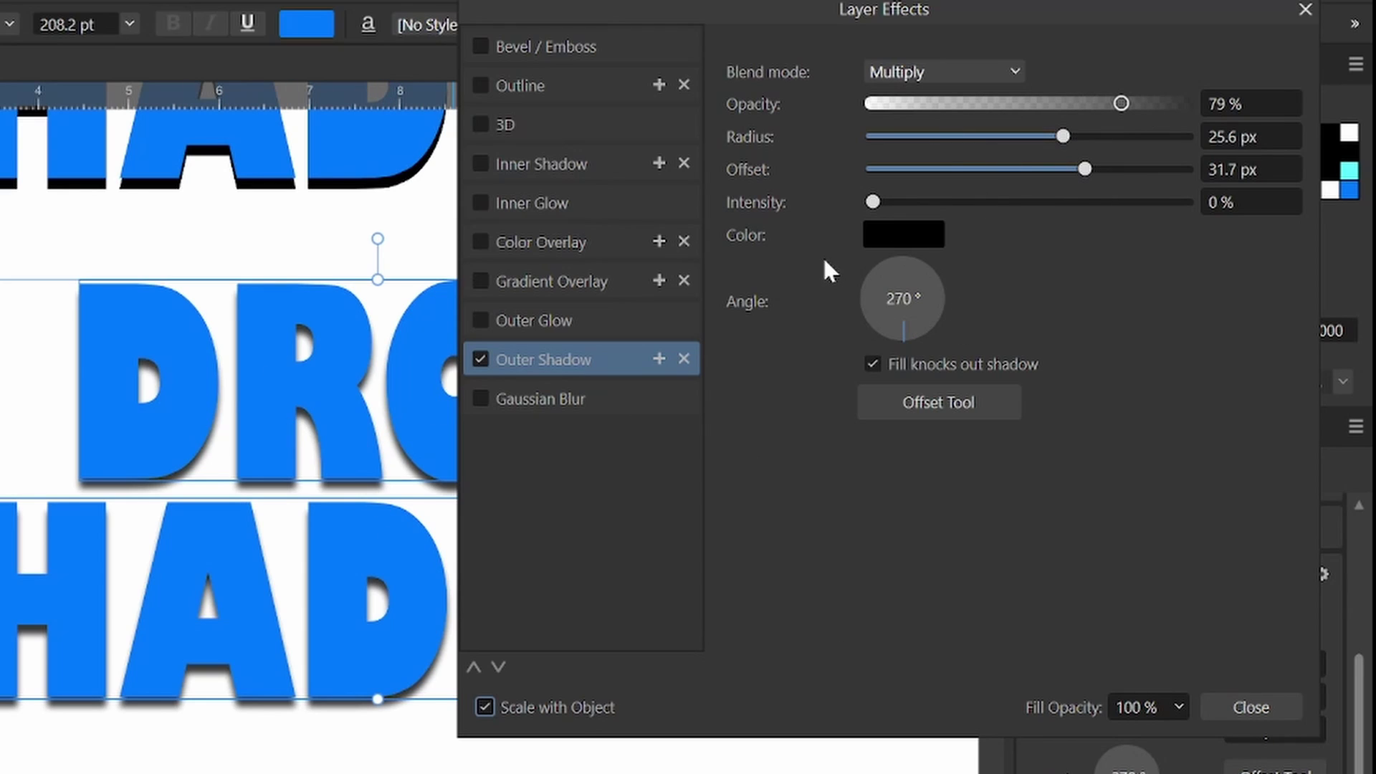
pyautogui.click(1012, 74)
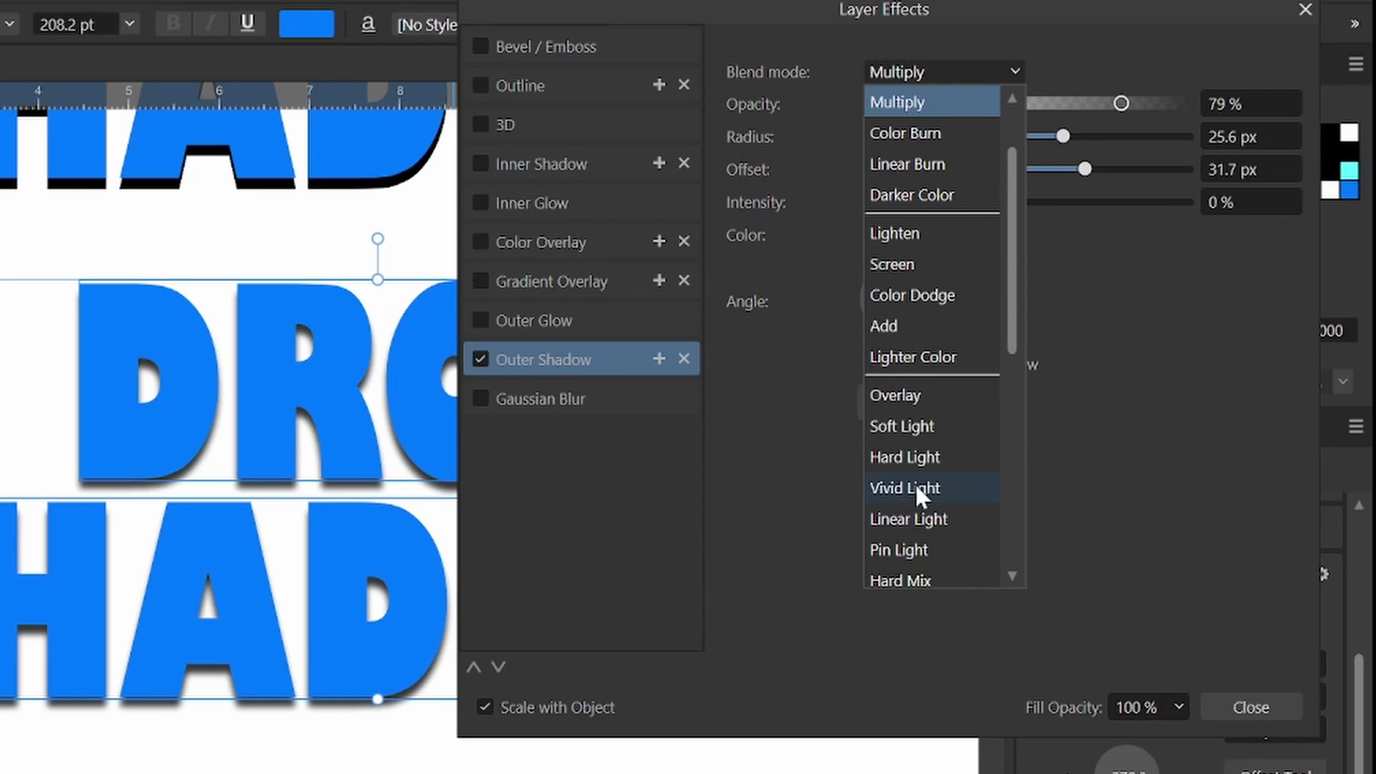
pyautogui.click(890, 109)
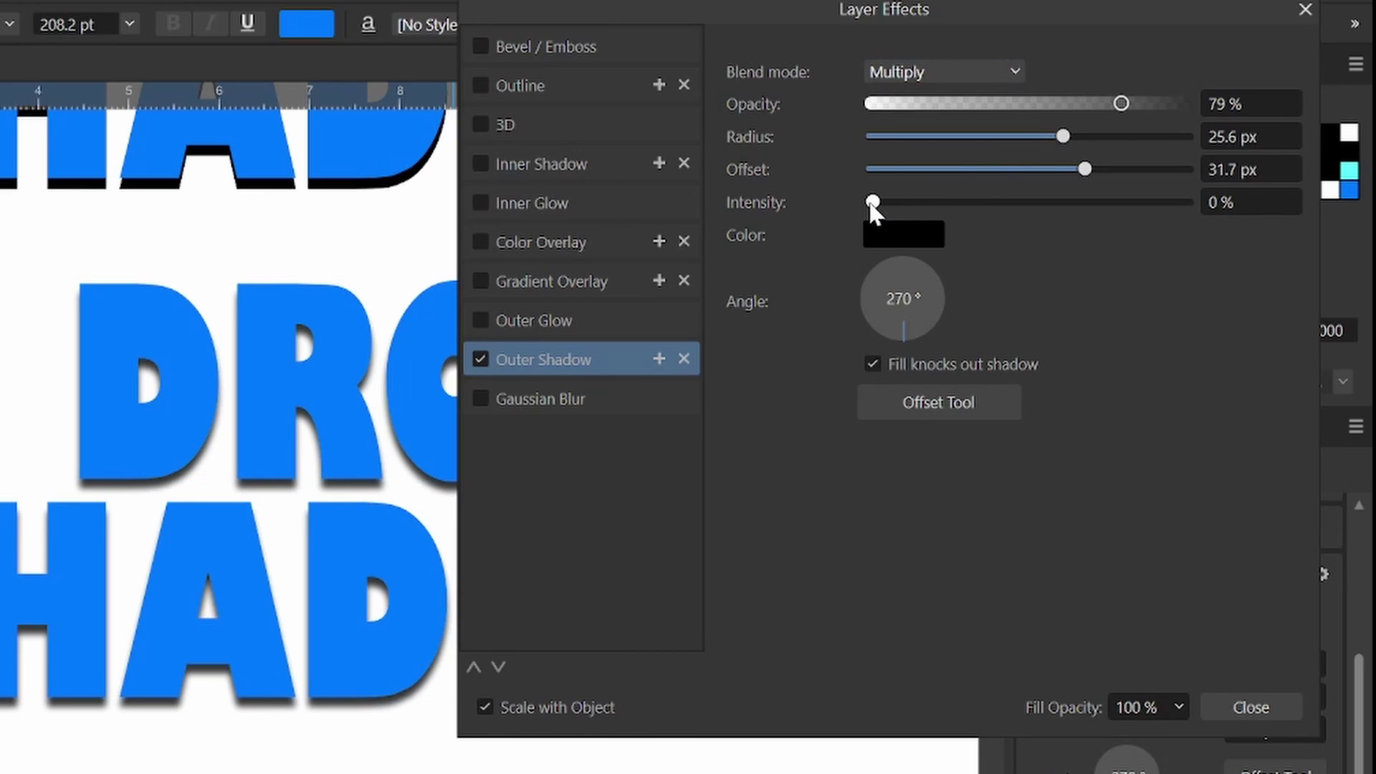
pyautogui.moveTo(872, 208); pyautogui.dragTo(1034, 208)
pyautogui.scroll(6, 228, 396)
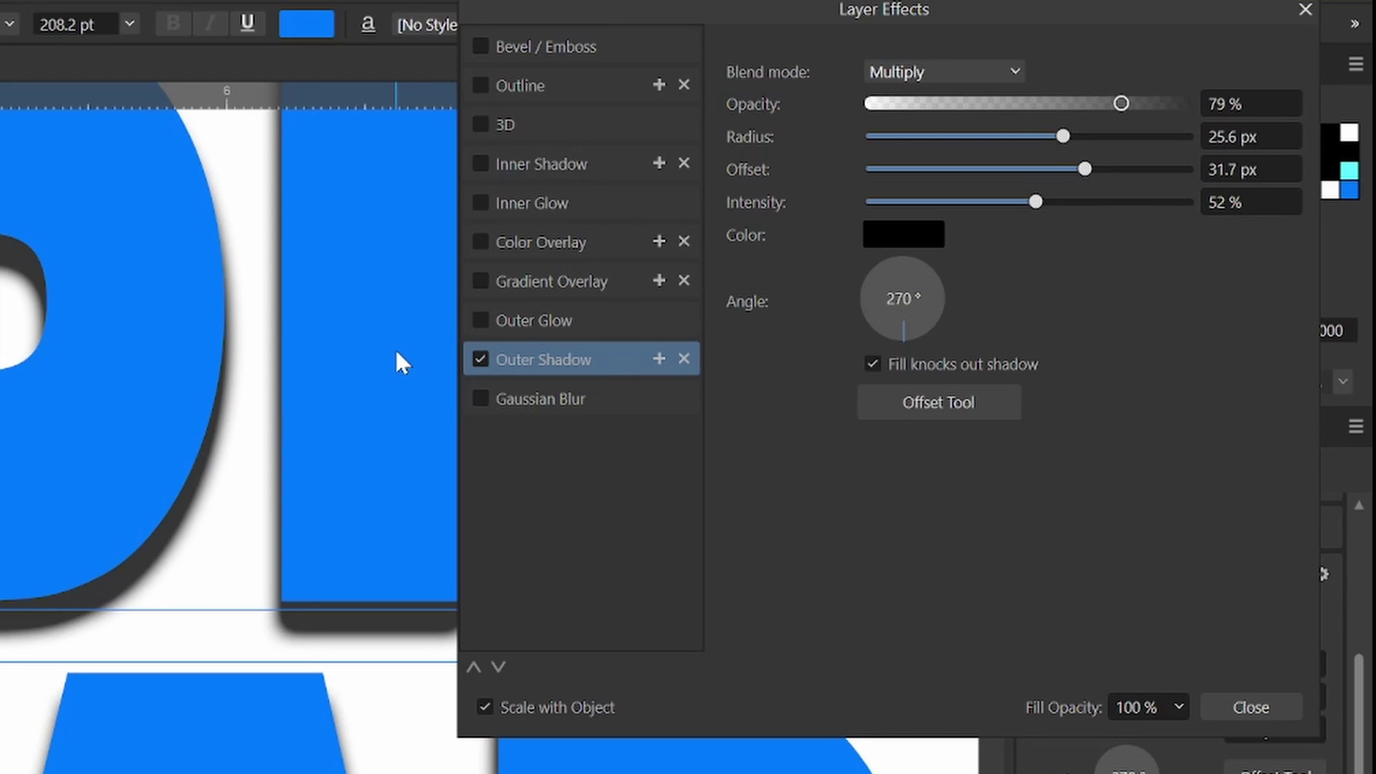
pyautogui.scroll(-3, 394, 351)
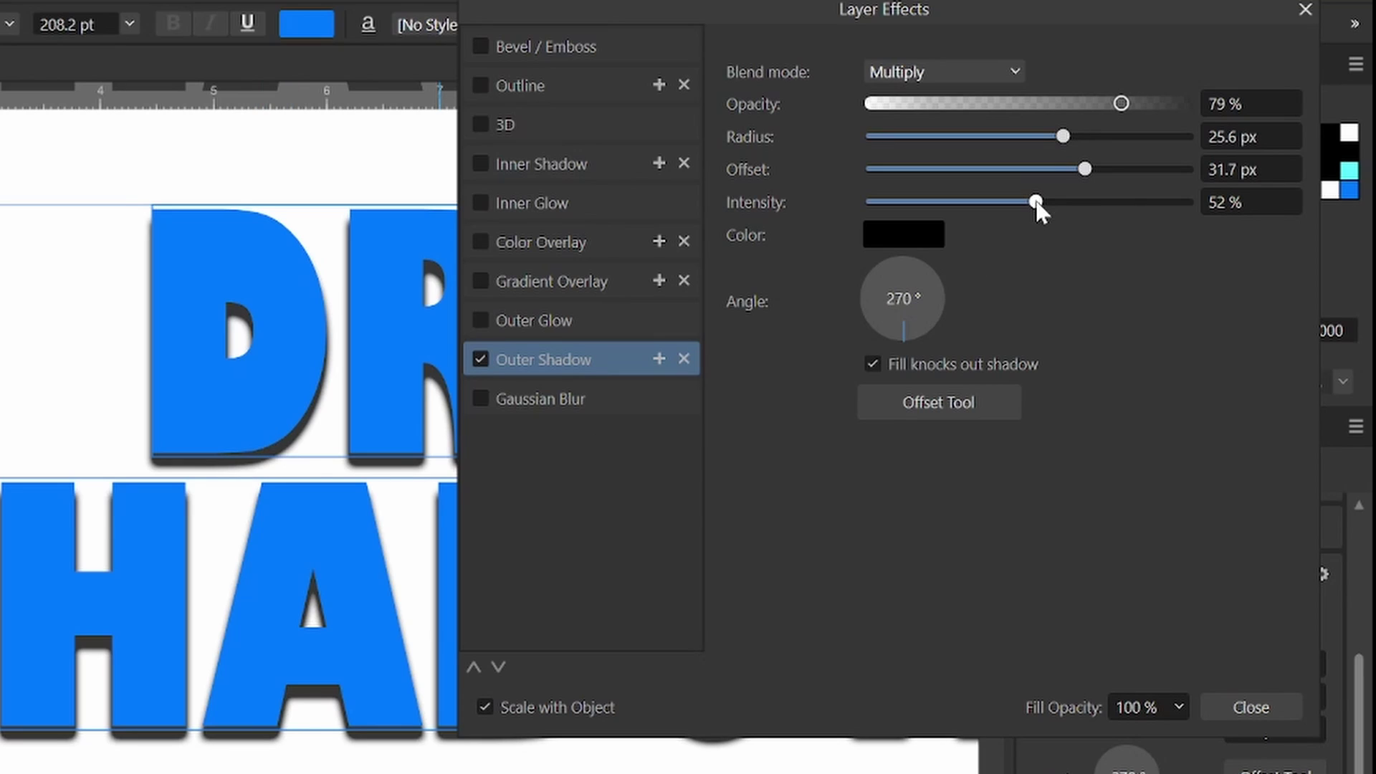
pyautogui.moveTo(1037, 203); pyautogui.dragTo(1177, 205)
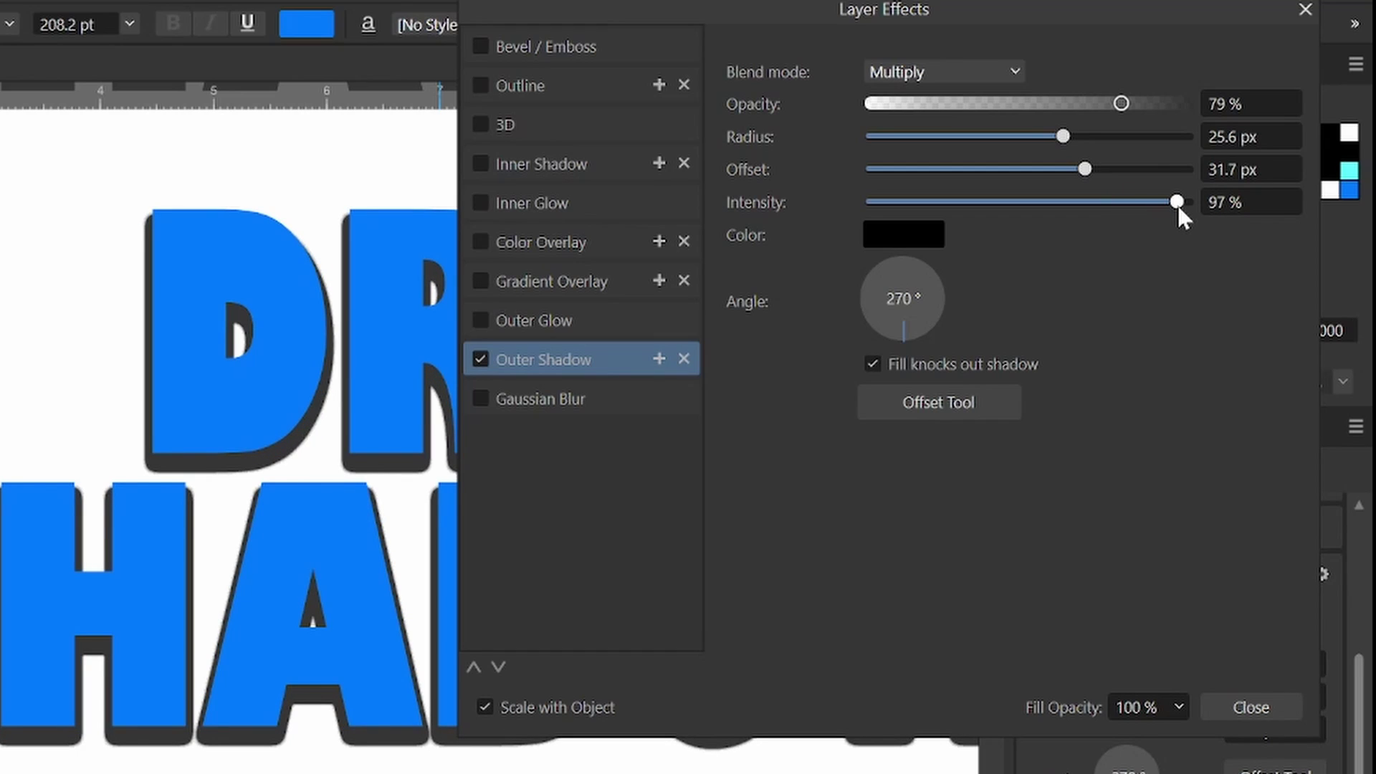
pyautogui.moveTo(1177, 205); pyautogui.dragTo(875, 202)
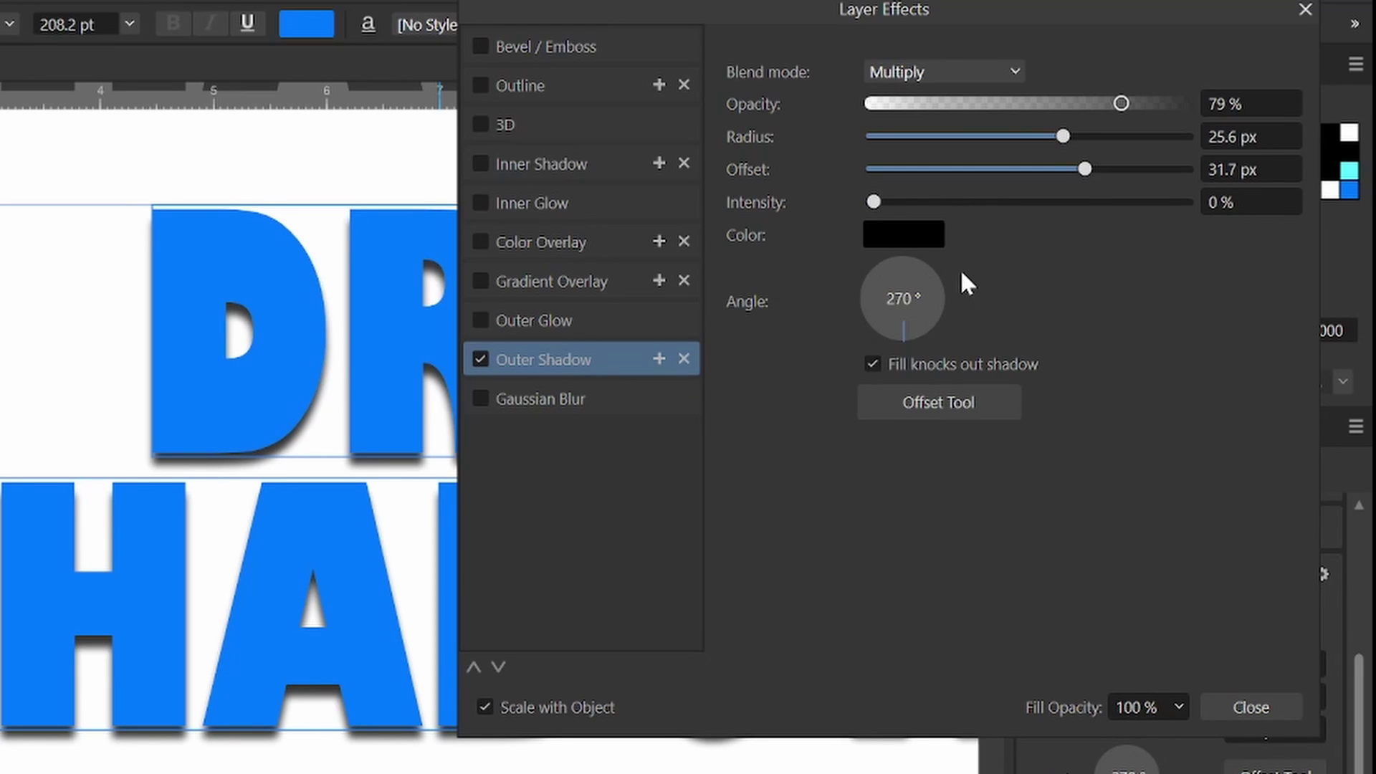
# - Change the outer shadow colour to purple, close Layer Effects, and fit the page in view
pyautogui.click(913, 245)
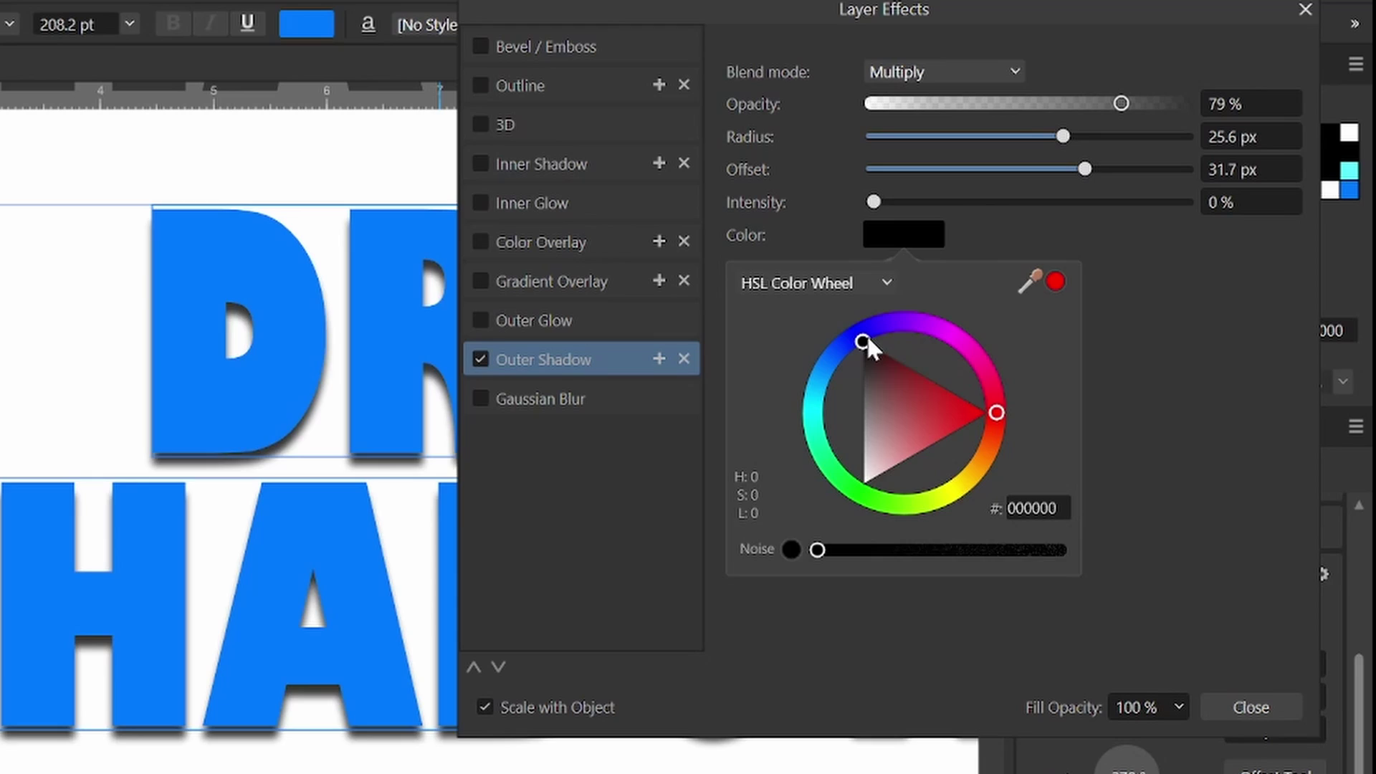
pyautogui.moveTo(866, 341); pyautogui.dragTo(904, 334)
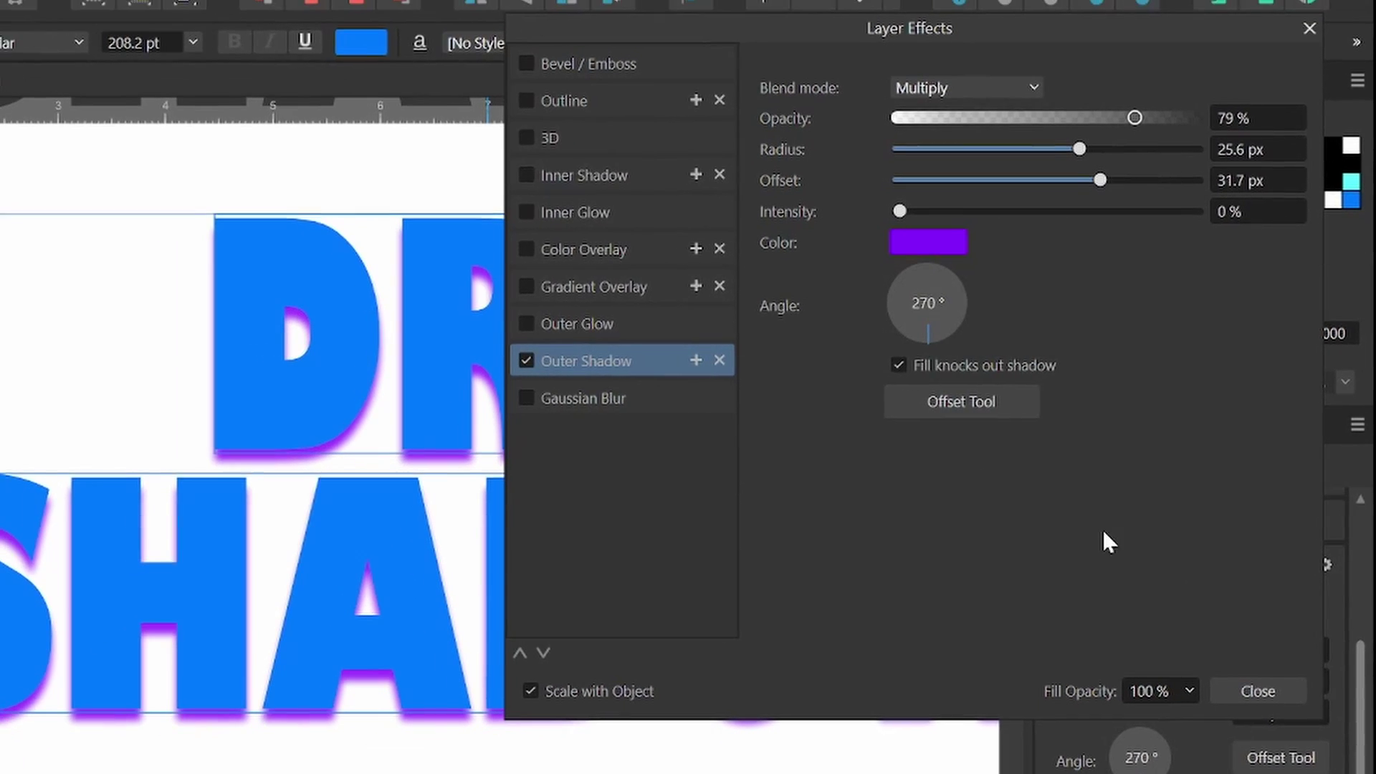
pyautogui.click(1257, 691)
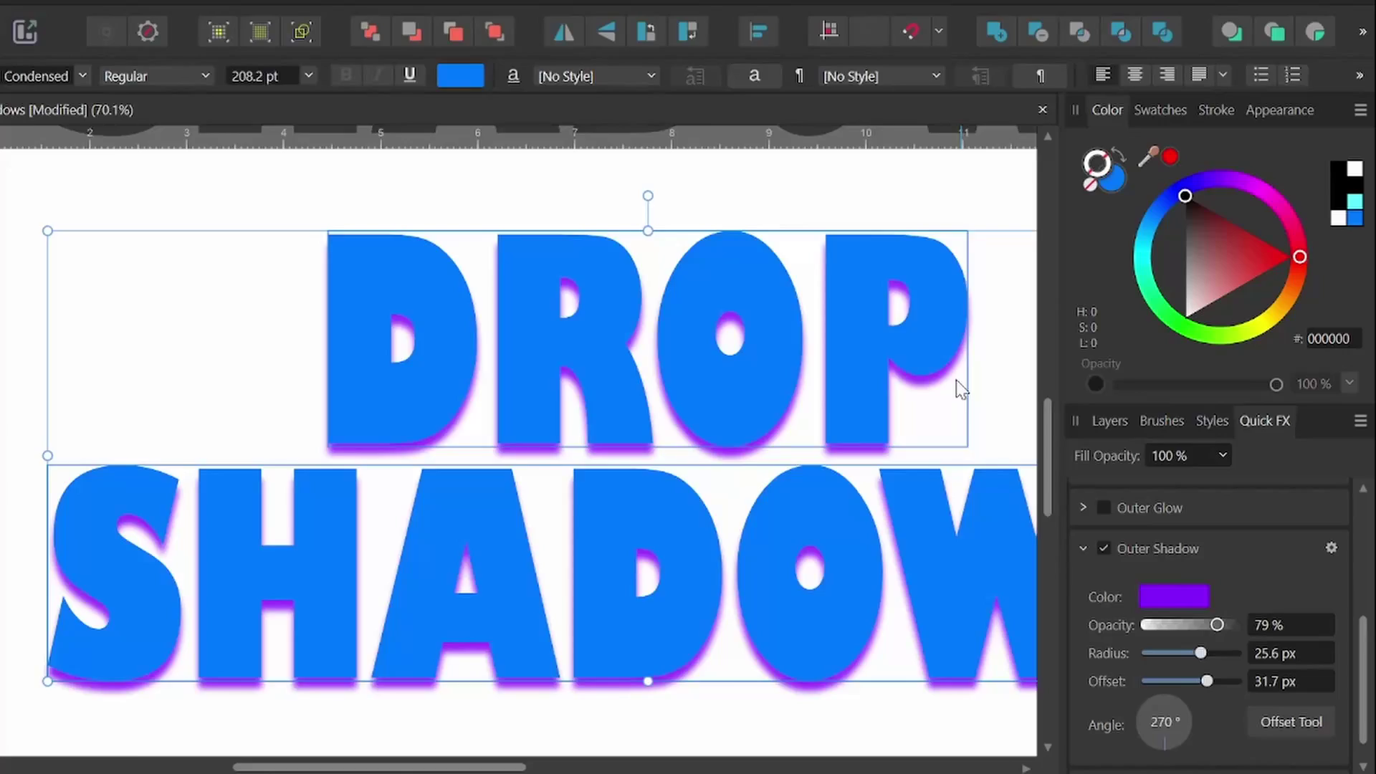
pyautogui.scroll(-5, 930, 409)
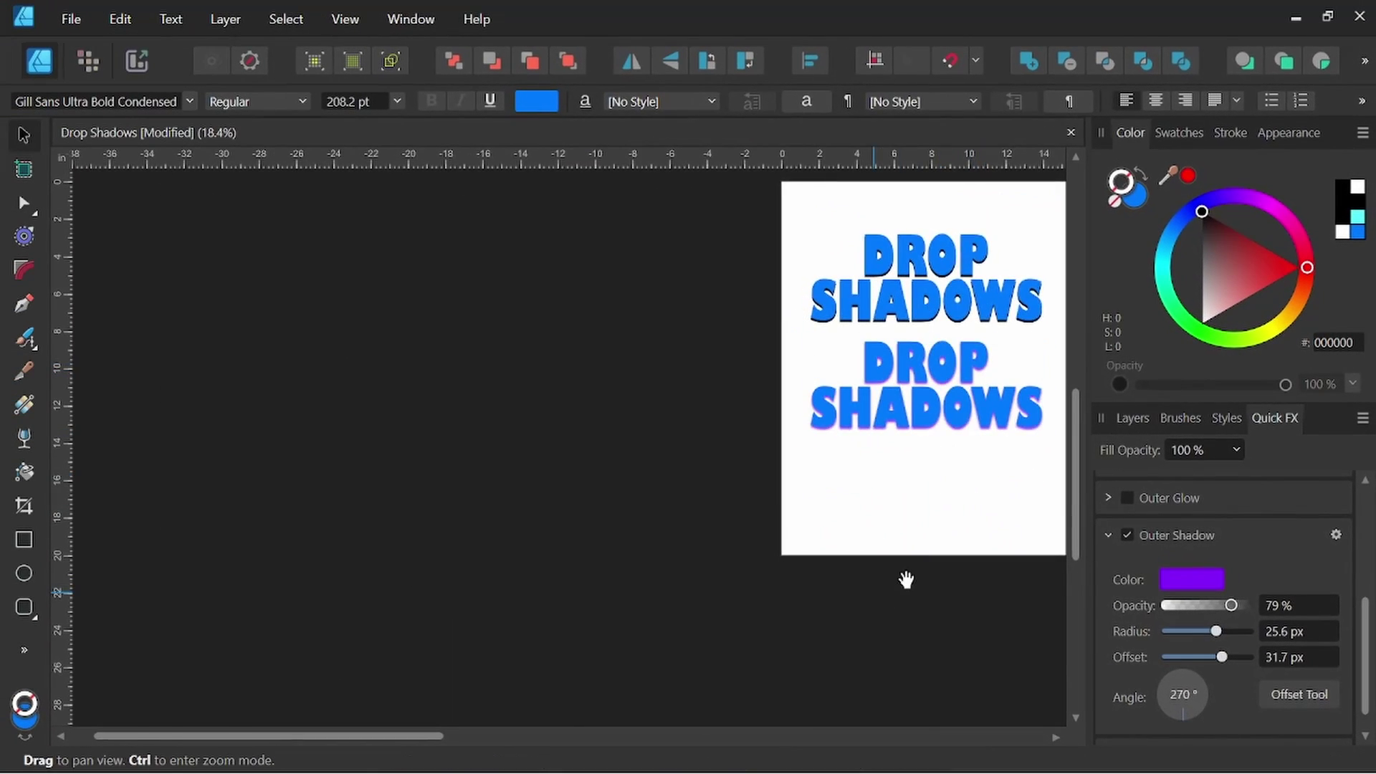
pyautogui.moveTo(907, 579); pyautogui.dragTo(715, 612)
pyautogui.scroll(2, 894, 377)
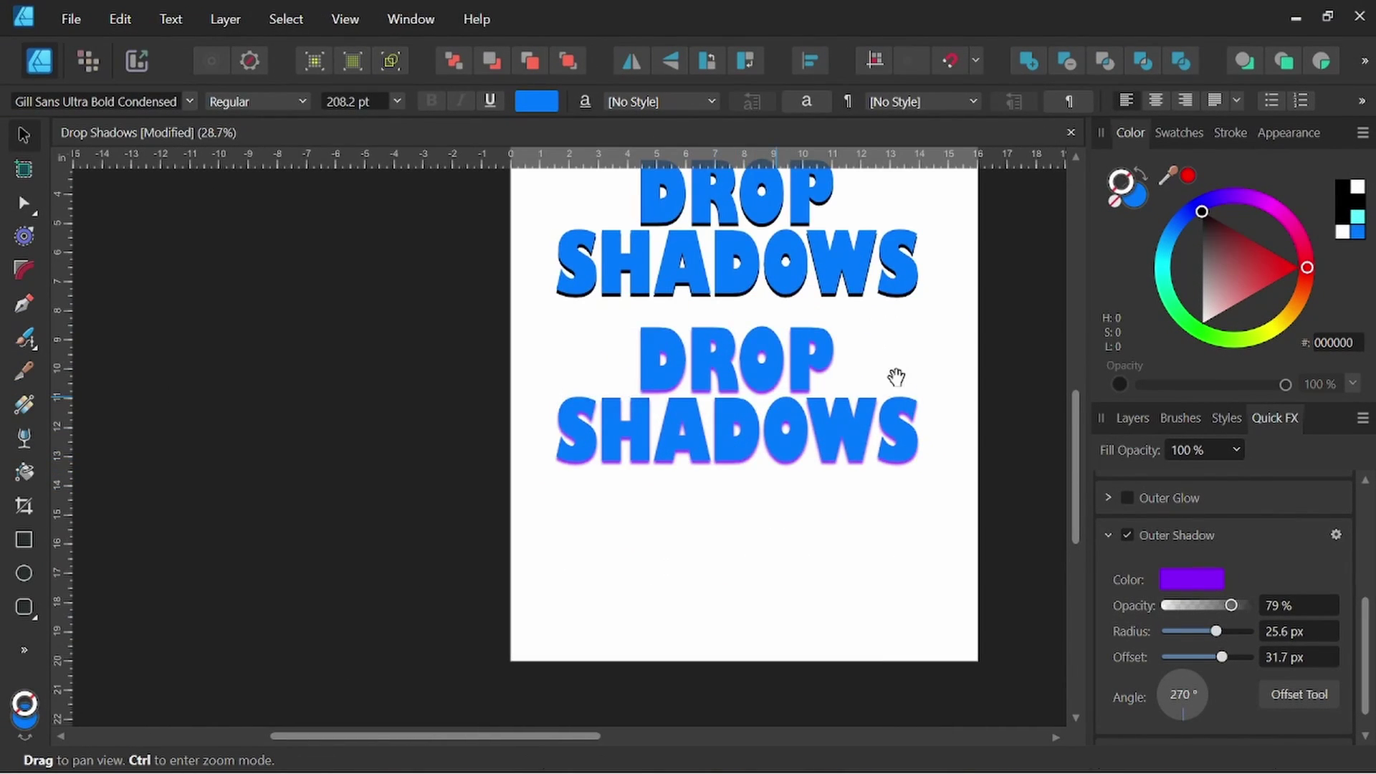
pyautogui.moveTo(893, 378); pyautogui.dragTo(792, 485)
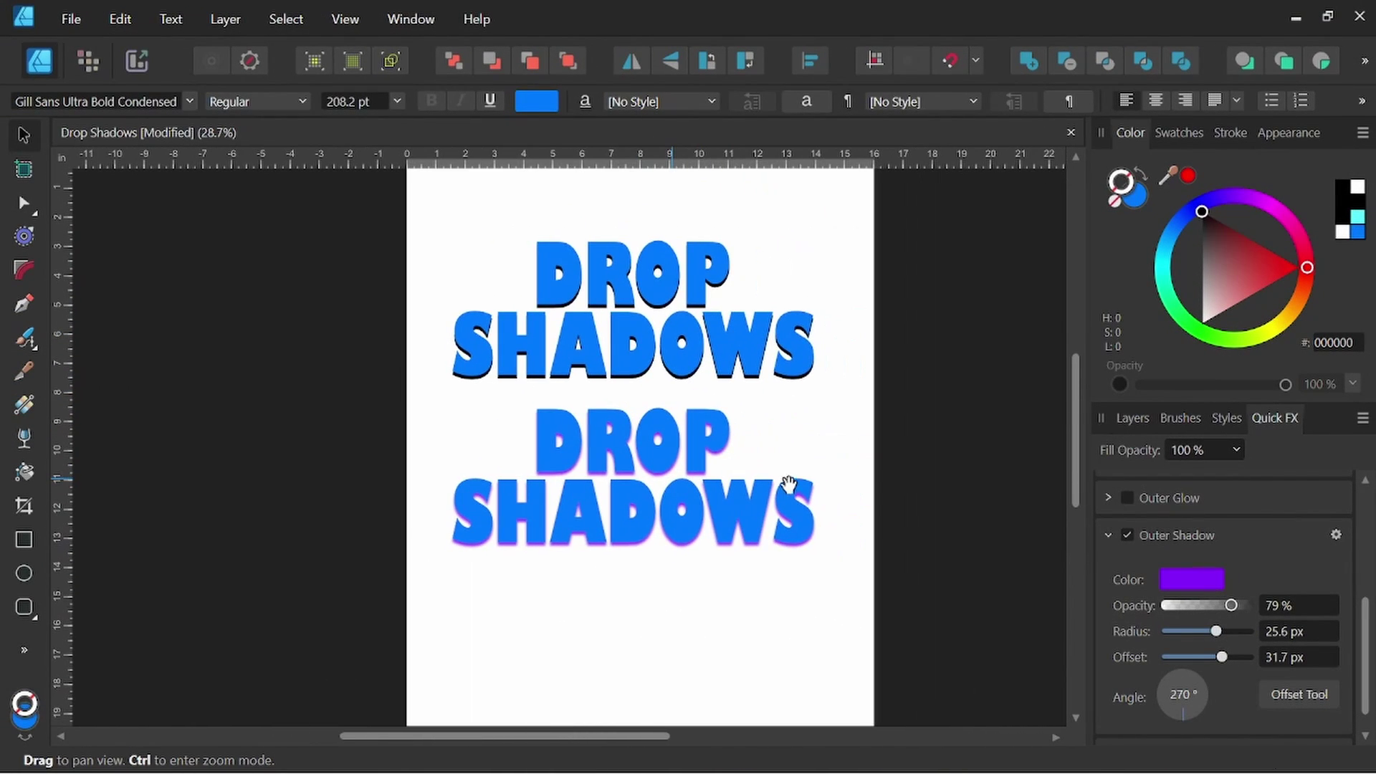
# - Ctrl-drag a copy of the top DROP SHADOWS title to the page bottom and reorder its layers
pyautogui.click(706, 276)
pyautogui.keyDown('shift'); pyautogui.click(699, 355); pyautogui.keyUp('shift')
pyautogui.click(1132, 418)
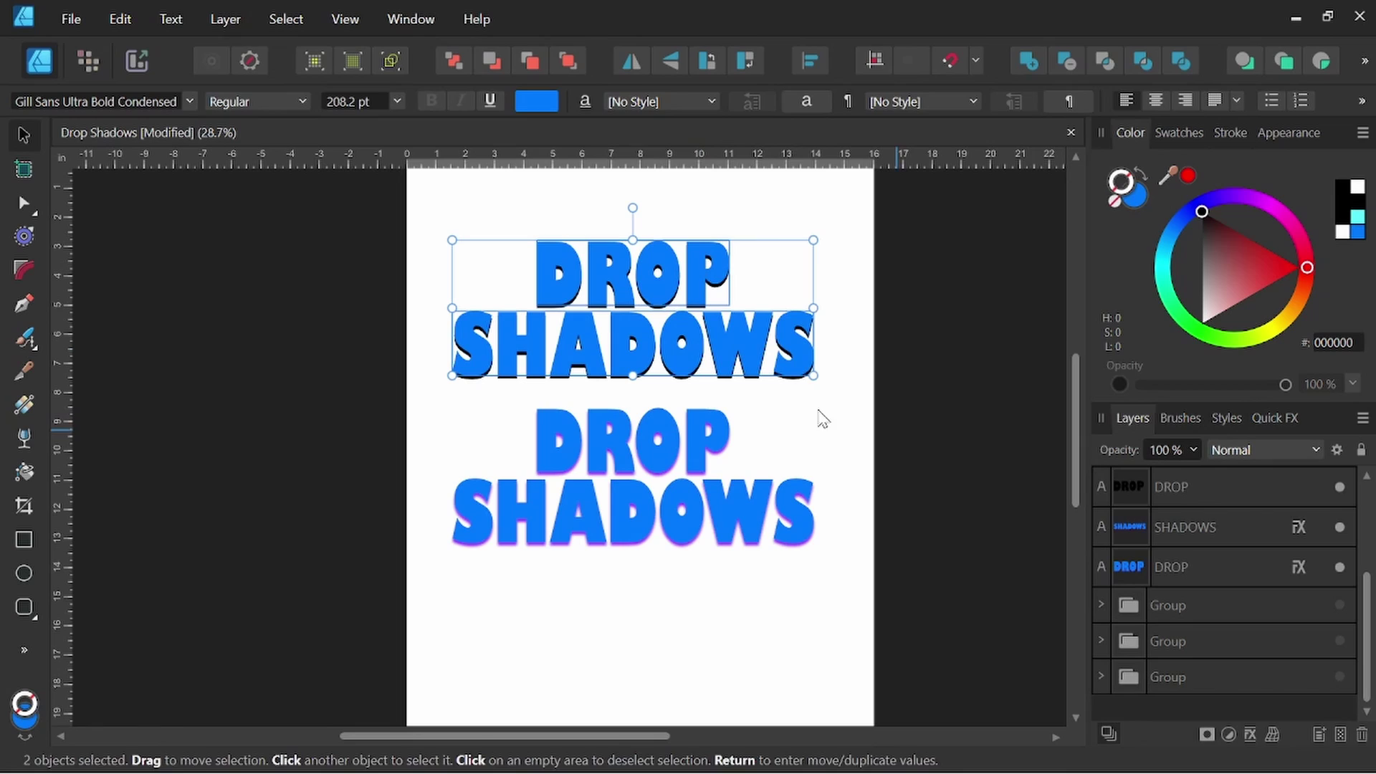
pyautogui.moveTo(766, 349); pyautogui.dragTo(765, 682)
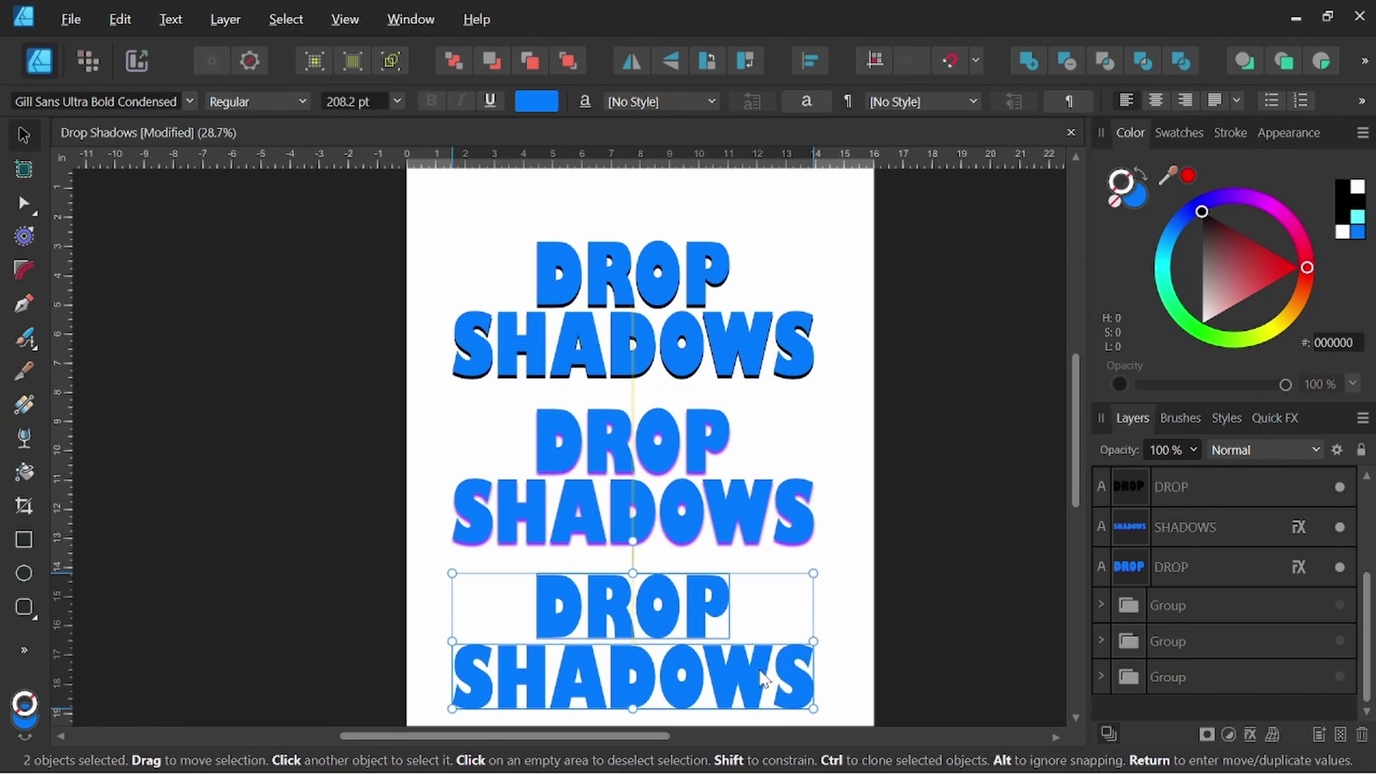
pyautogui.moveTo(1198, 546); pyautogui.dragTo(1192, 602)
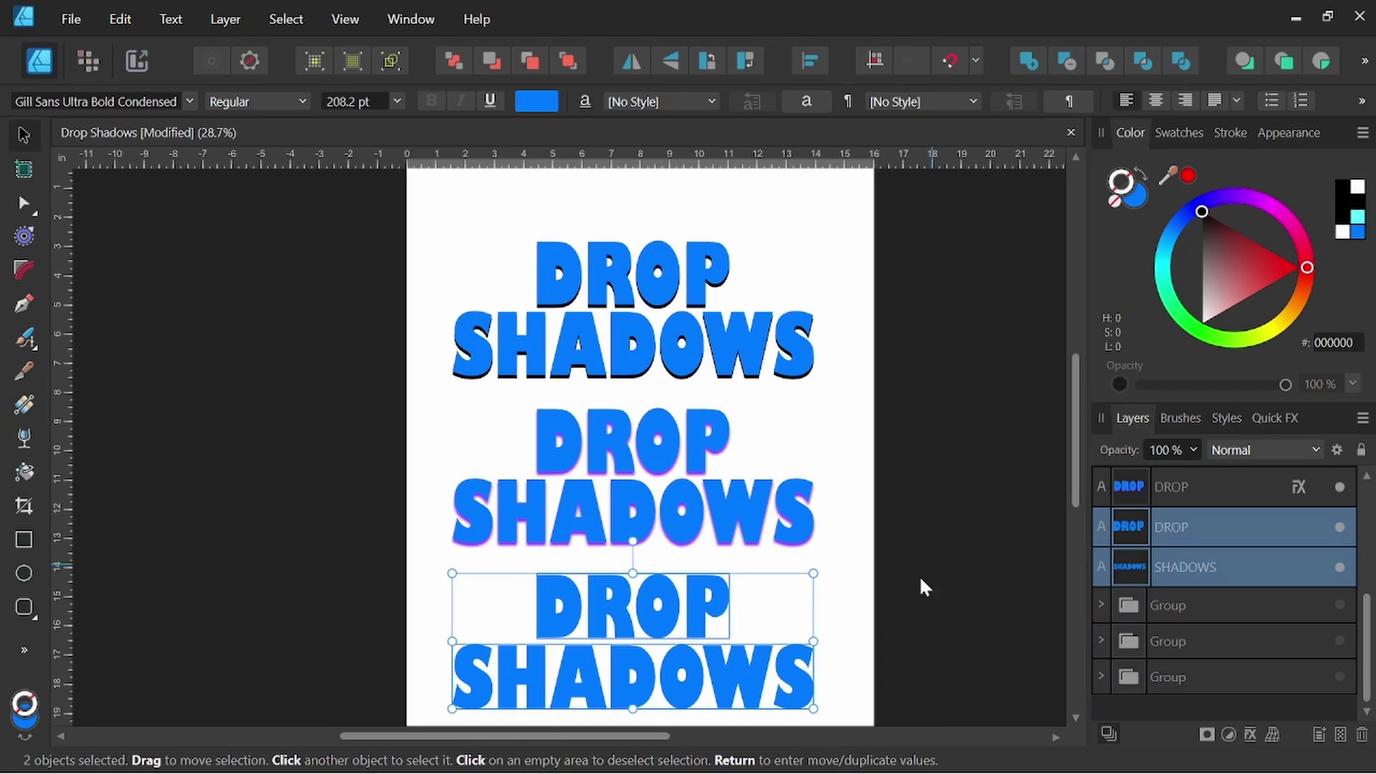
pyautogui.scroll(-3, 921, 584)
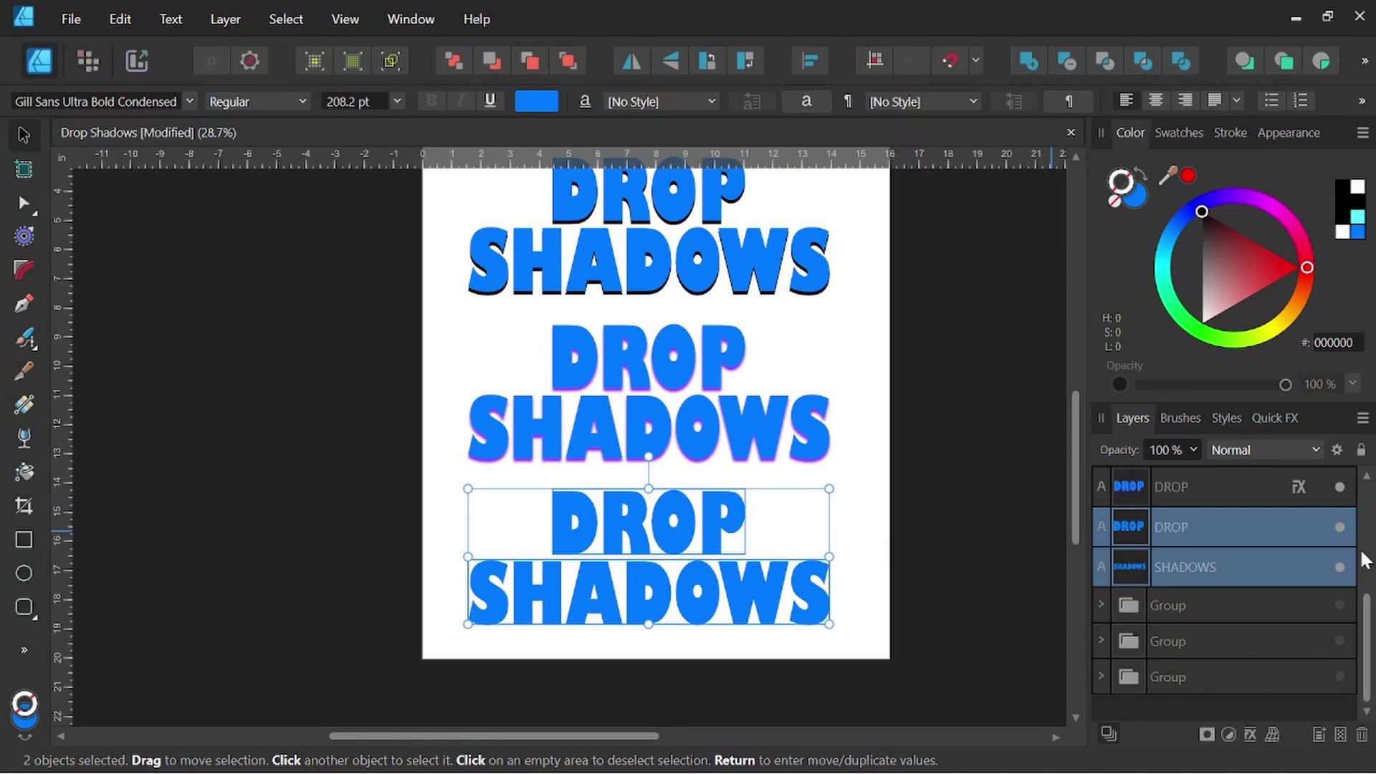
# - Duplicate the DROP and SHADOWS layers, move the copies beneath the blue ones, and fill them black
pyautogui.rightClick(1186, 528)
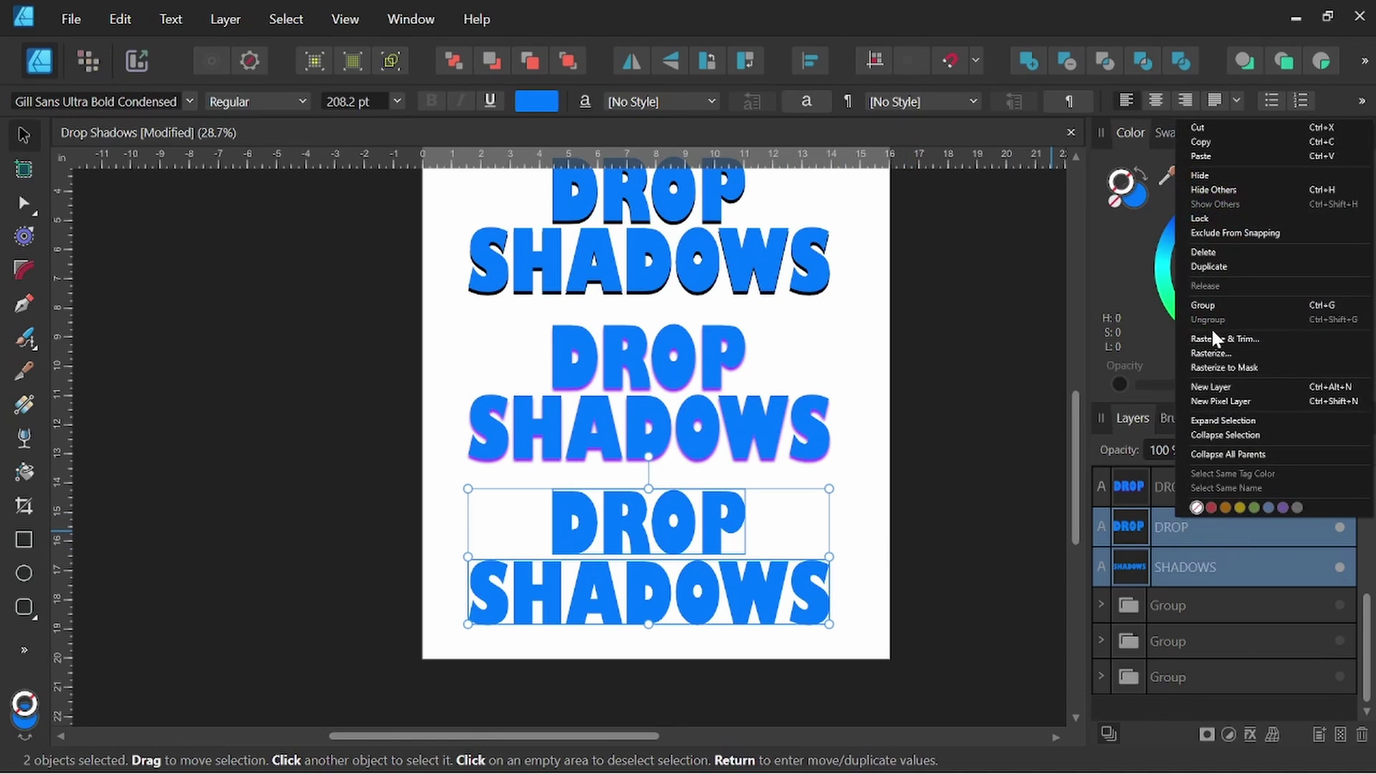
pyautogui.click(1219, 276)
pyautogui.moveTo(1182, 528); pyautogui.dragTo(1133, 674)
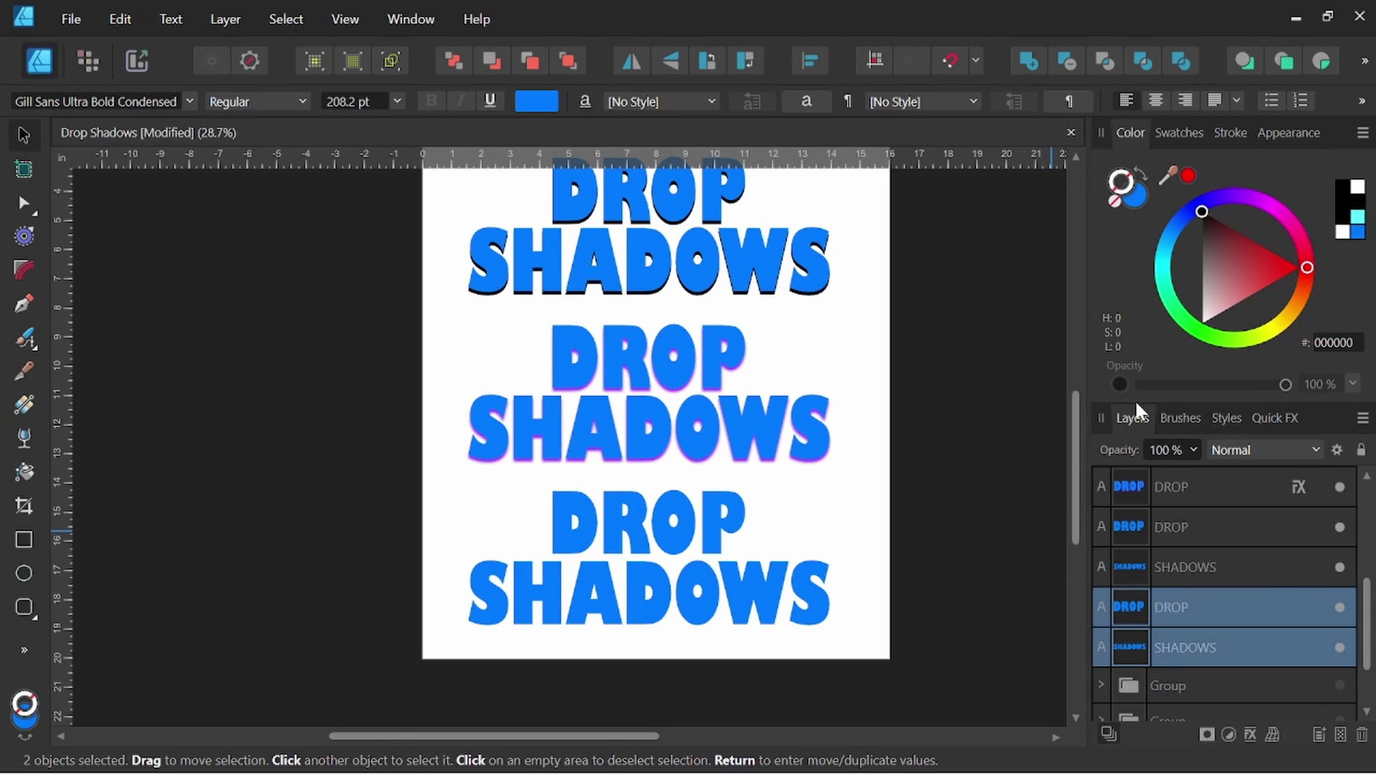
pyautogui.click(1135, 196)
pyautogui.moveTo(1238, 256); pyautogui.dragTo(1253, 383)
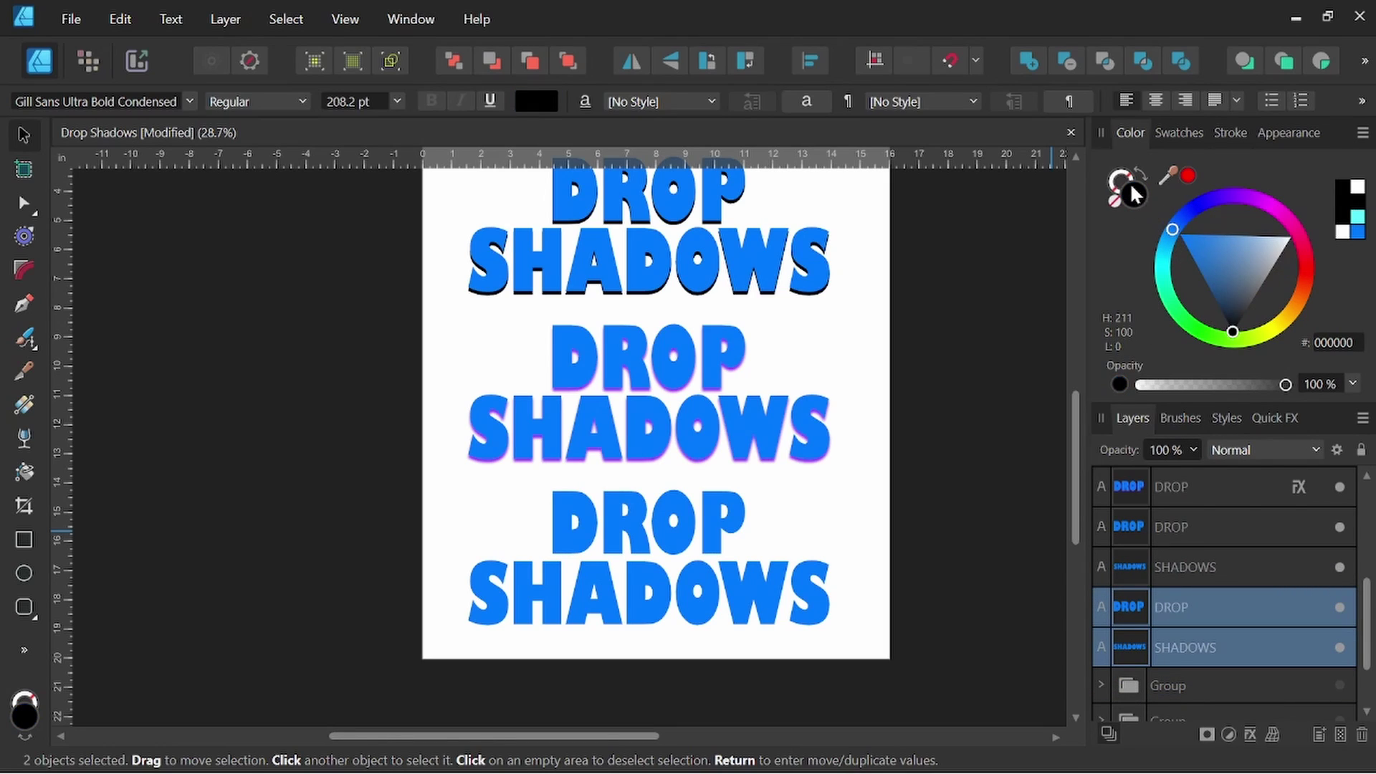
# - Nudge the black copies slightly down as a hard shadow and centre the whole title in view
pyautogui.scroll(3, 745, 548)
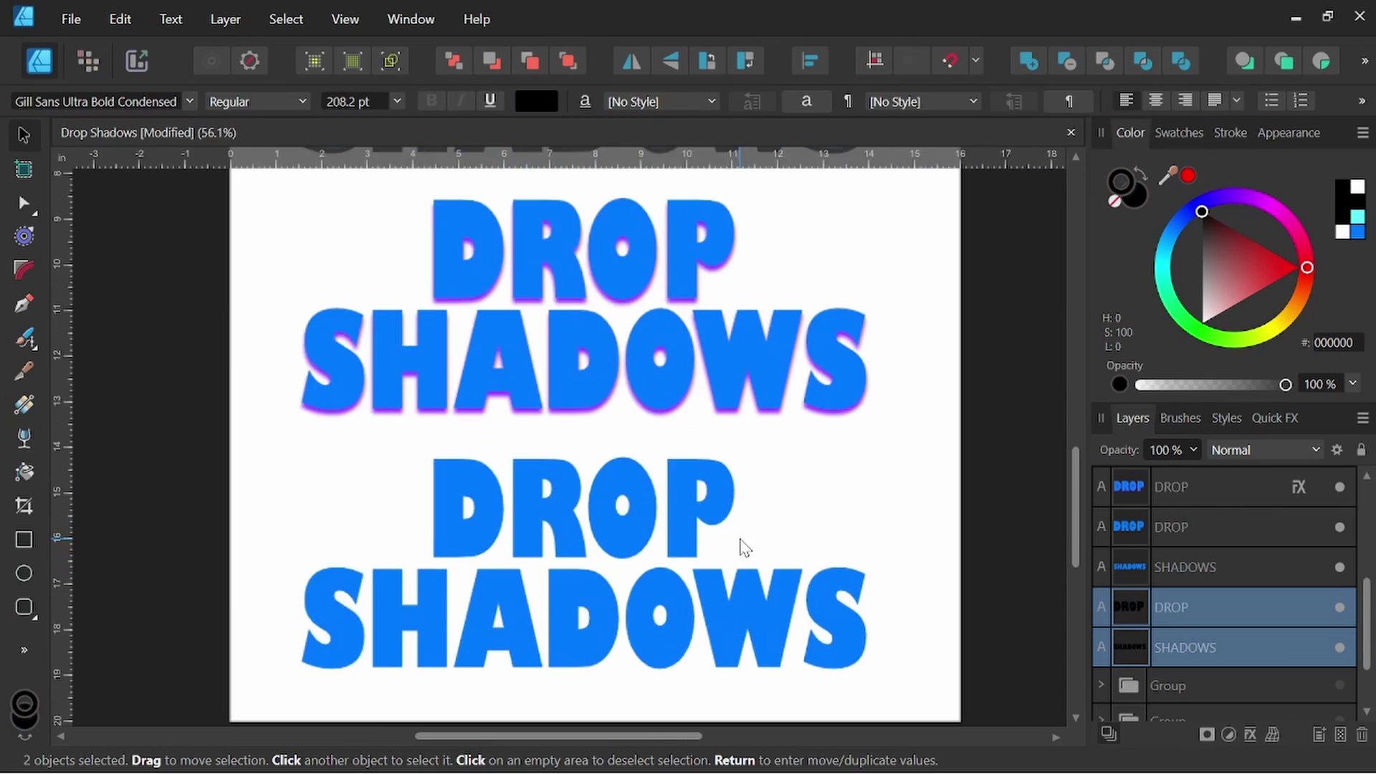
pyautogui.scroll(1, 745, 548)
pyautogui.press('space')
pyautogui.moveTo(854, 525); pyautogui.dragTo(889, 380)
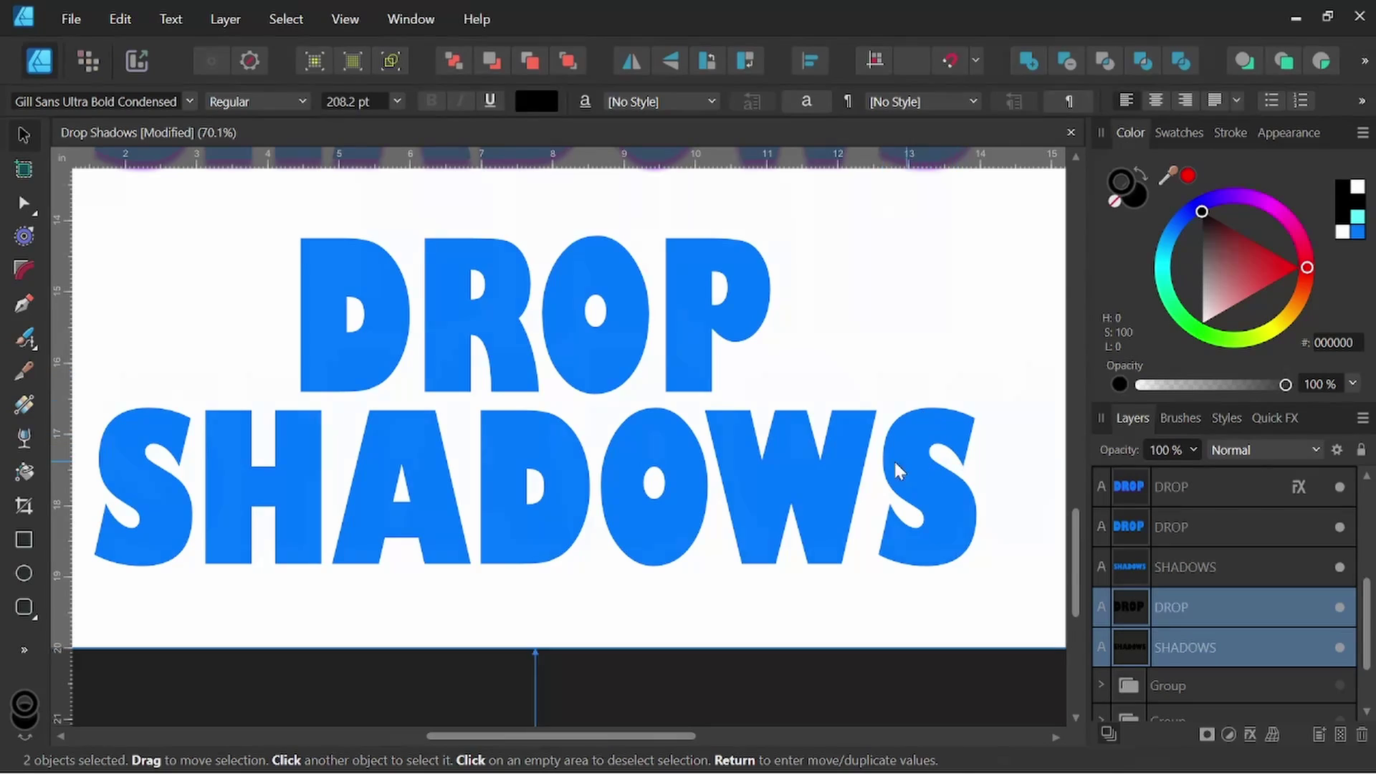
pyautogui.scroll(1, 901, 471)
pyautogui.press('Down')
pyautogui.press('Down')
pyautogui.press('Down')
pyautogui.press('Down')
pyautogui.press('Down')
pyautogui.press('Down')
pyautogui.press('Down')
pyautogui.press('Down')
pyautogui.press('Down')
pyautogui.press('Down')
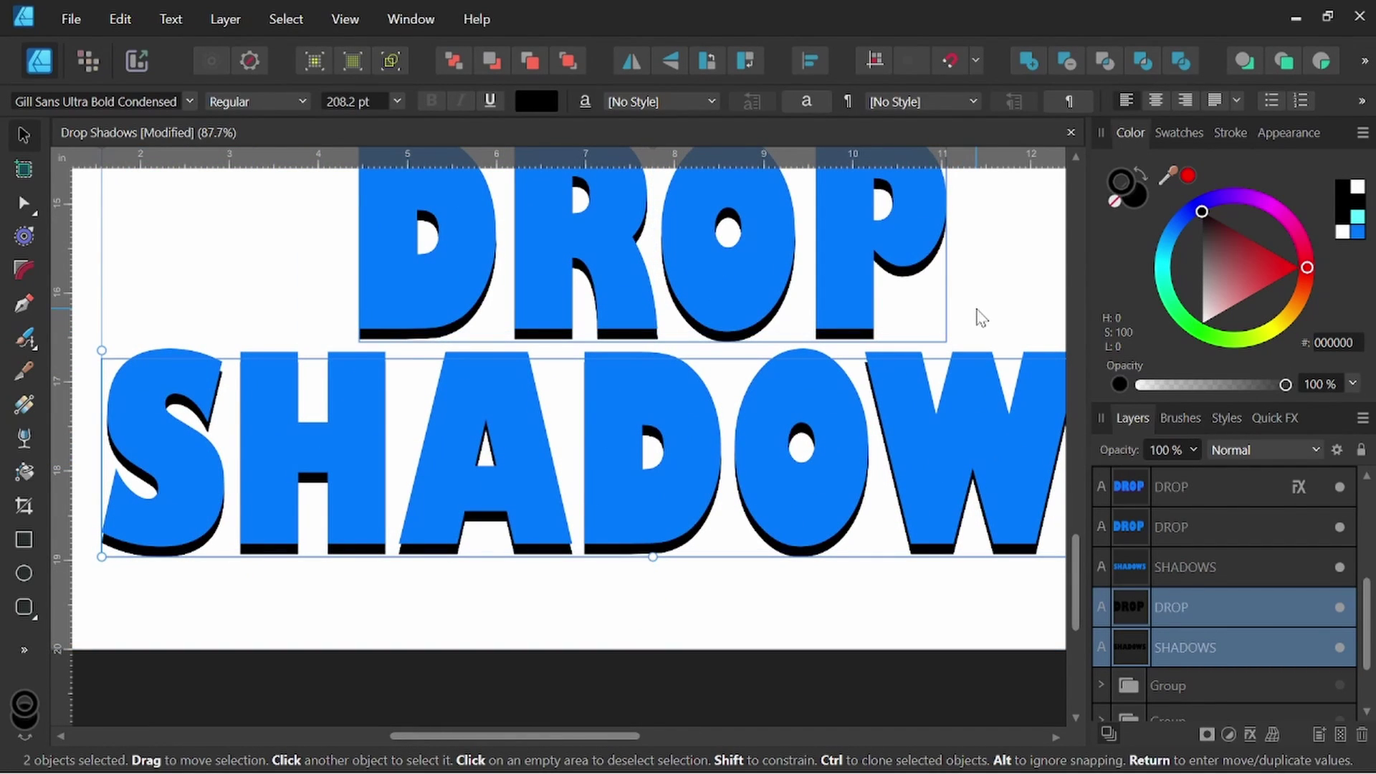
pyautogui.scroll(-1, 912, 454)
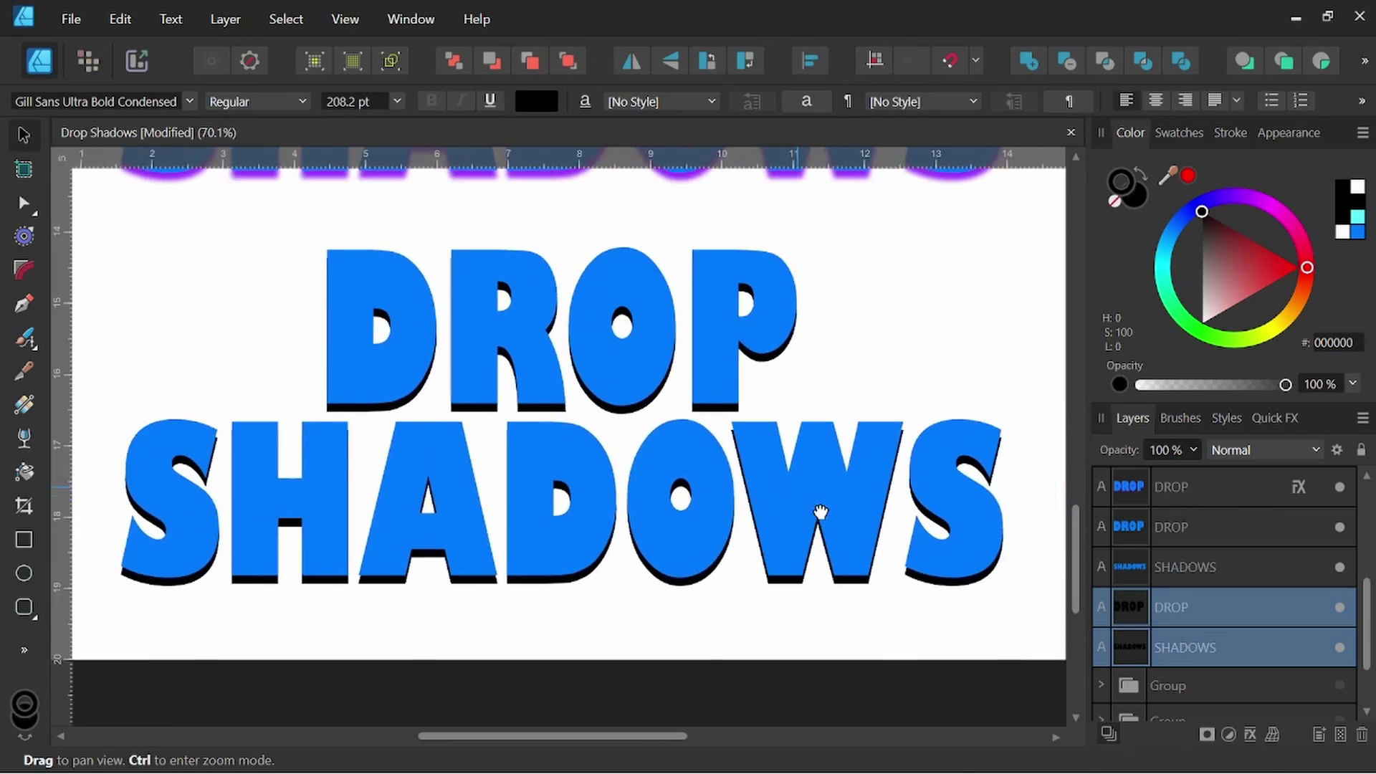
pyautogui.moveTo(821, 511); pyautogui.dragTo(817, 524)
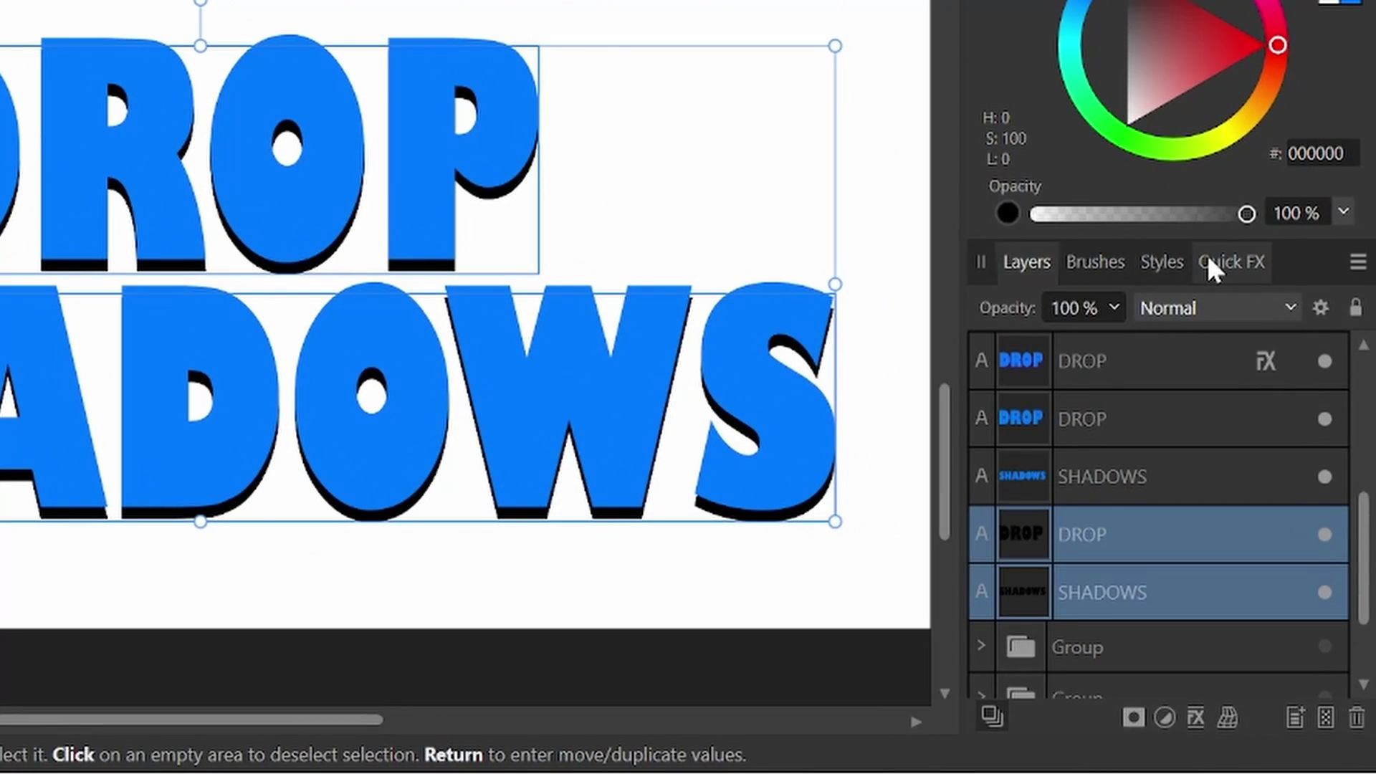
# - Turn on Gaussian Blur for the black shadow copies with a radius of about 16.7 px
pyautogui.click(1274, 419)
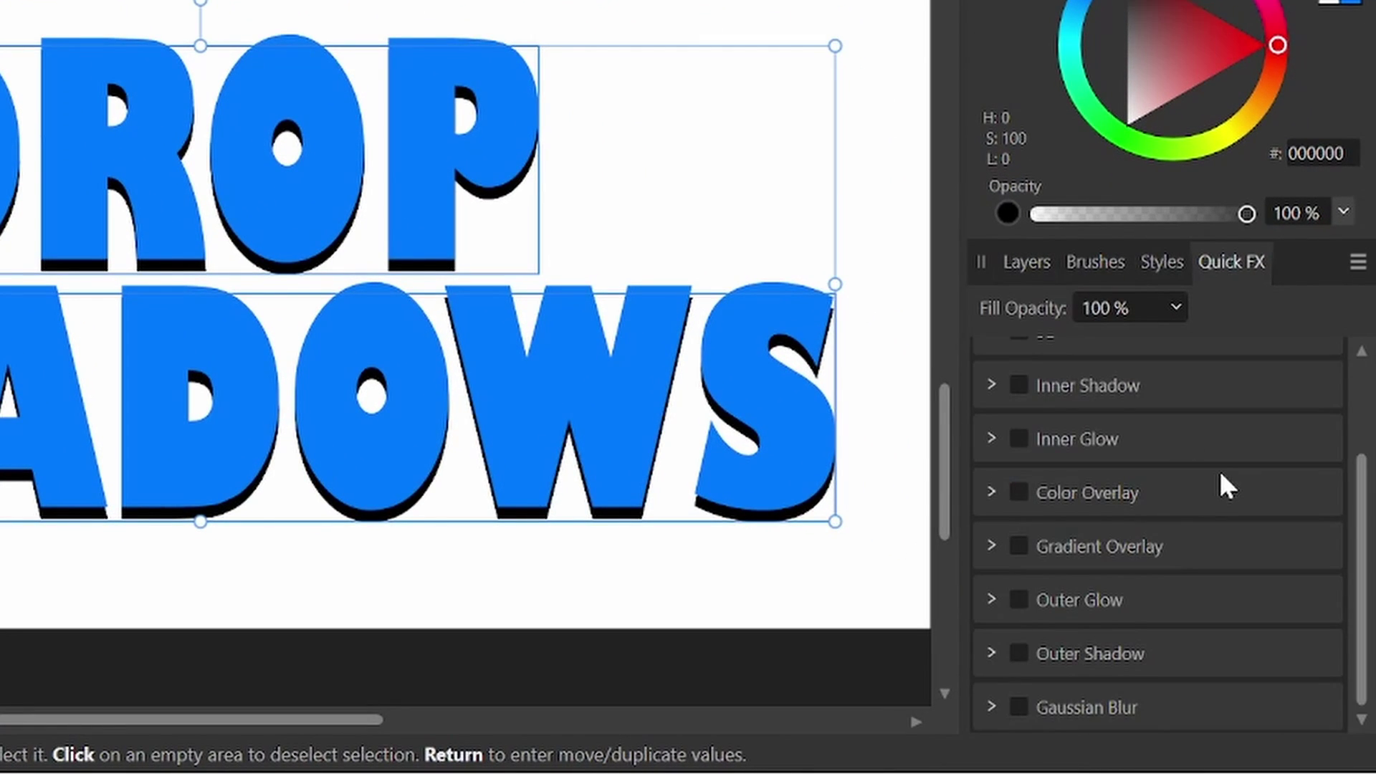
pyautogui.click(1078, 706)
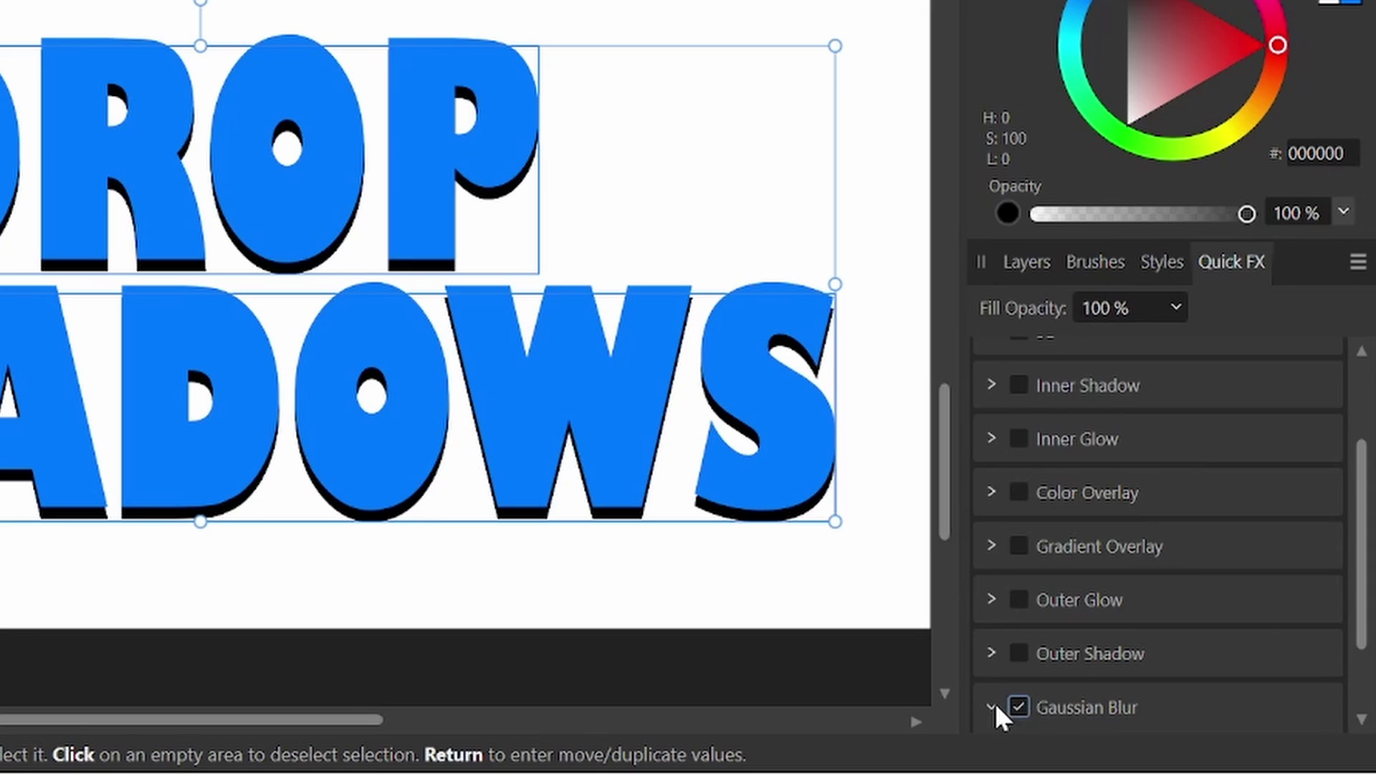
pyautogui.scroll(-2, 1147, 667)
pyautogui.moveTo(1072, 669); pyautogui.dragTo(1073, 669)
pyautogui.moveTo(1085, 668); pyautogui.dragTo(1131, 669)
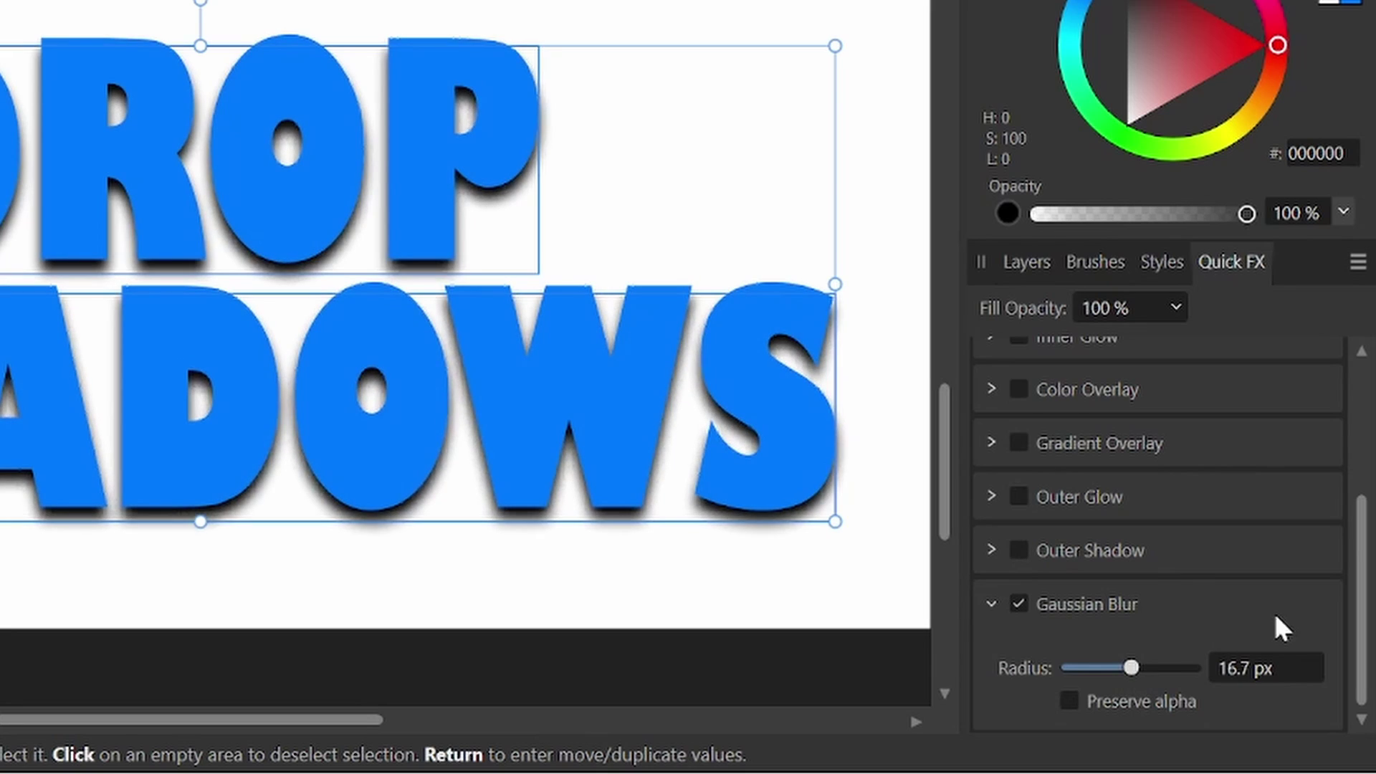
# - Expand, collapse and re-expand the Outer Shadow settings in Quick FX
pyautogui.click(991, 548)
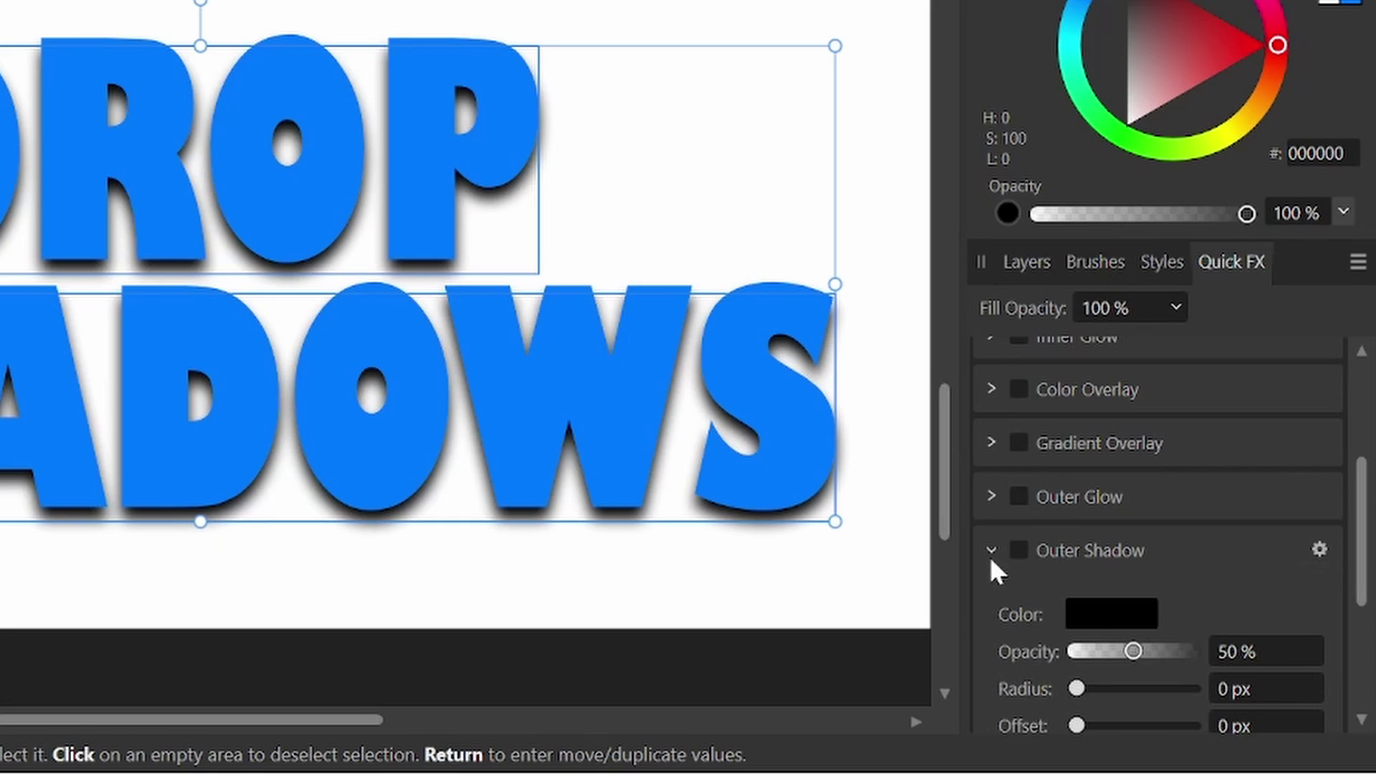
pyautogui.scroll(-2, 1140, 625)
pyautogui.click(991, 444)
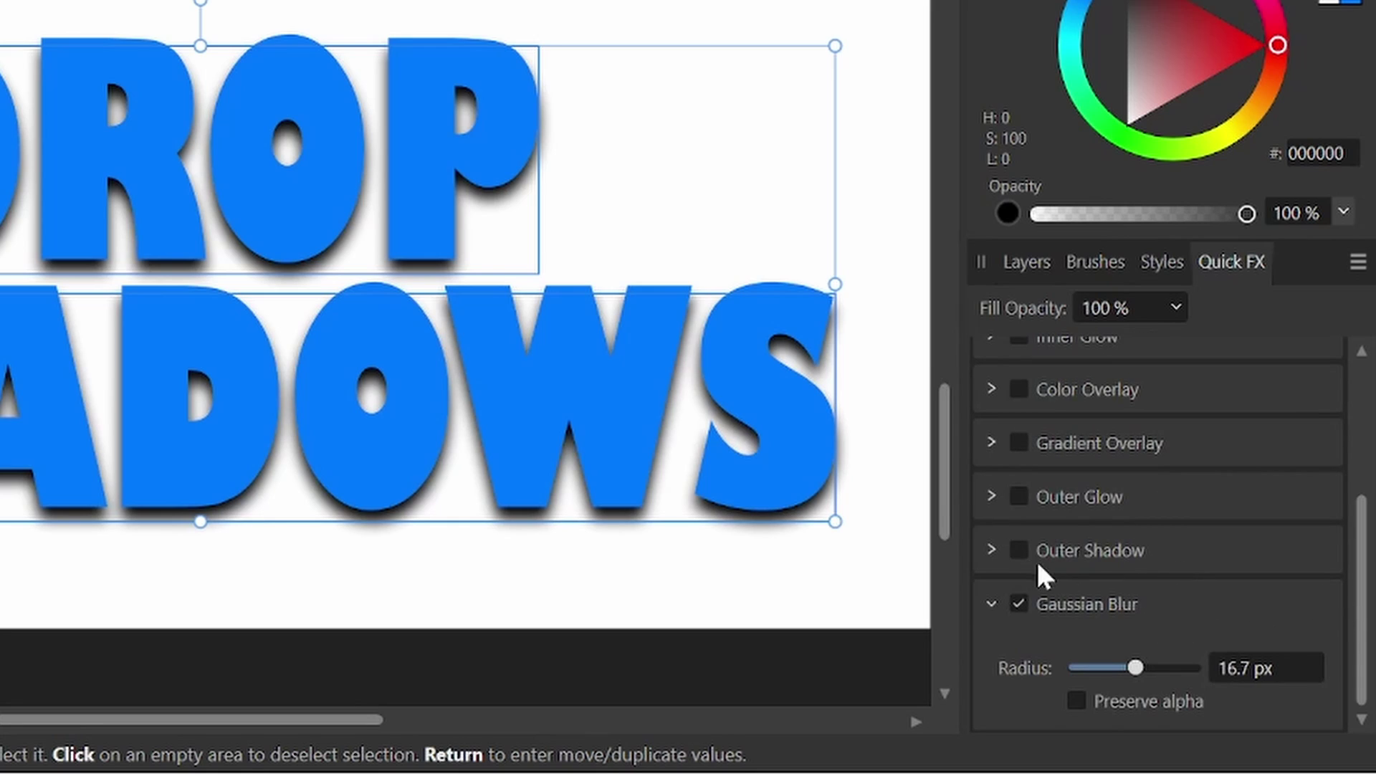
pyautogui.click(991, 549)
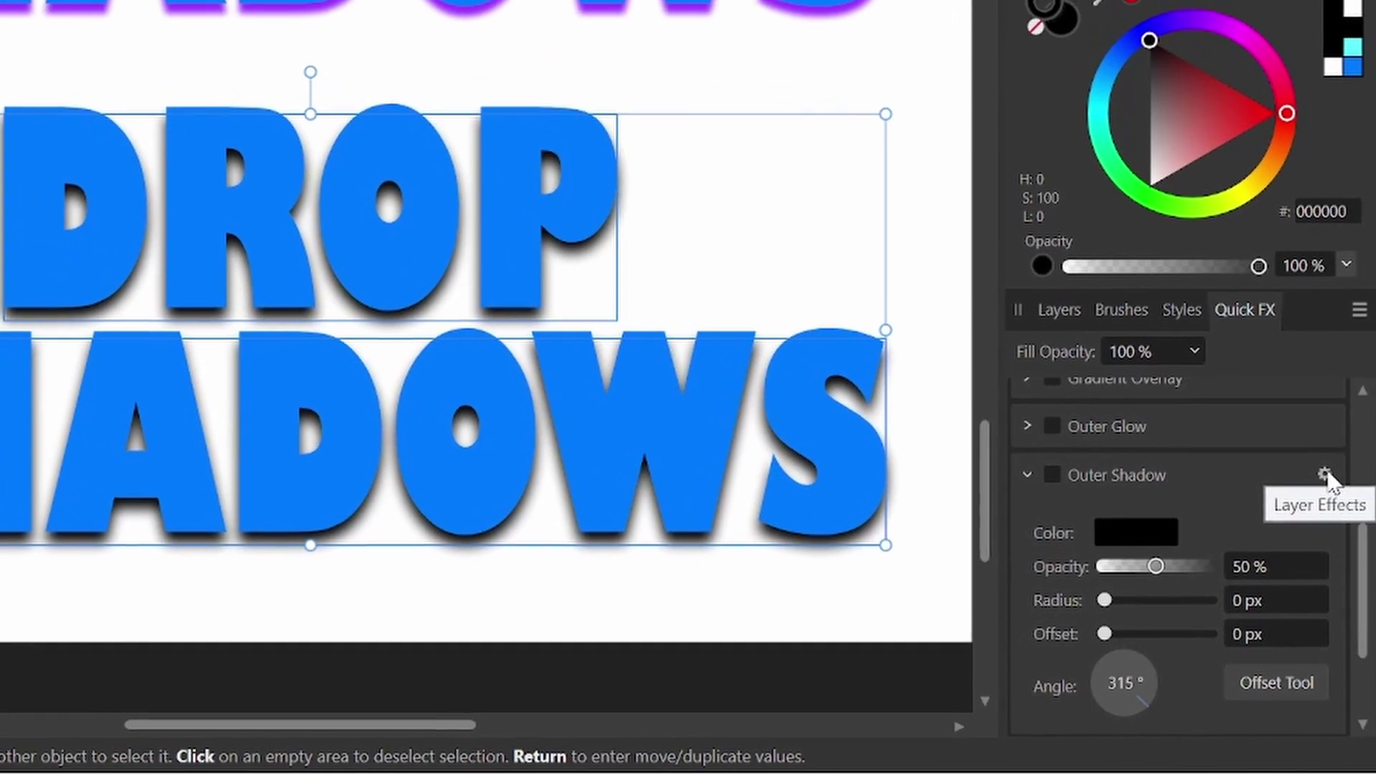
# - In Layer Effects, raise the shadow copies' Gaussian Blur radius to about 53 px, then close it
pyautogui.click(1319, 443)
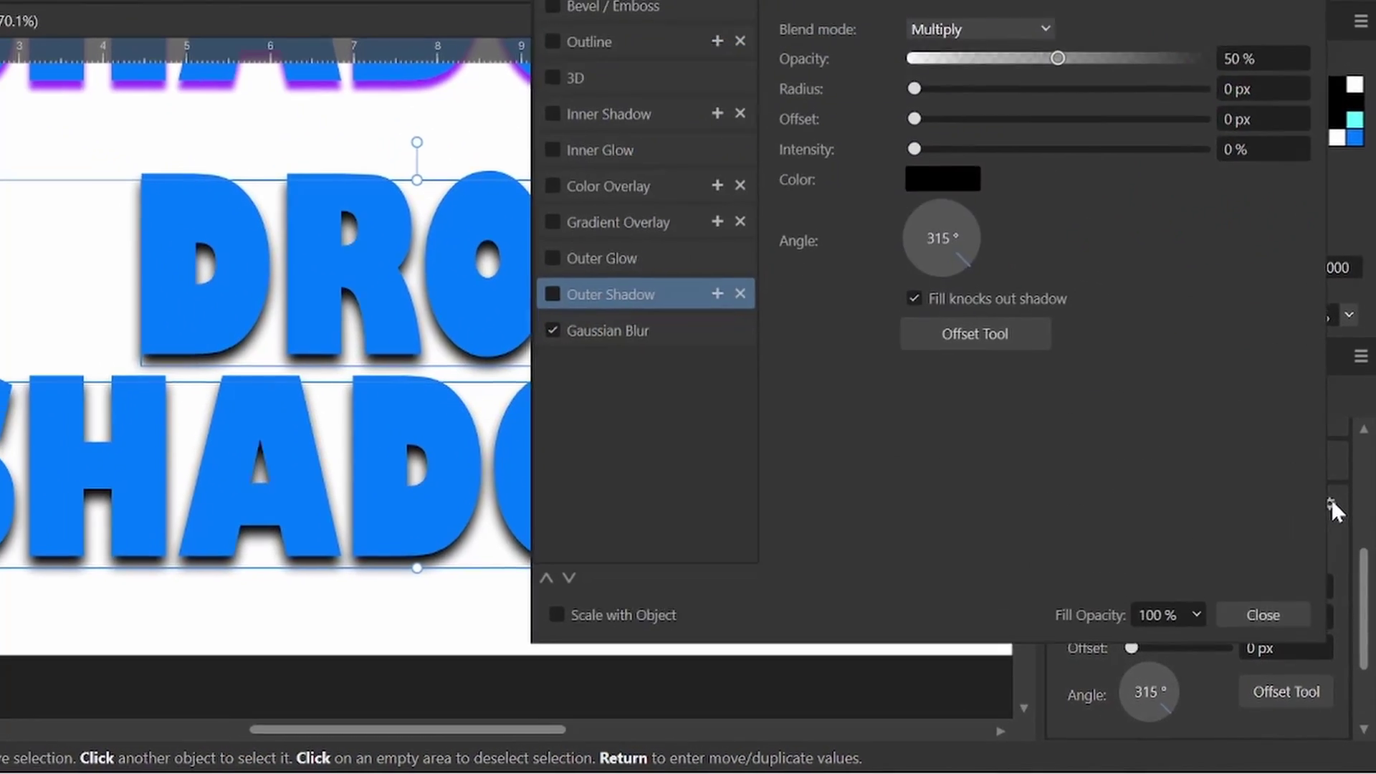
pyautogui.click(758, 379)
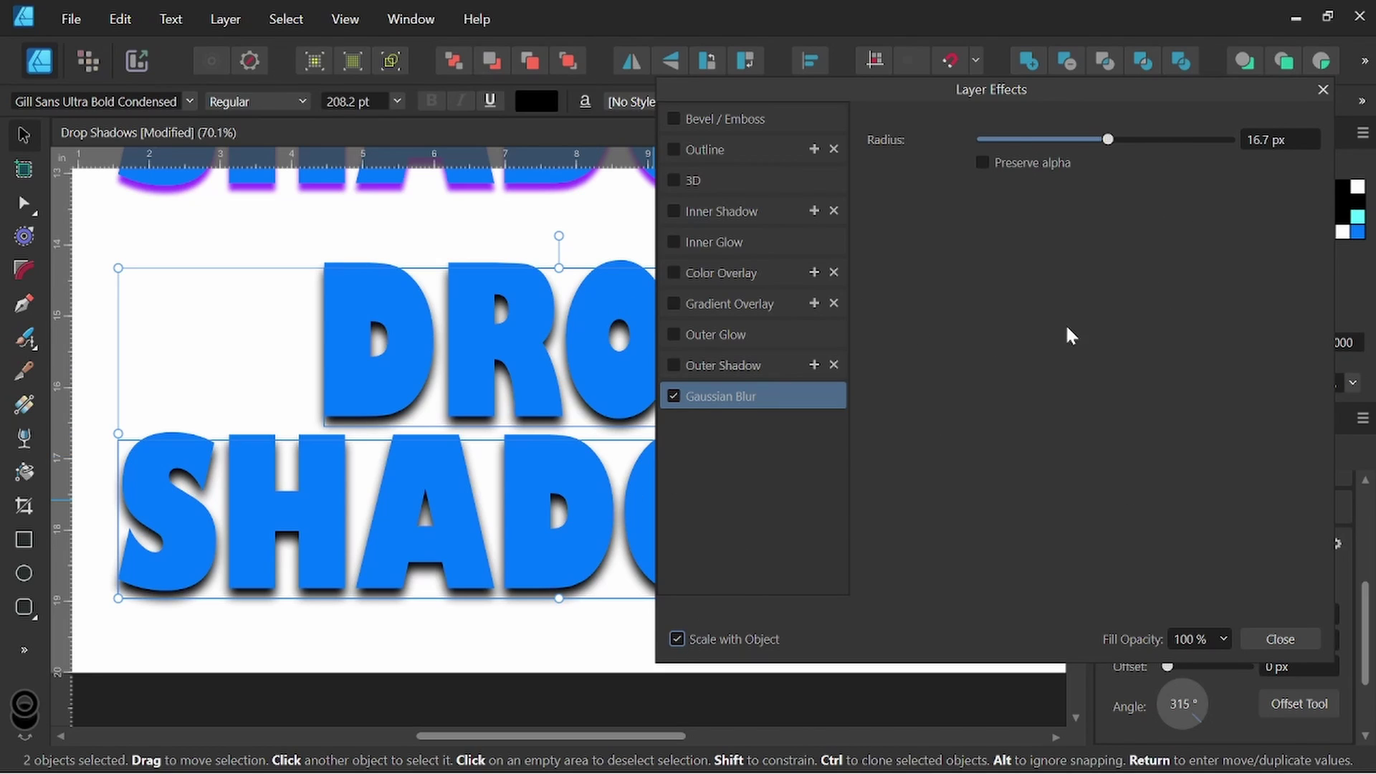
pyautogui.moveTo(1211, 97); pyautogui.dragTo(1153, 109)
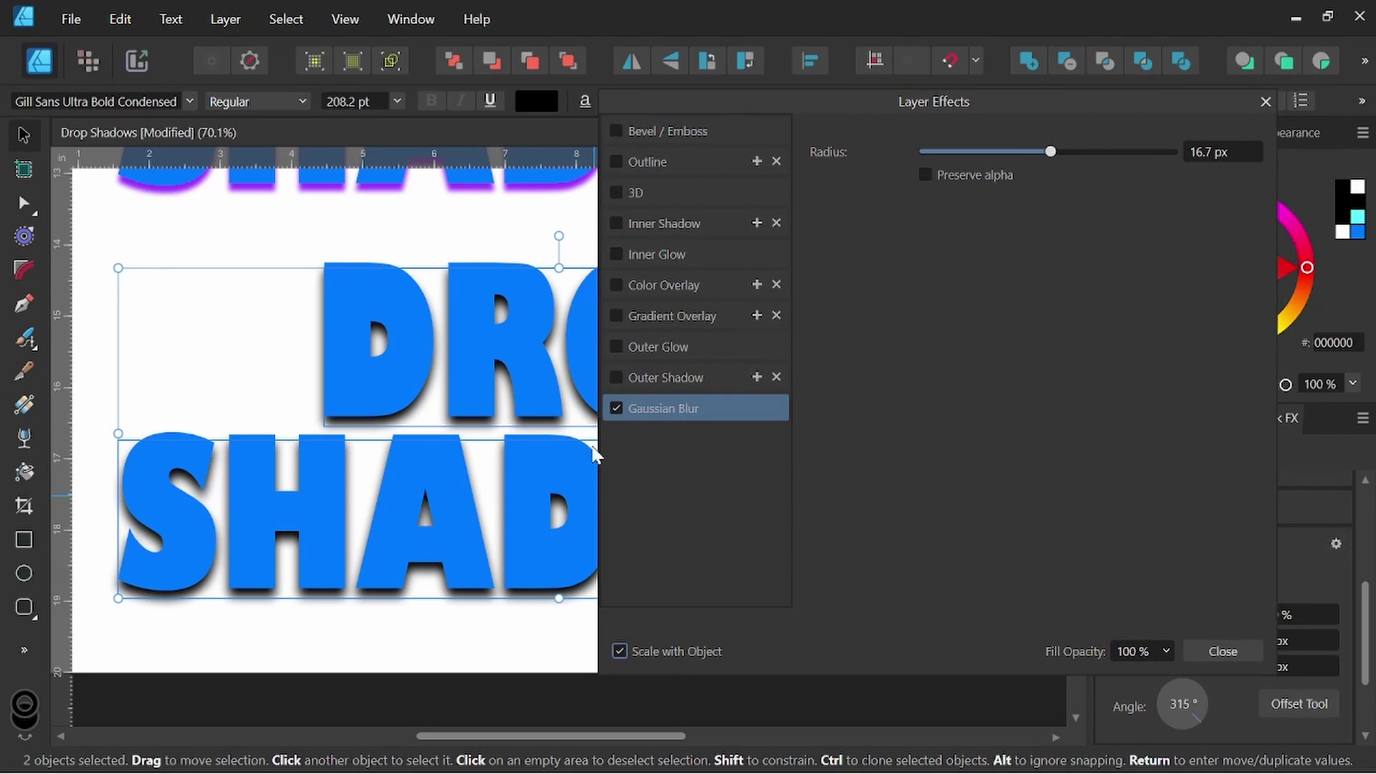
pyautogui.moveTo(1052, 152)
pyautogui.mouseDown()
pyautogui.moveTo(1151, 162)
pyautogui.moveTo(1043, 152)
pyautogui.mouseUp()
pyautogui.click(1223, 651)
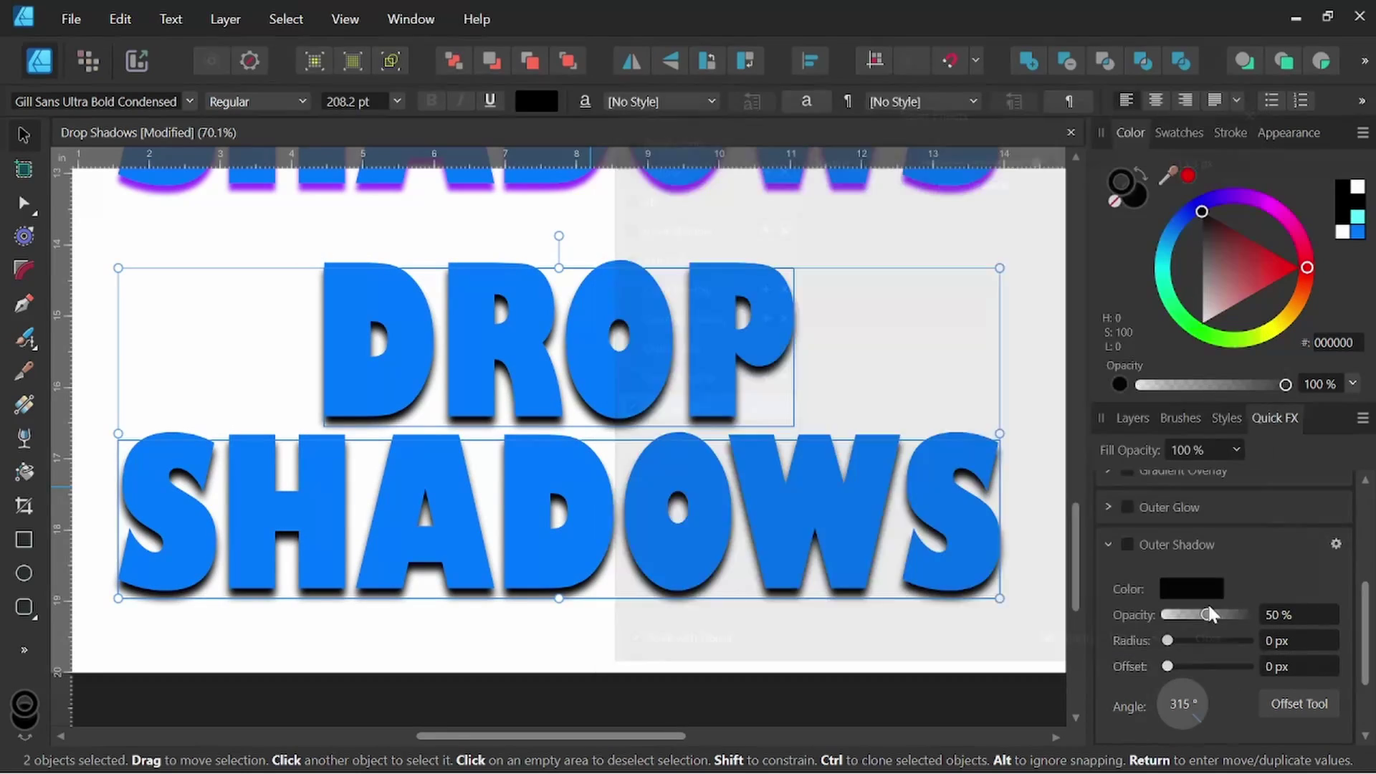
pyautogui.scroll(-1, 900, 419)
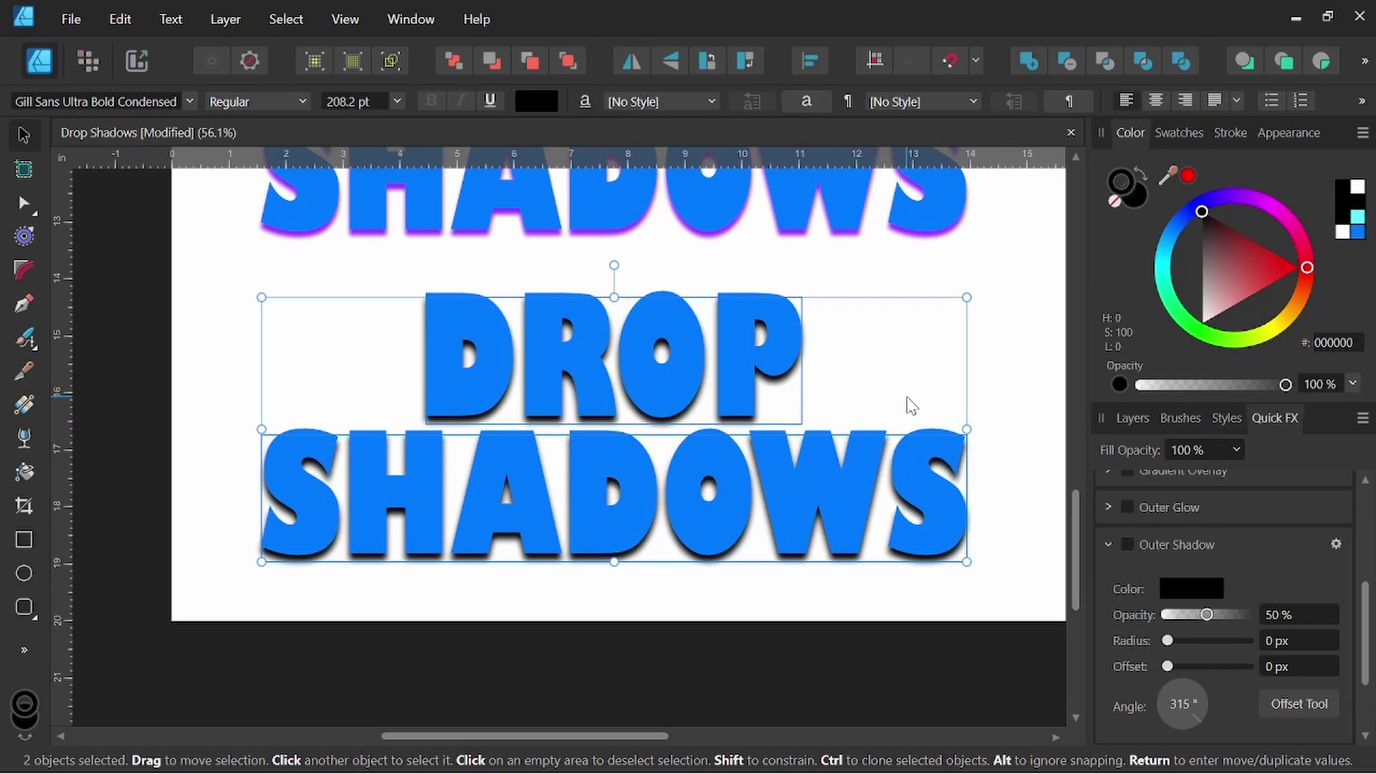
# - Pan the view, deselect both text objects, and scroll up to the hard black-shadow version
pyautogui.moveTo(863, 396); pyautogui.dragTo(804, 481)
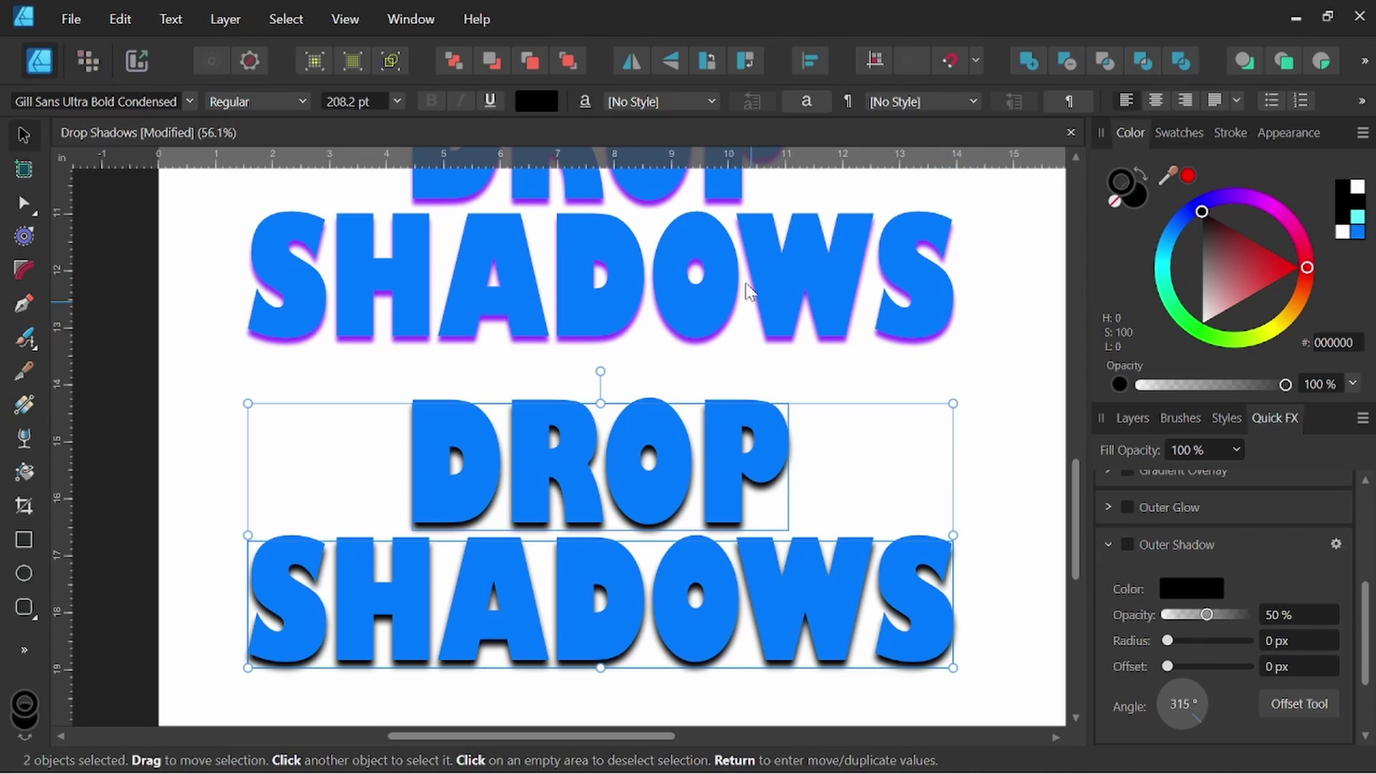
pyautogui.click(1003, 420)
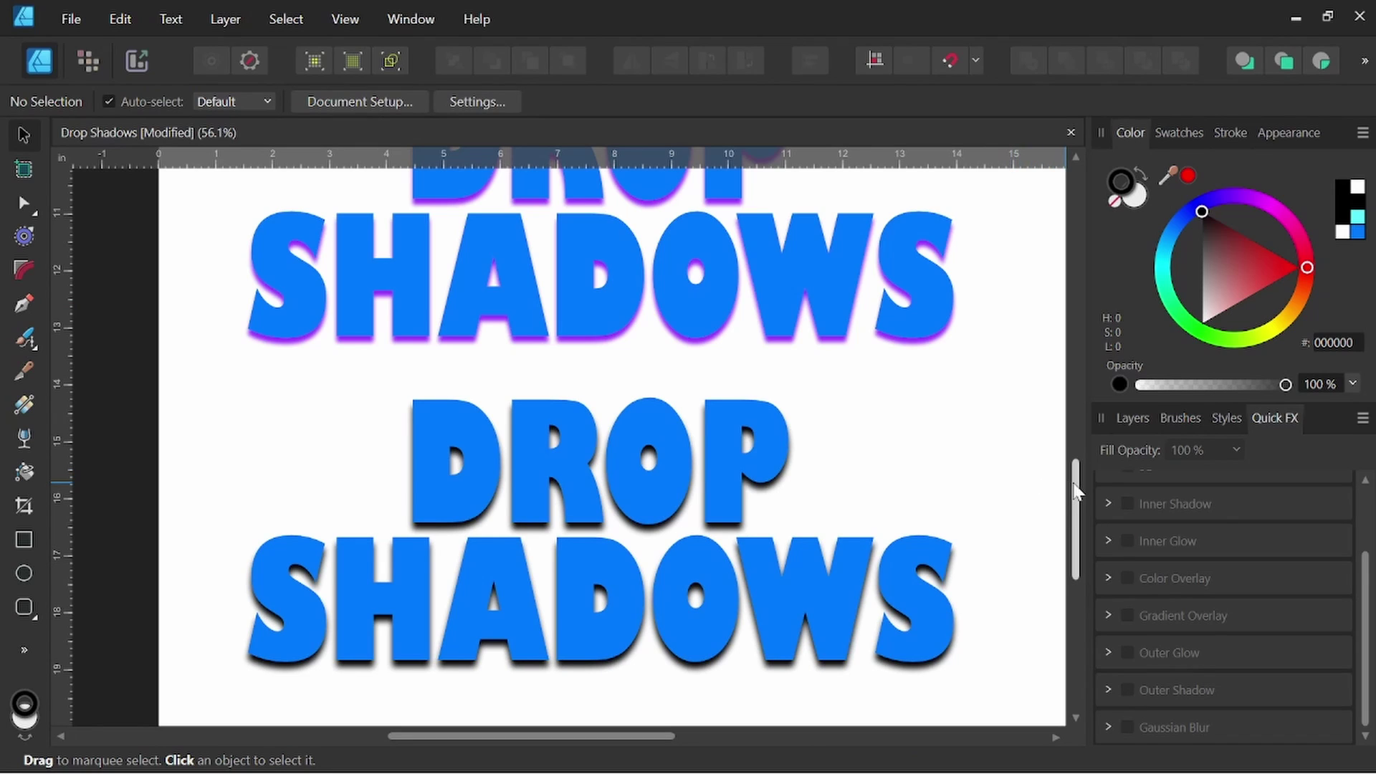
pyautogui.moveTo(1075, 491); pyautogui.dragTo(1078, 344)
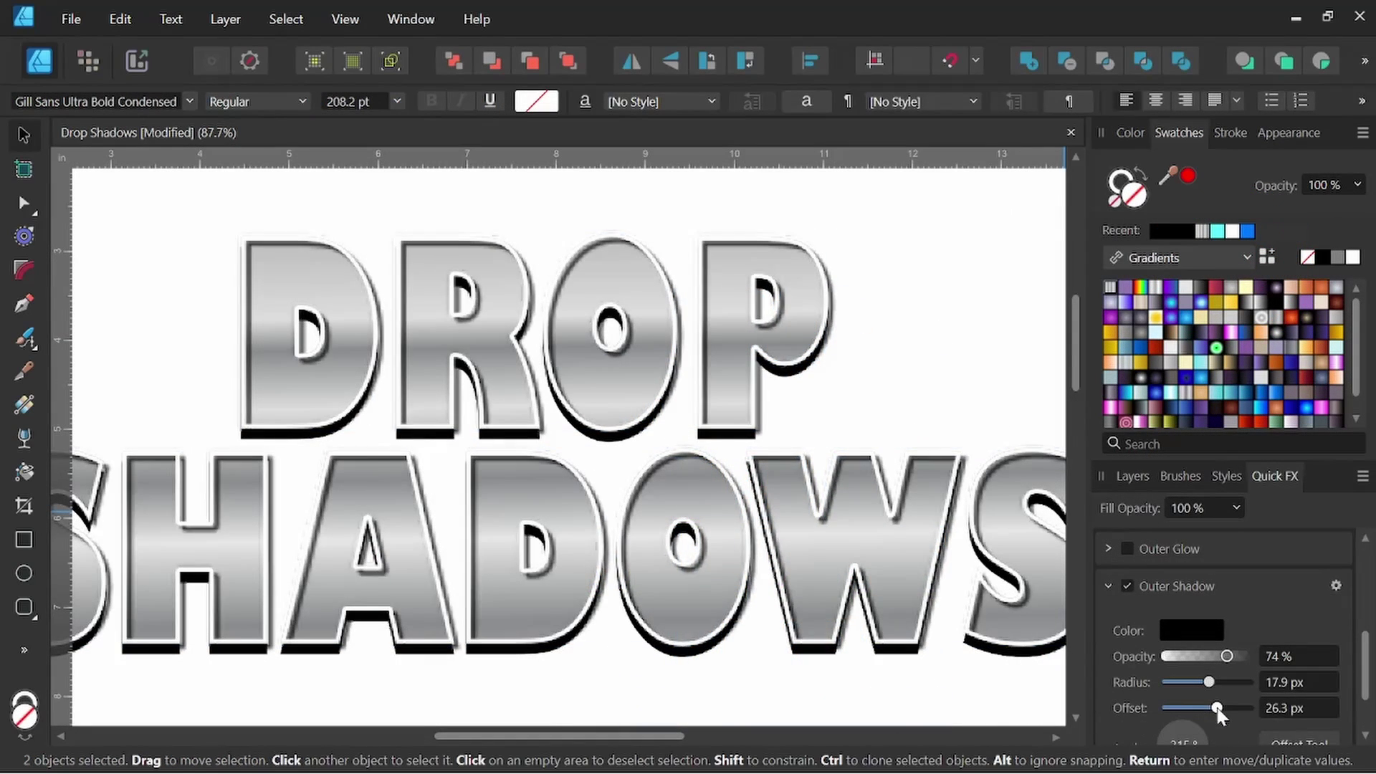
# - Tighten the silver text's outer shadow radius and change the shadow colour to purple
pyautogui.moveTo(1211, 682); pyautogui.dragTo(1181, 683)
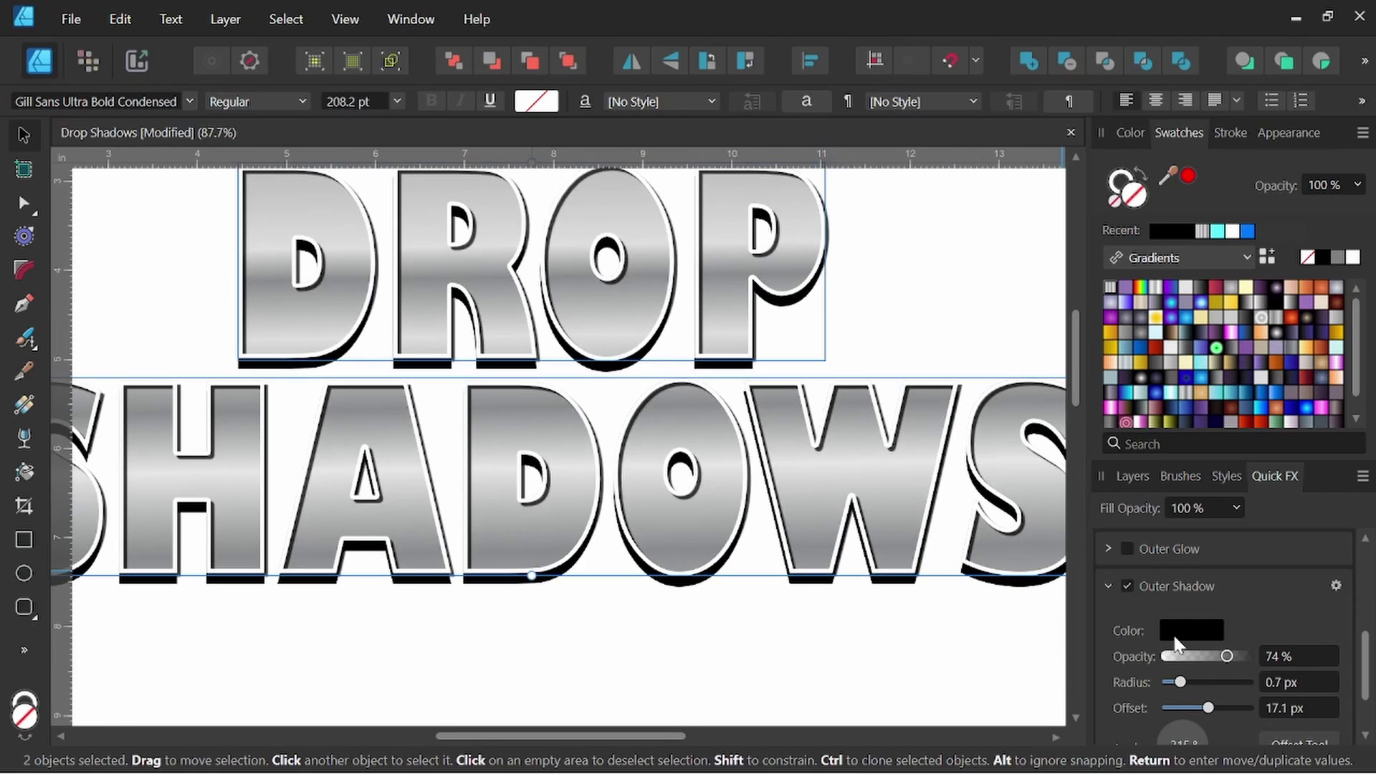
pyautogui.scroll(-2, 1204, 573)
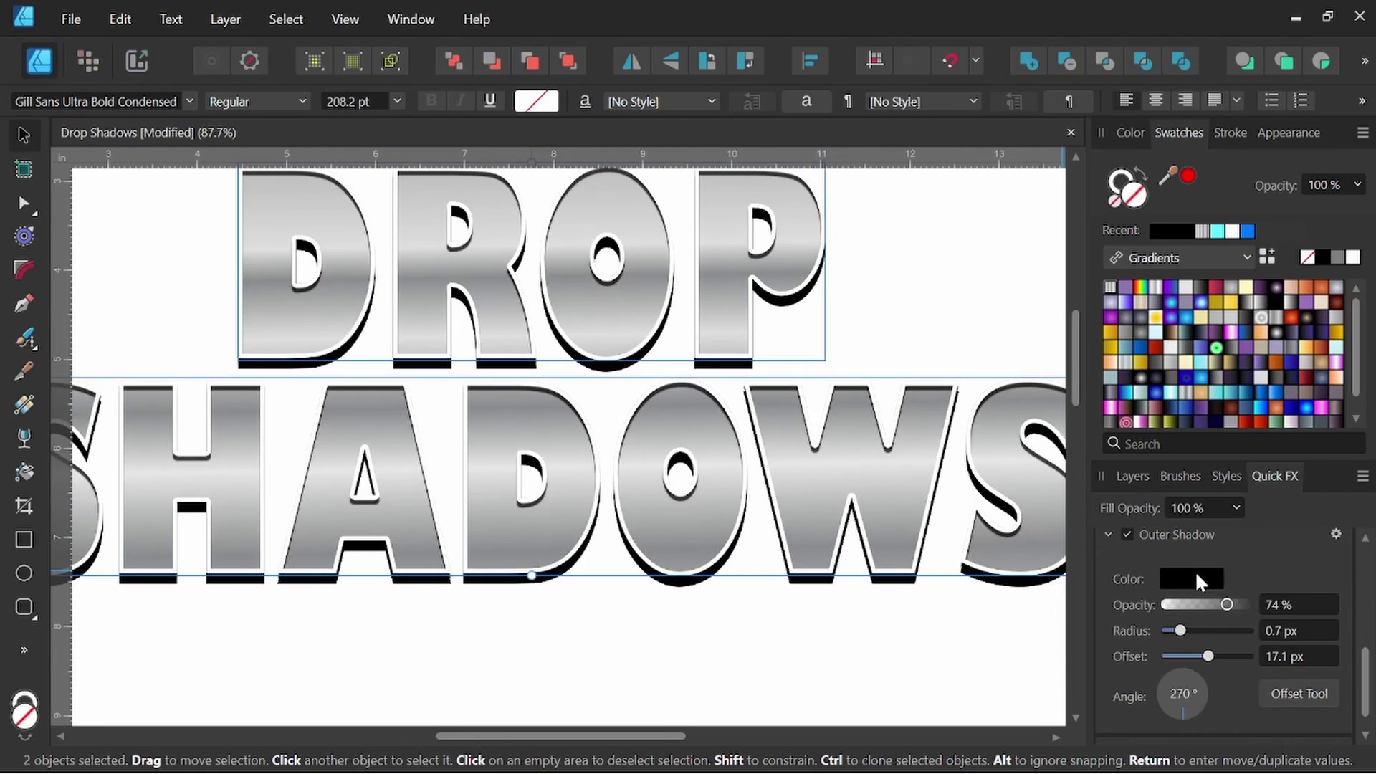
pyautogui.click(1191, 578)
pyautogui.click(1196, 356)
pyautogui.click(1170, 439)
pyautogui.moveTo(1172, 445); pyautogui.dragTo(1165, 458)
pyautogui.hotkey('ctrl', '0')
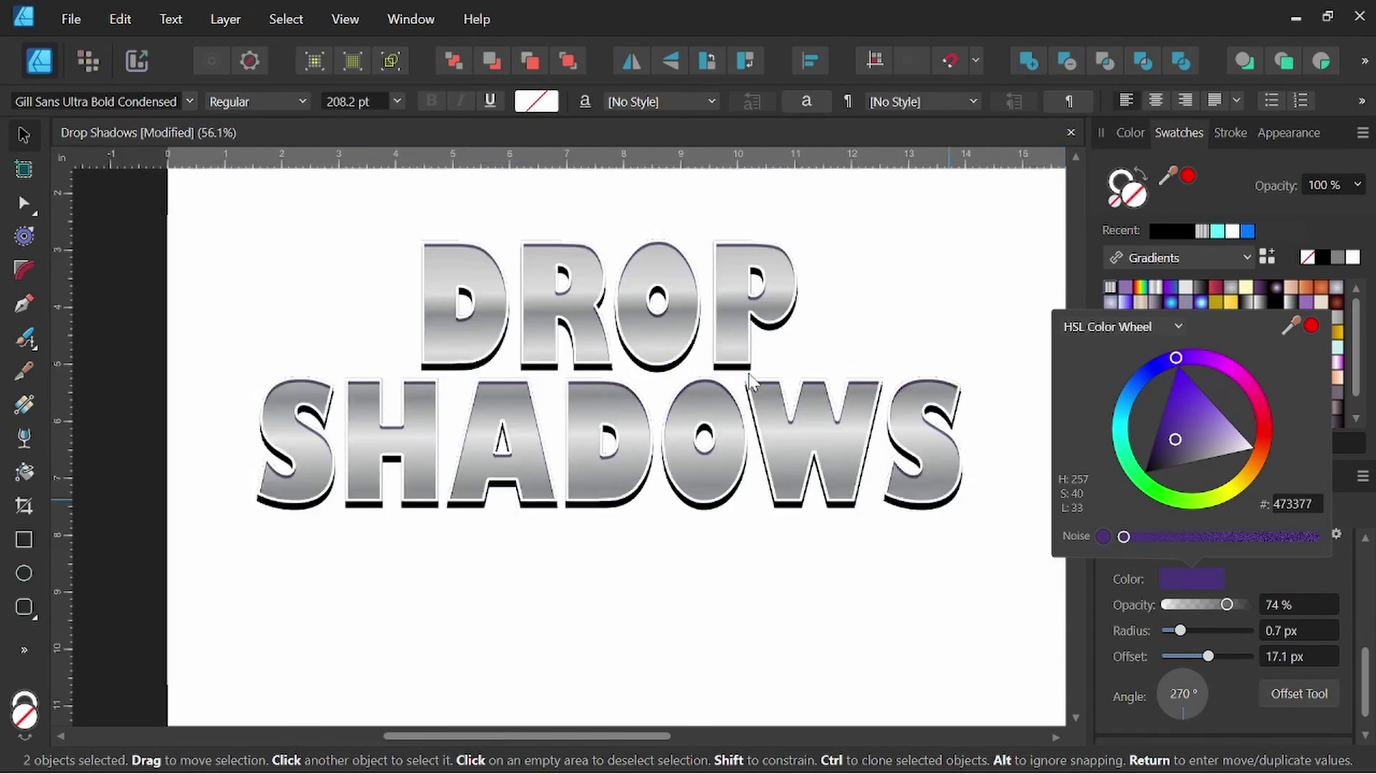
pyautogui.click(1004, 451)
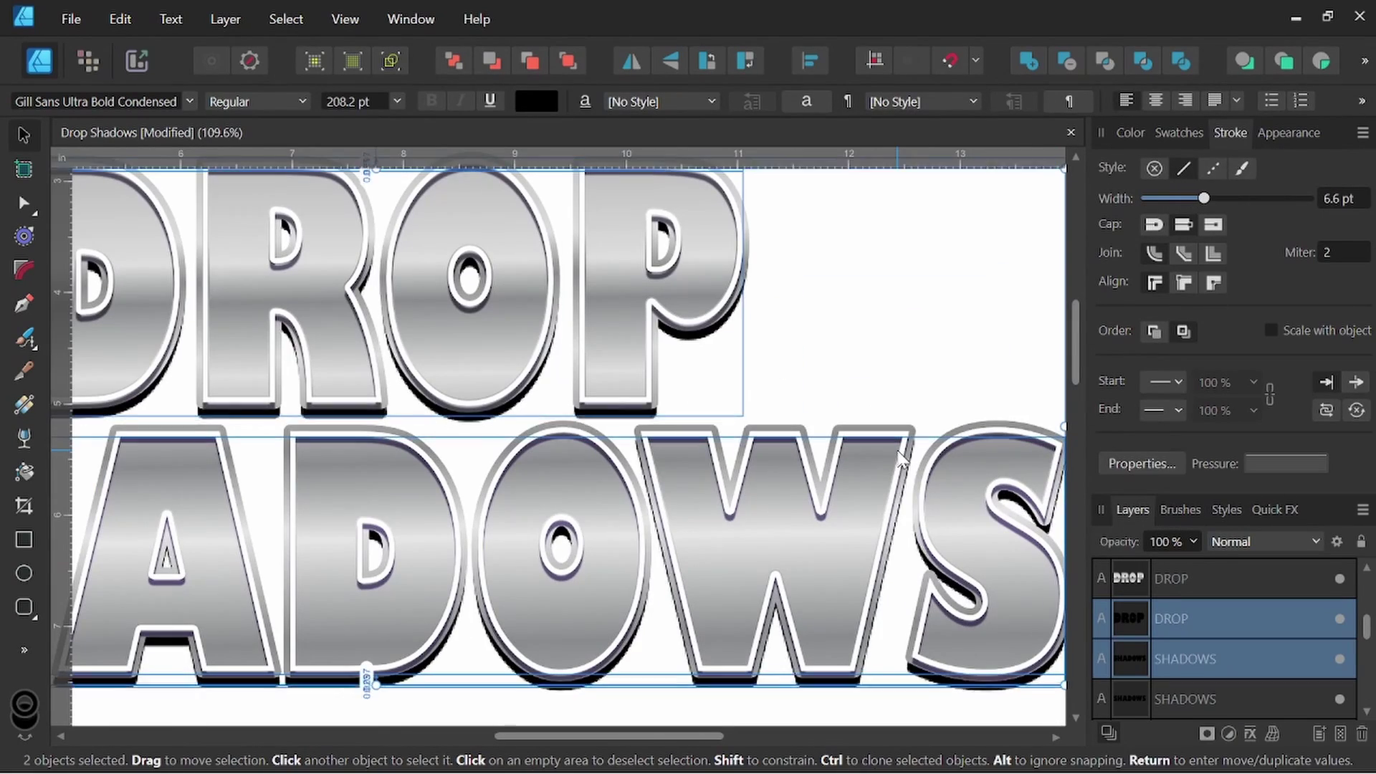
# - Adjust the outline thickness and shadow radius, then open the video's Super Thanks dialog
pyautogui.moveTo(1175, 200)
pyautogui.mouseDown()
pyautogui.moveTo(1228, 198)
pyautogui.moveTo(1156, 204)
pyautogui.mouseUp()
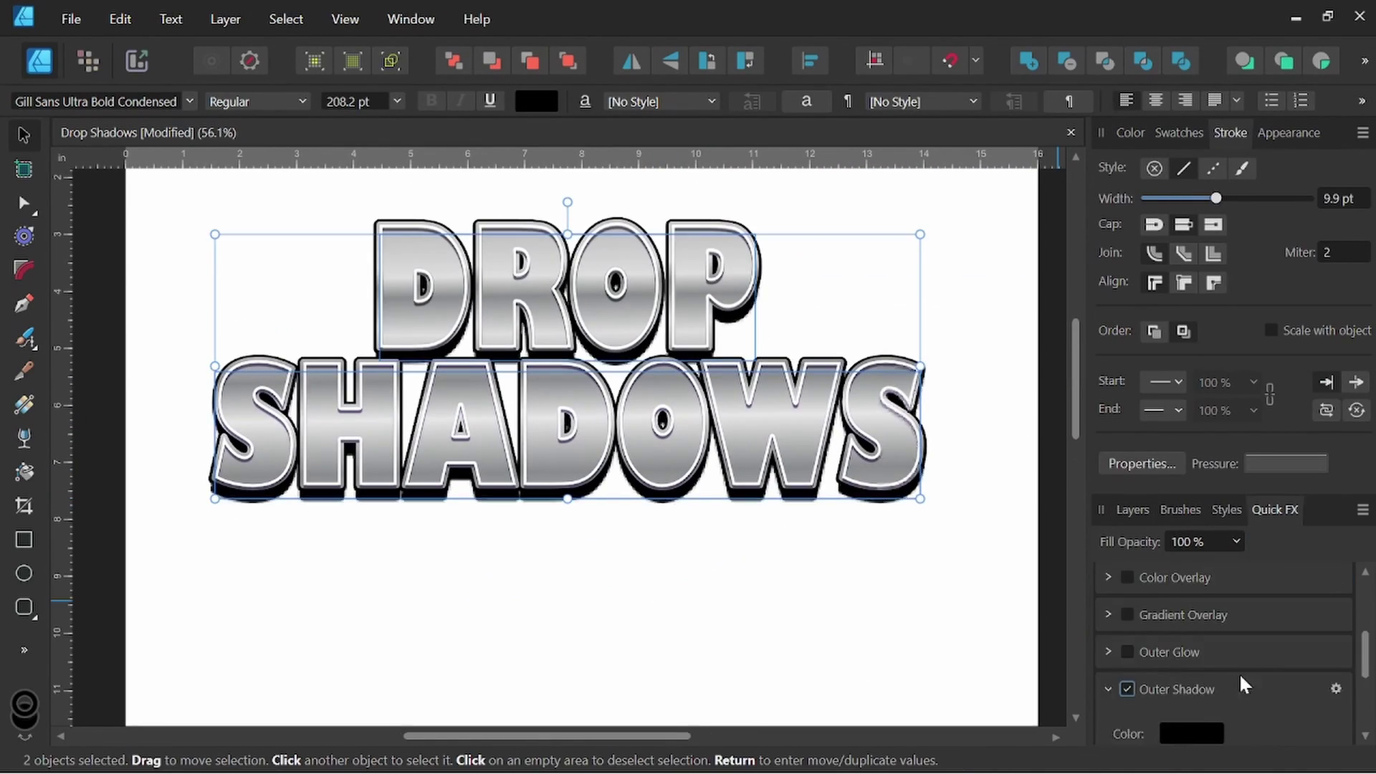
pyautogui.moveTo(1197, 631); pyautogui.dragTo(1227, 637)
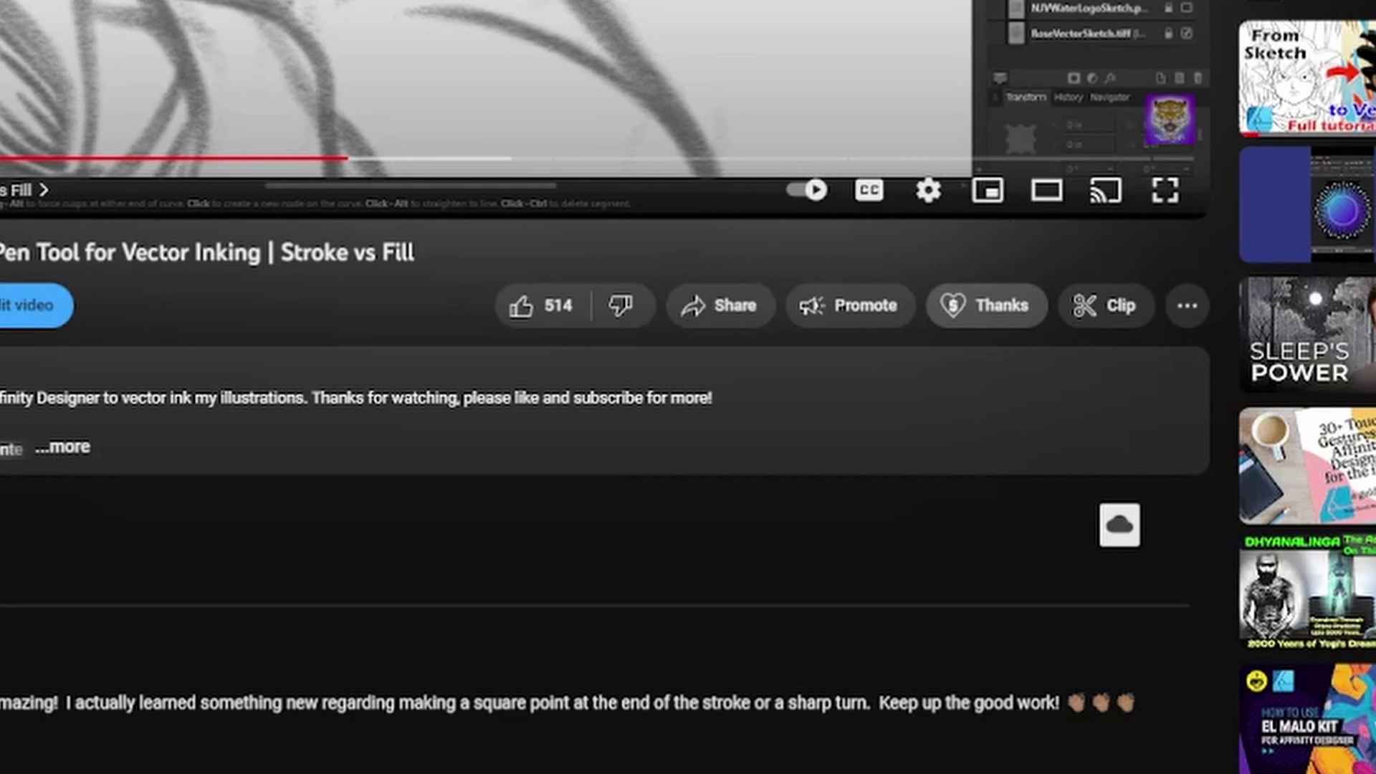
pyautogui.click(1007, 304)
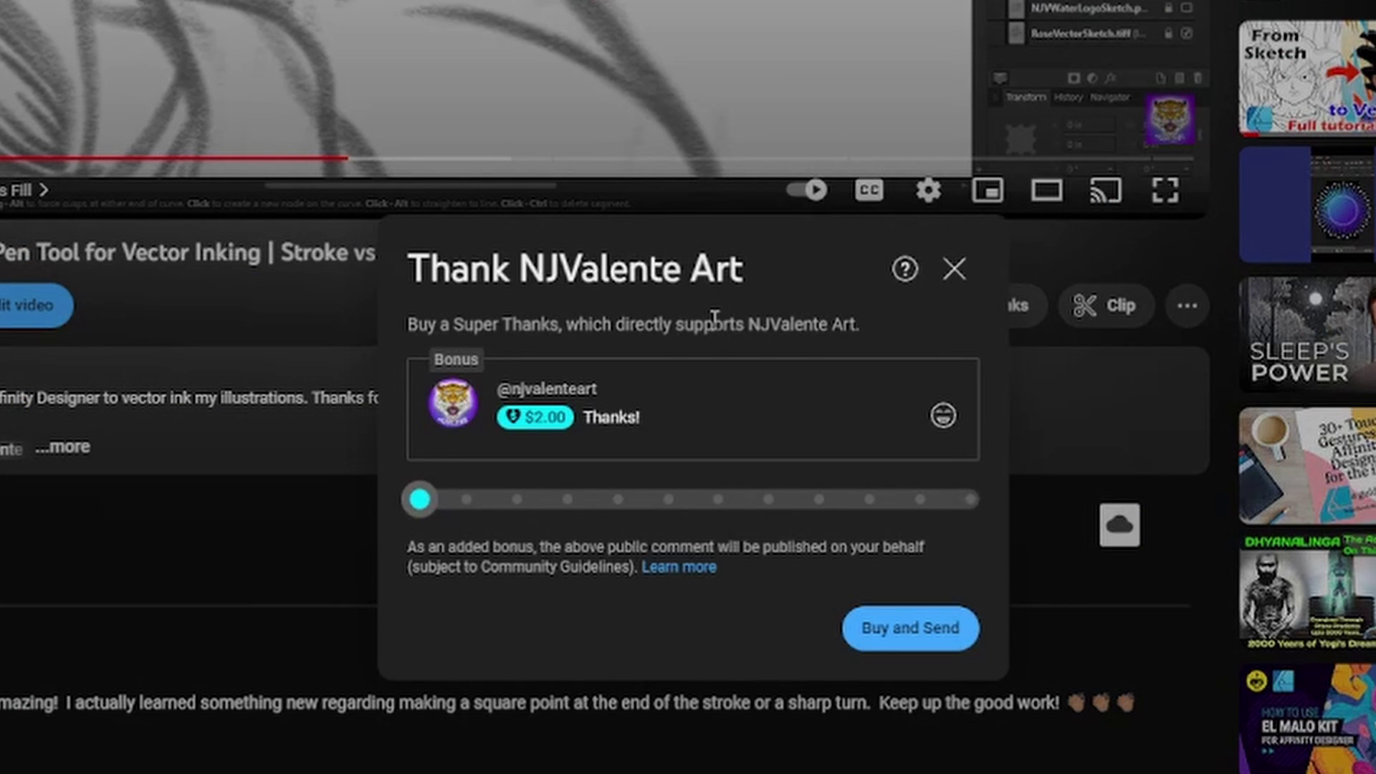